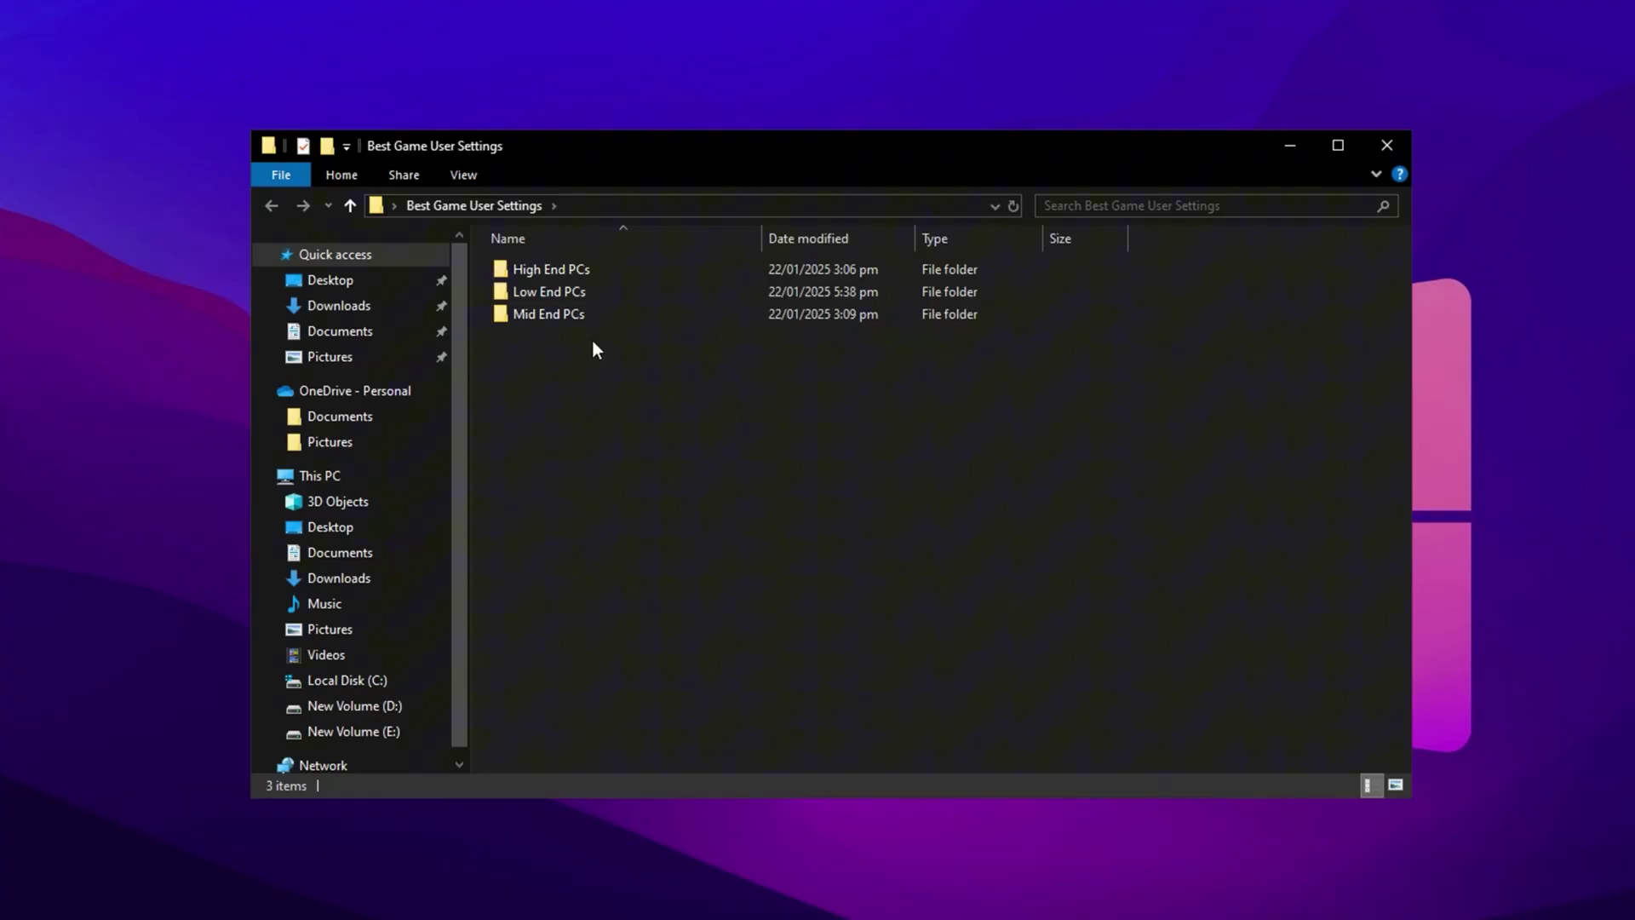
Open the High End PCs folder and then its 1440x1080 folder holding GameUserSettings.
left_click(585, 274)
double_click(586, 273)
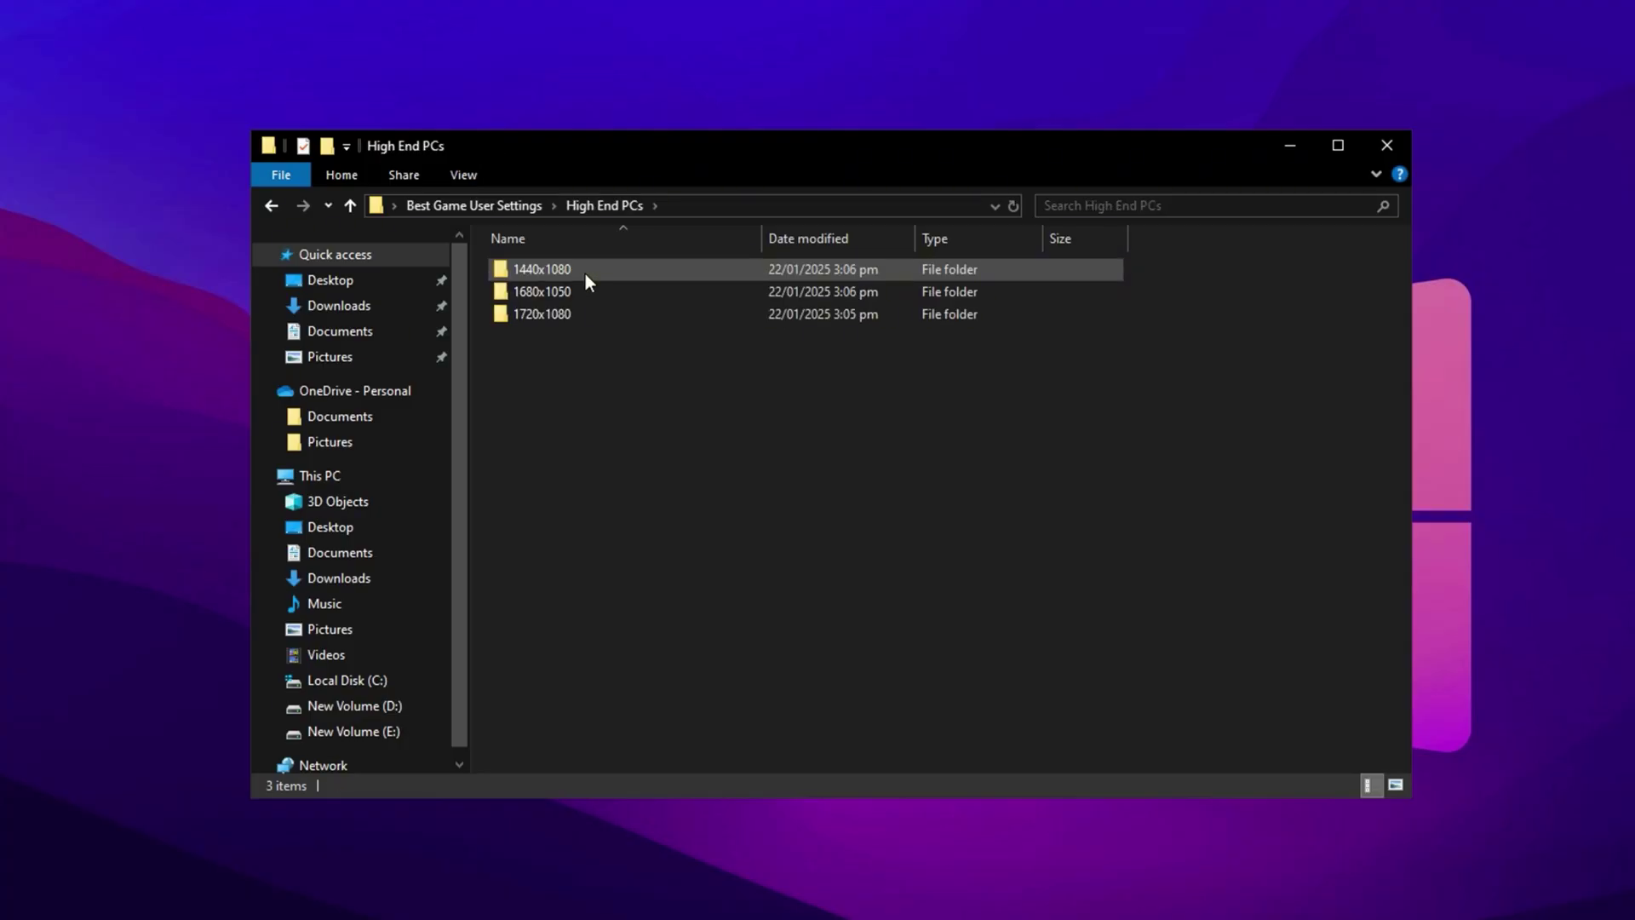
double_click(585, 273)
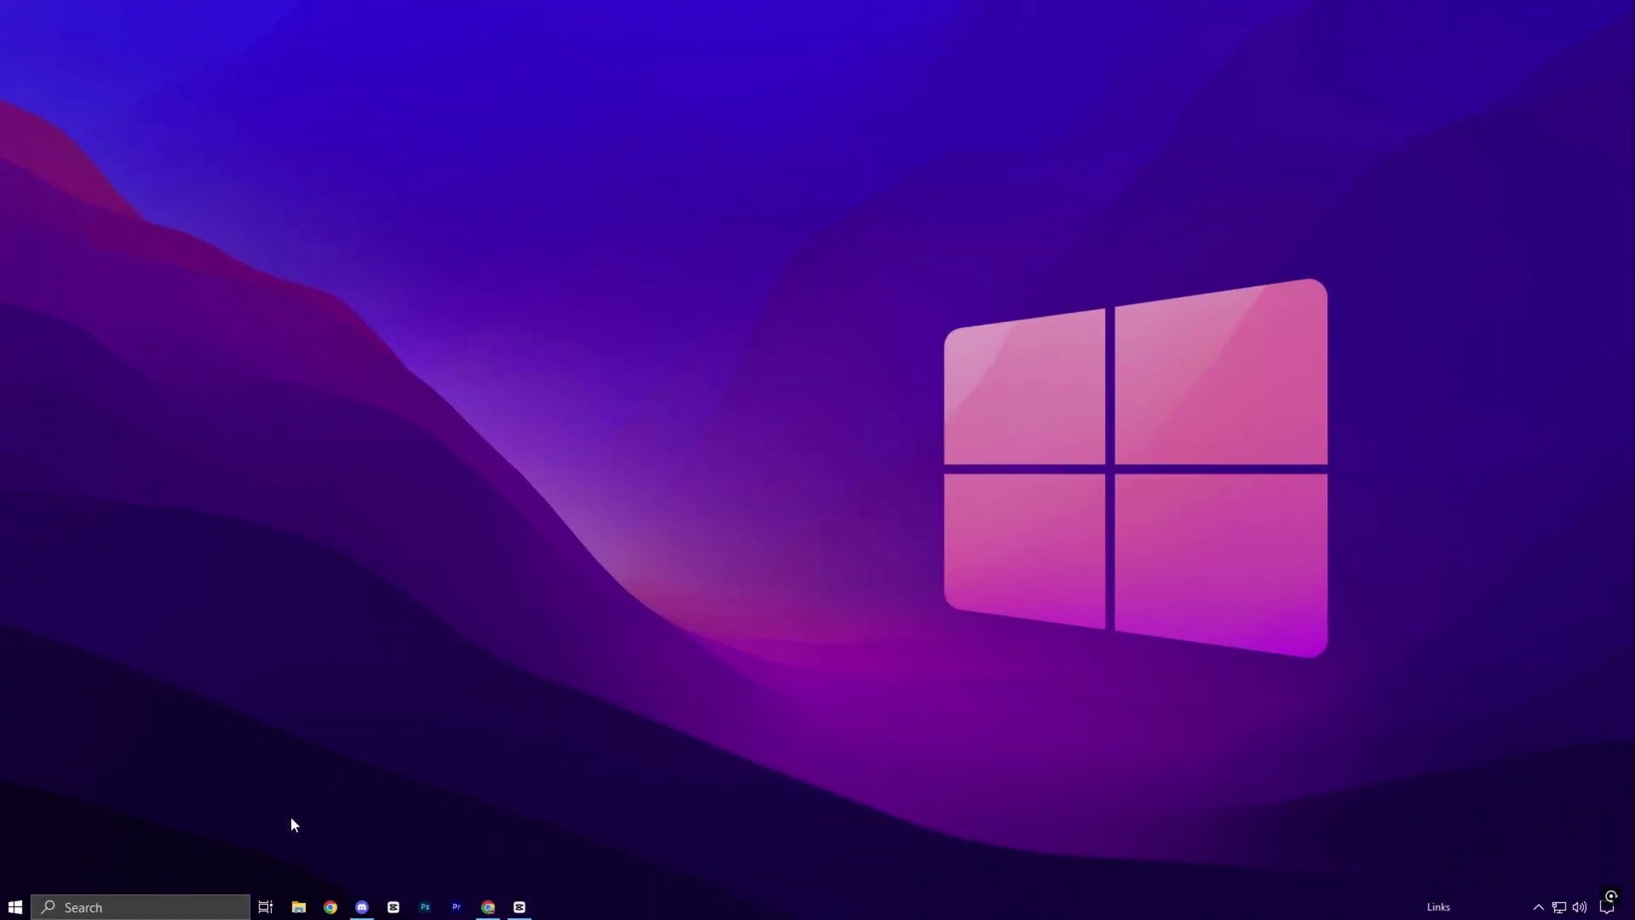
Search Windows for %localappdata%.
left_click(155, 907)
type("%l")
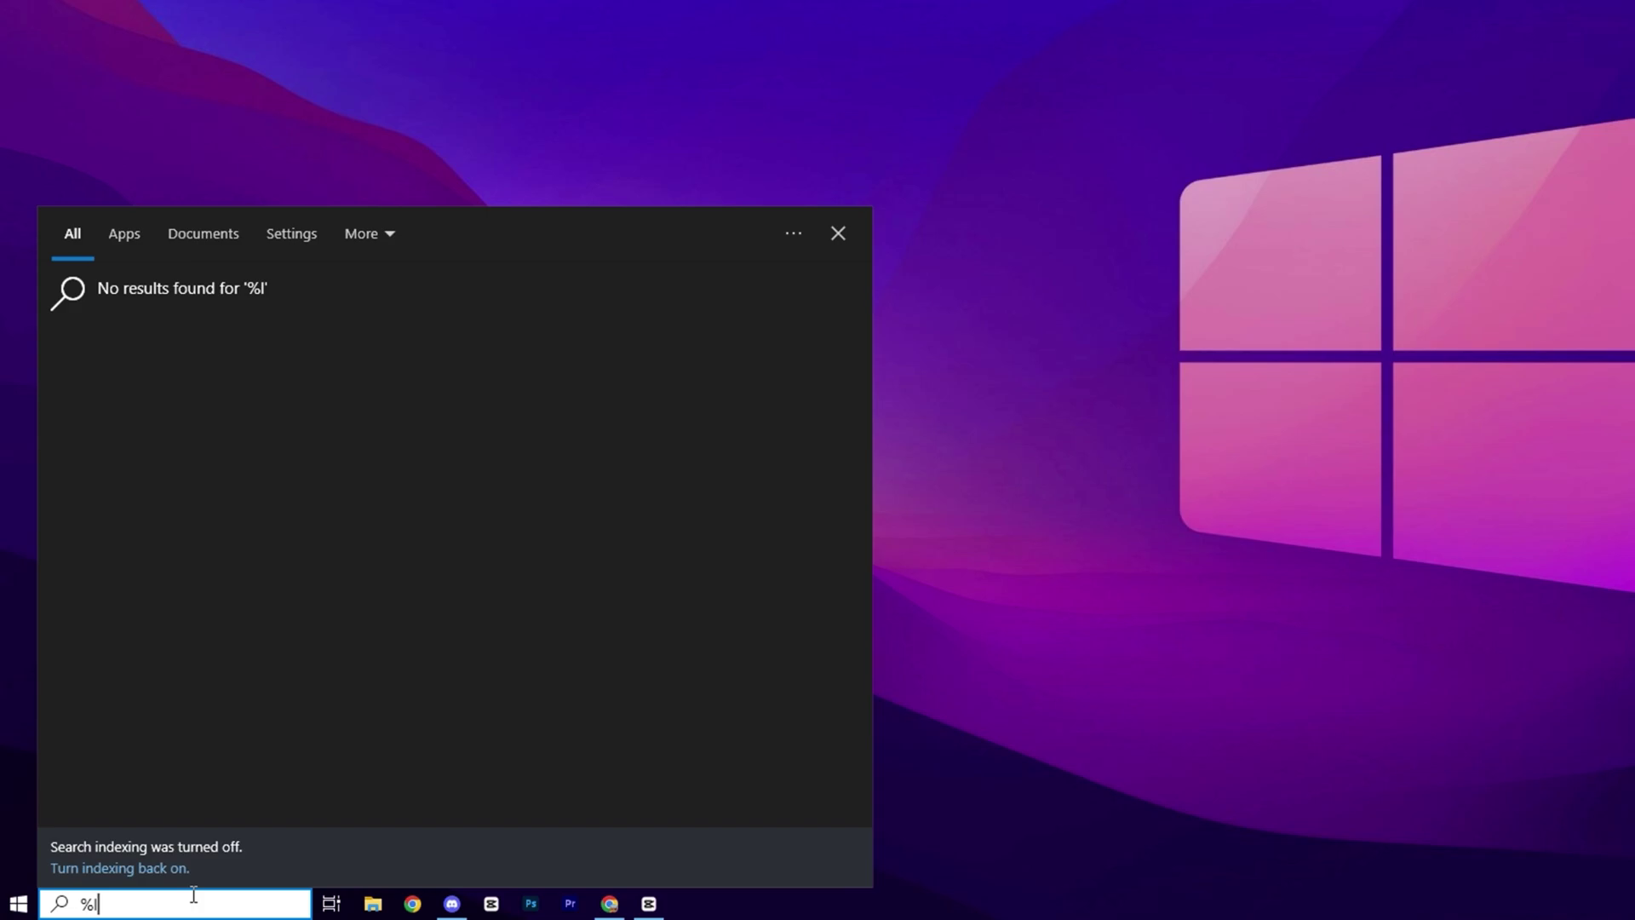
type("ocalappdata%")
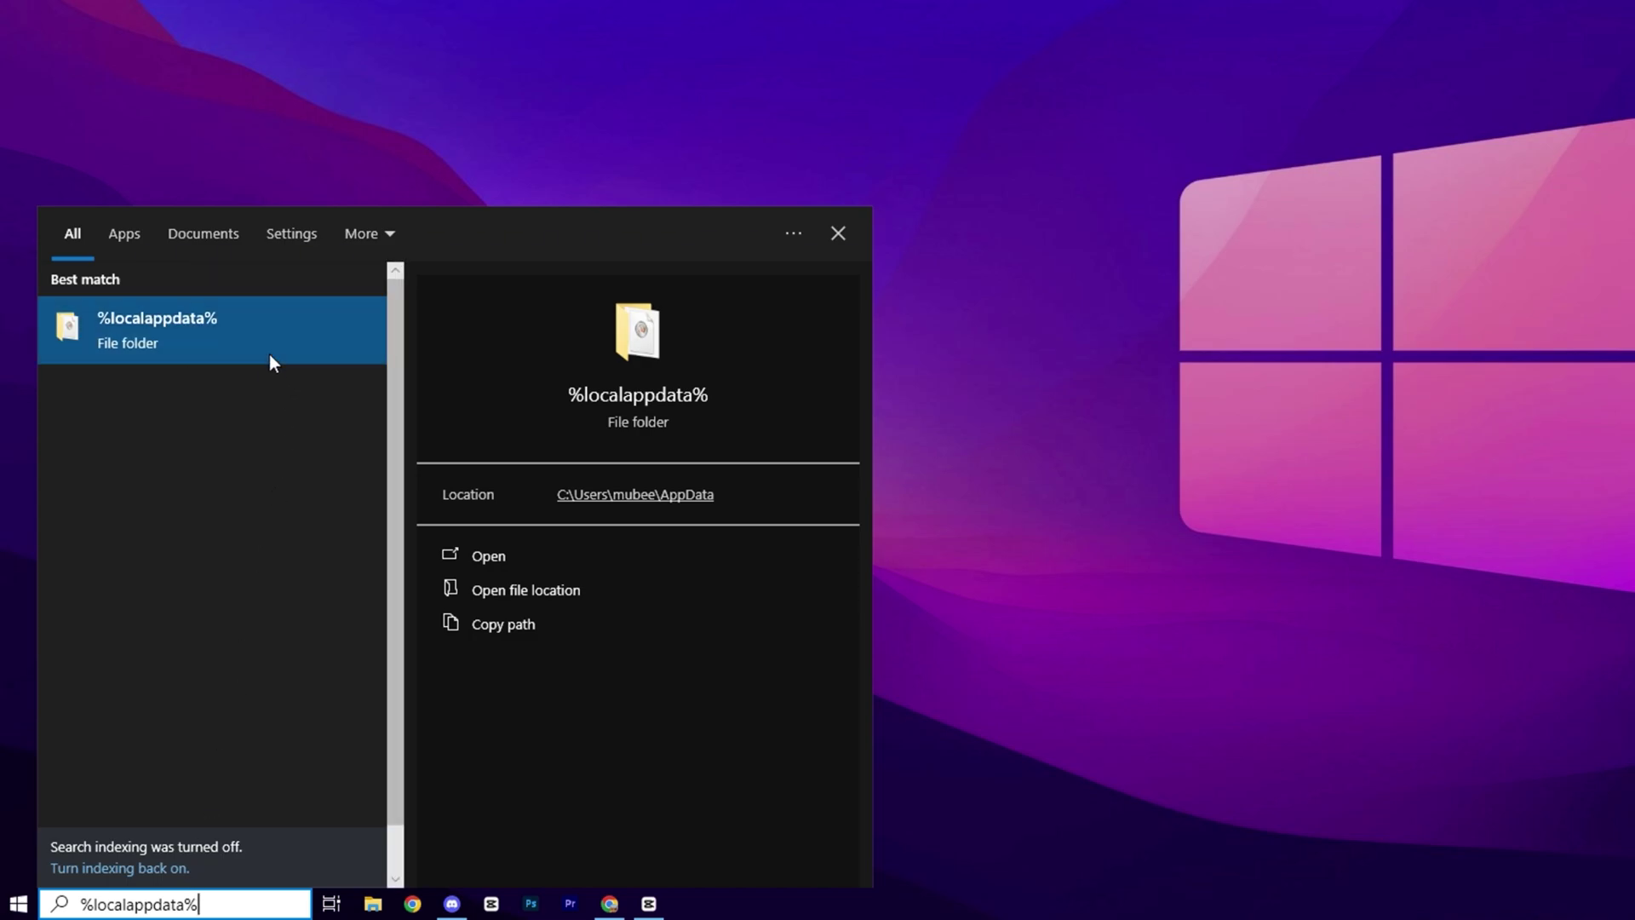
Navigate from local app data to FortniteGame\Saved\Config\WindowsClient and select GameUserSettings.
left_click(247, 353)
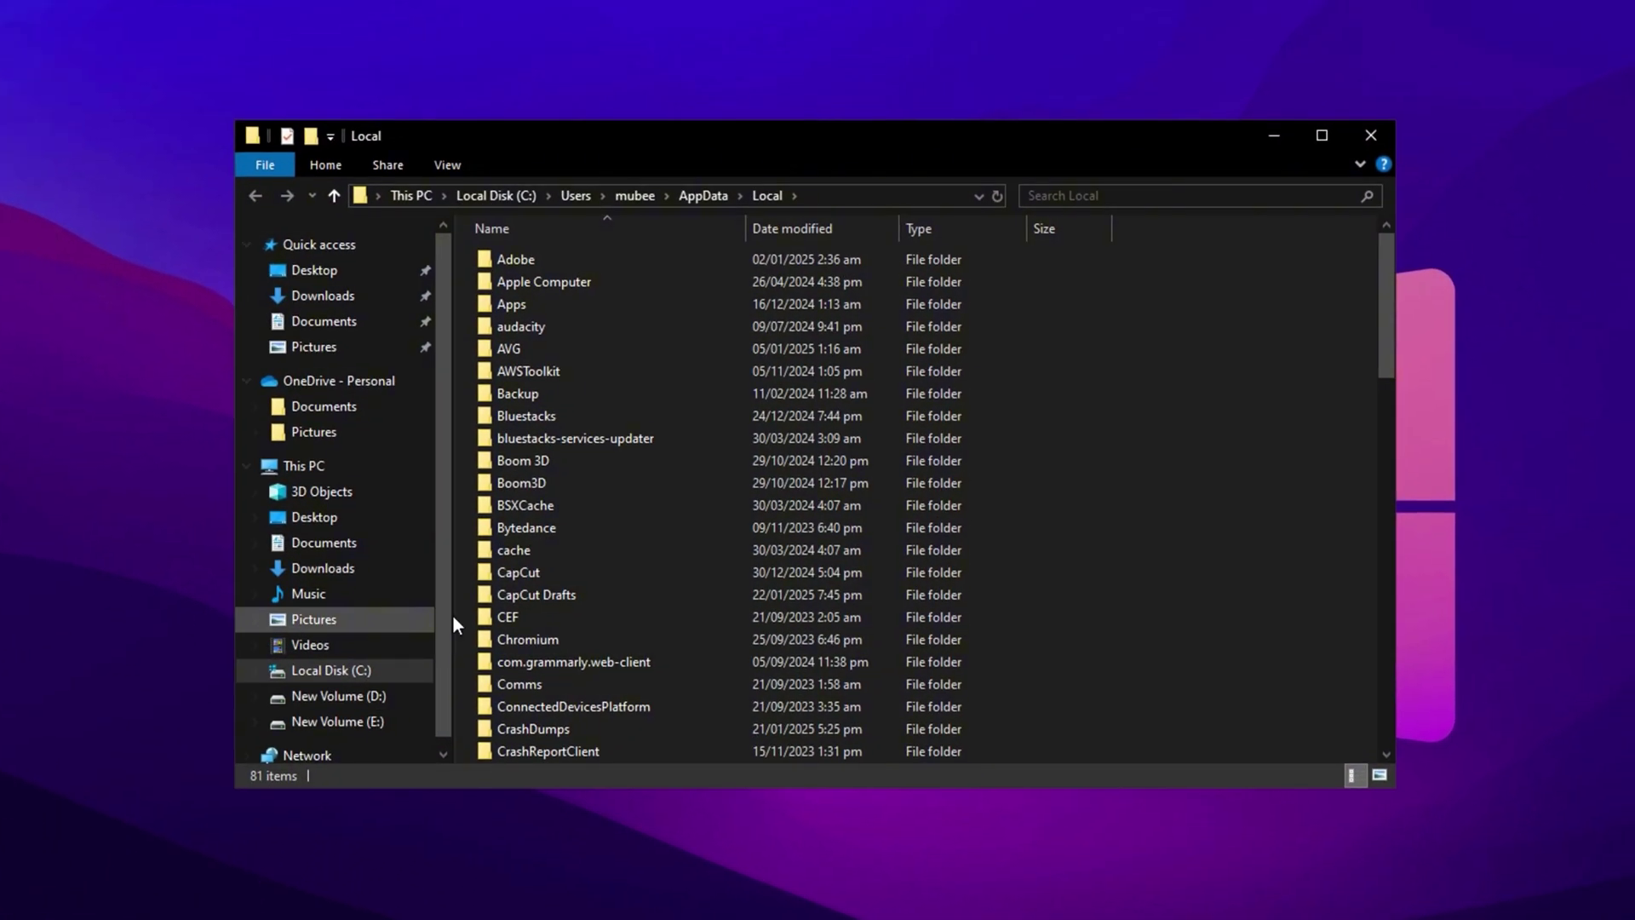
key("f")
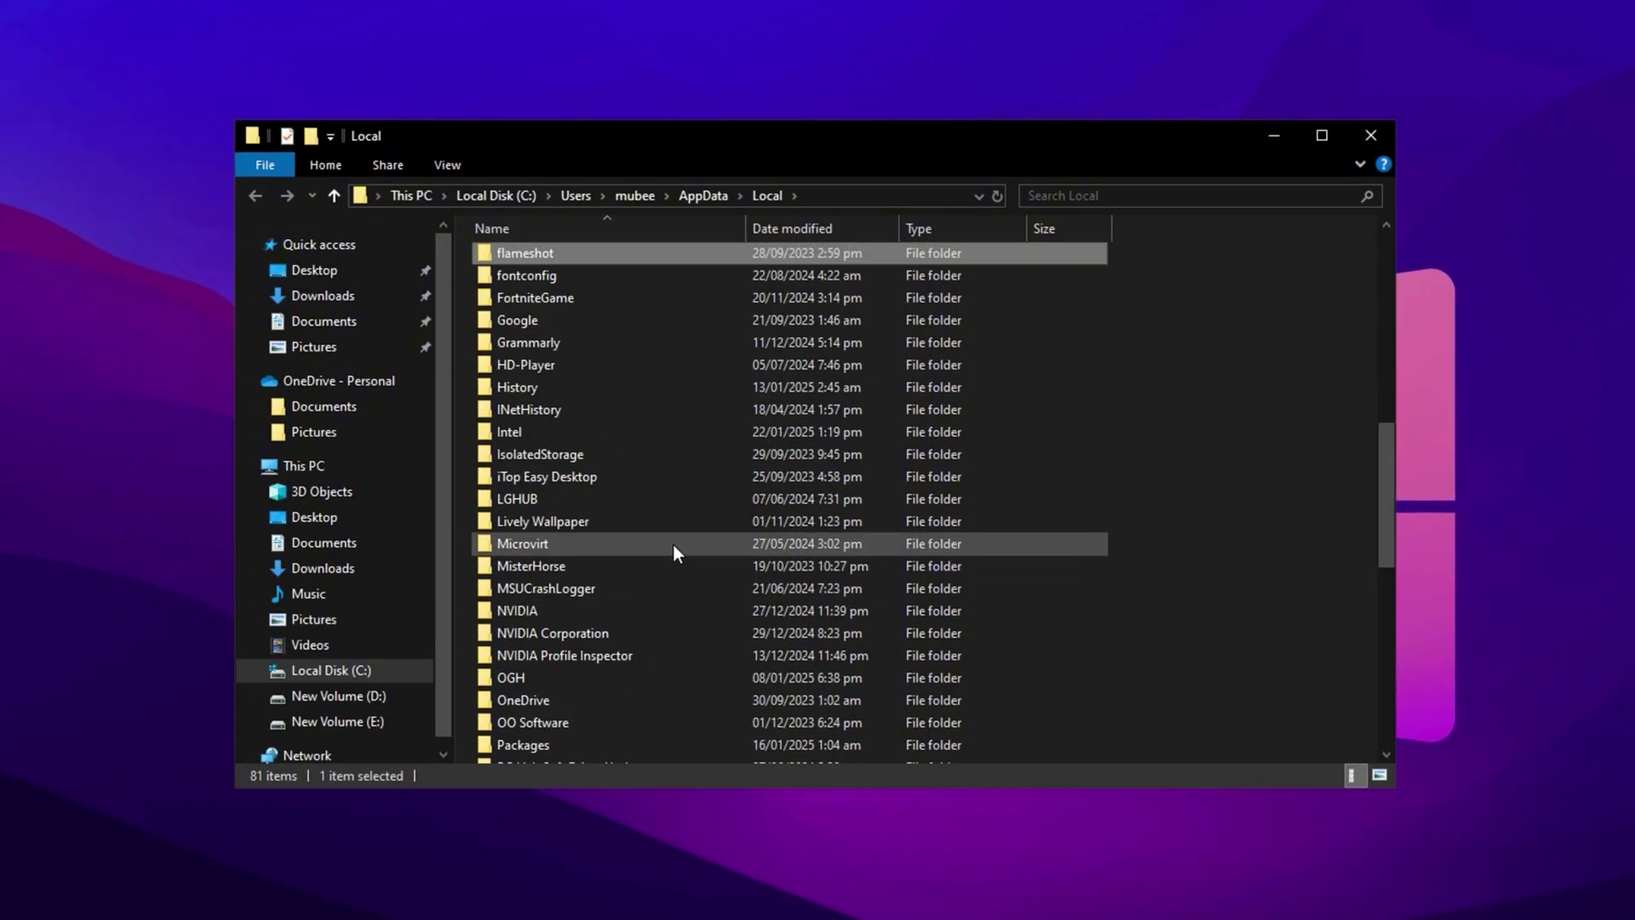
left_click(564, 291)
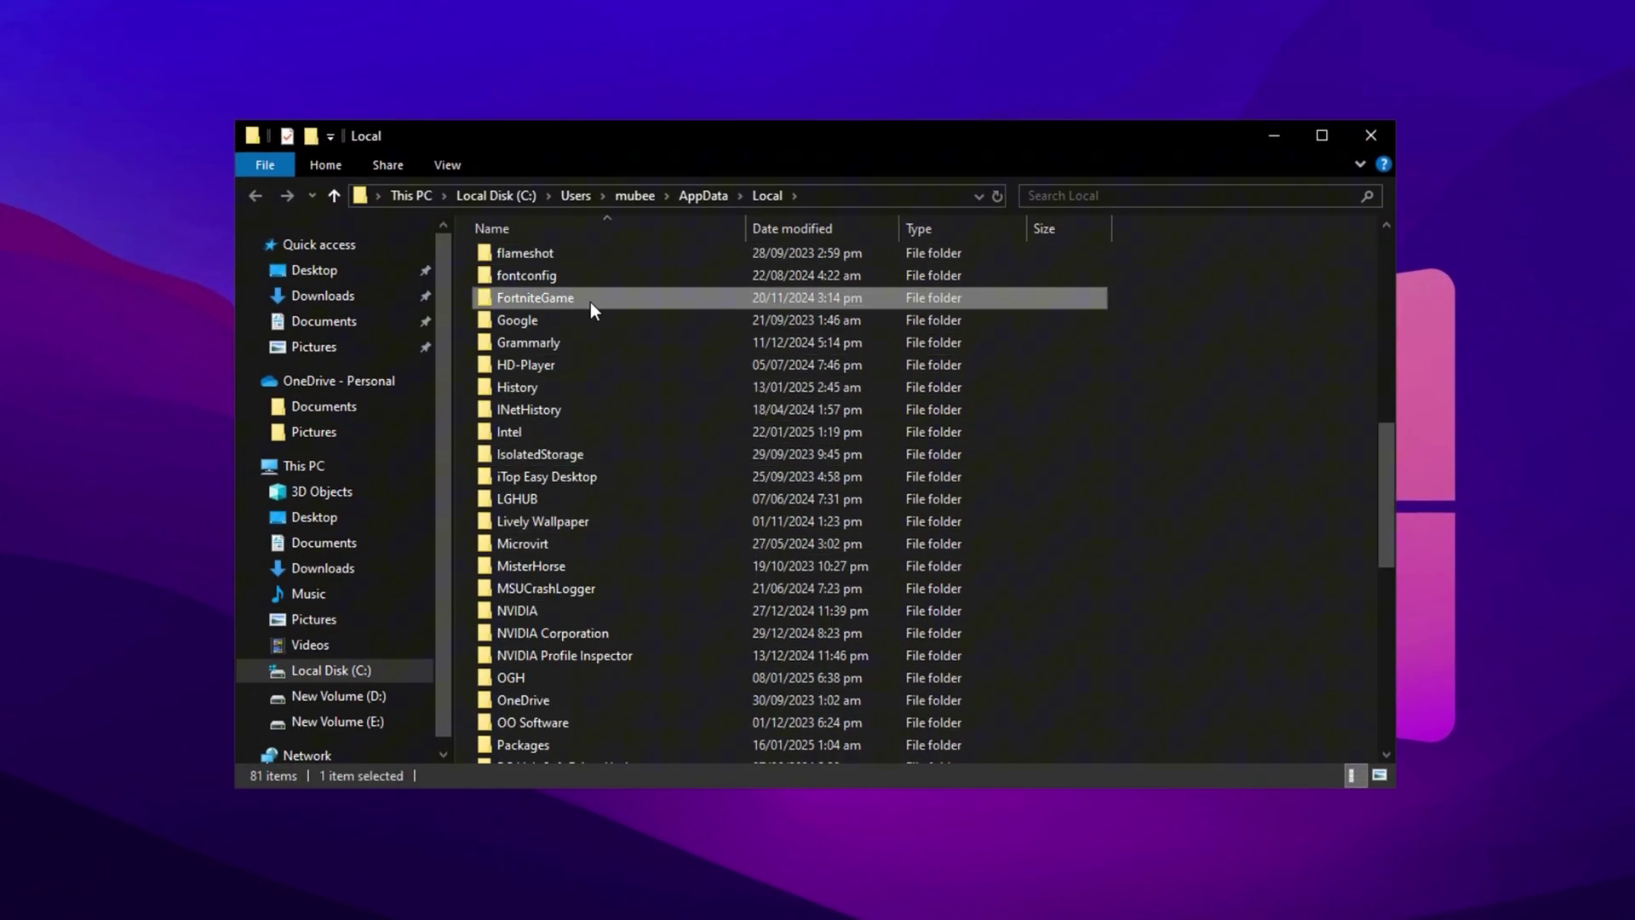
double_click(590, 301)
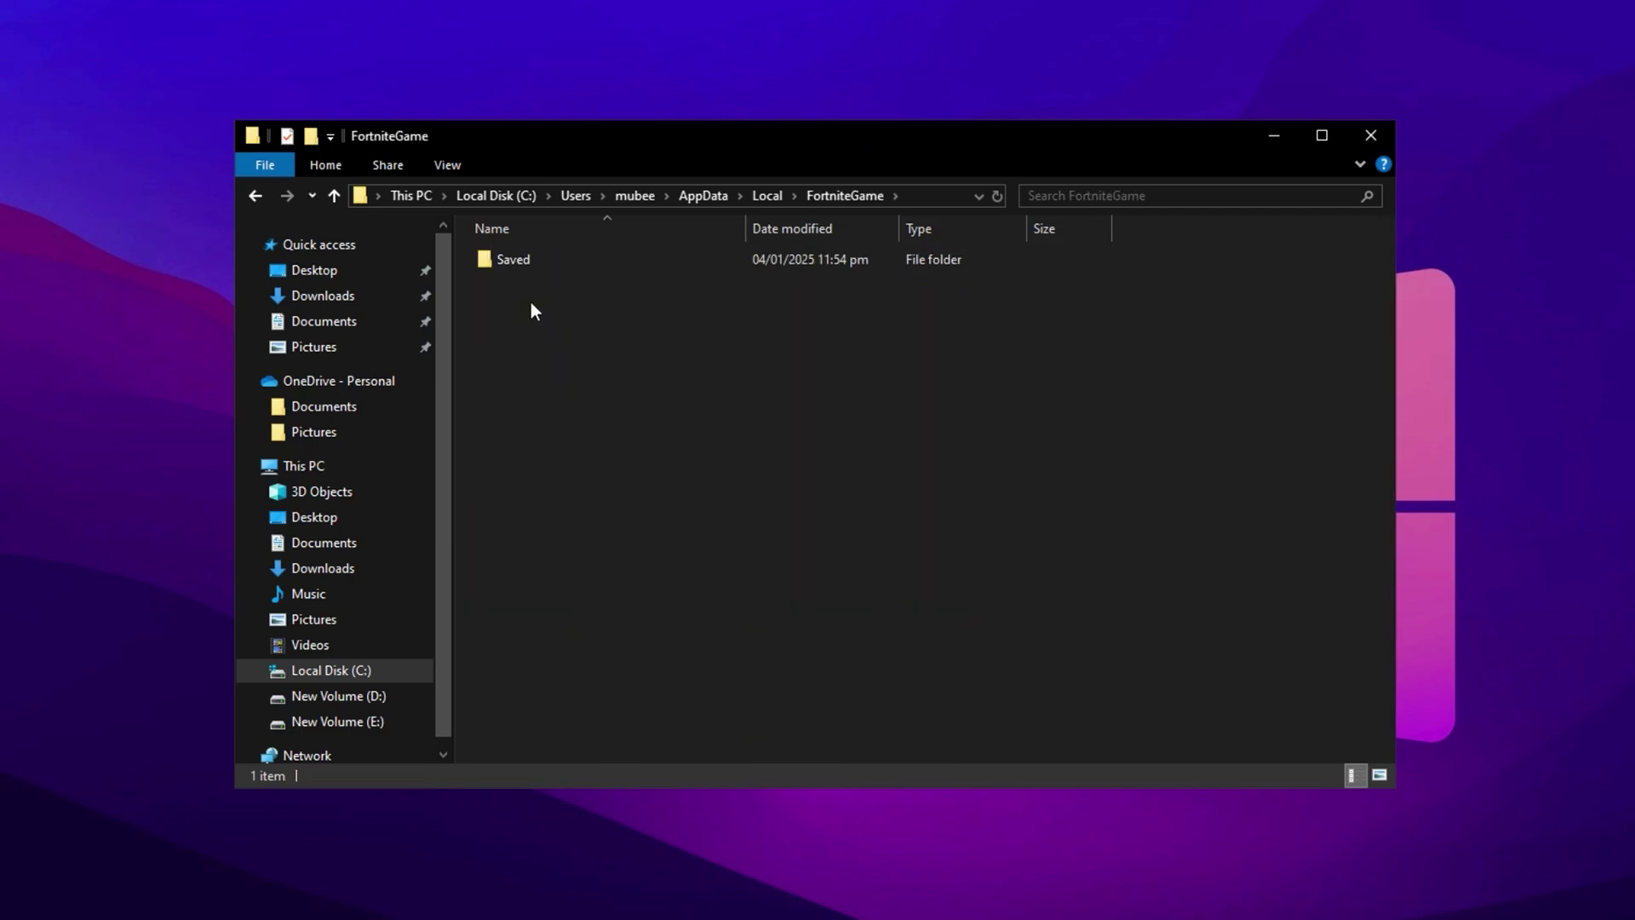
double_click(538, 263)
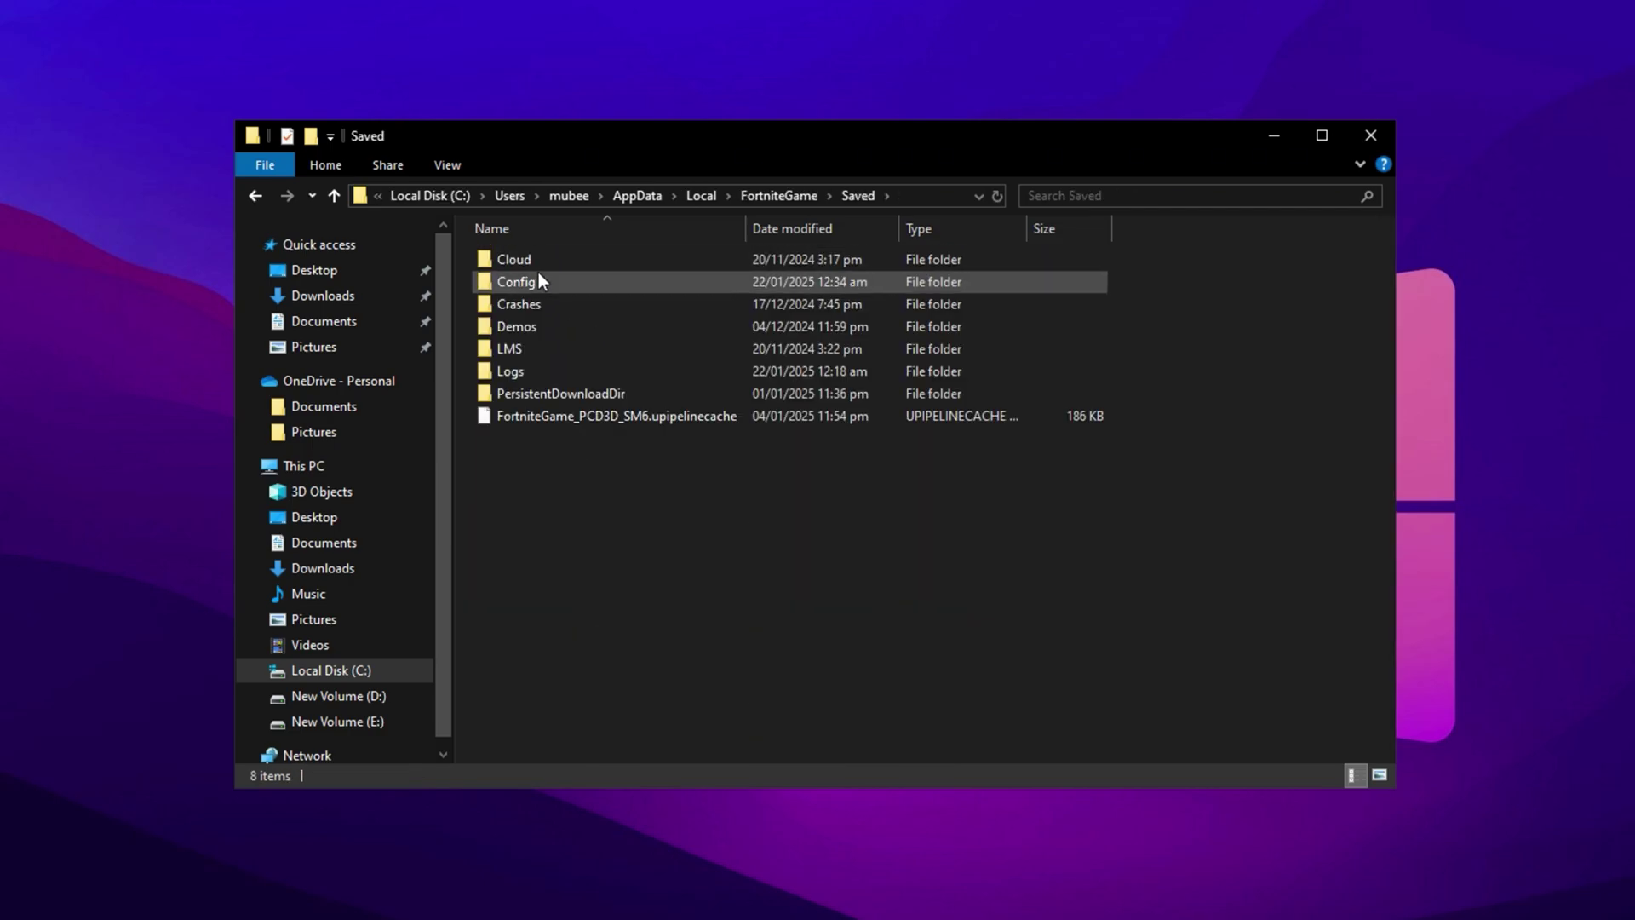
double_click(538, 281)
double_click(538, 281)
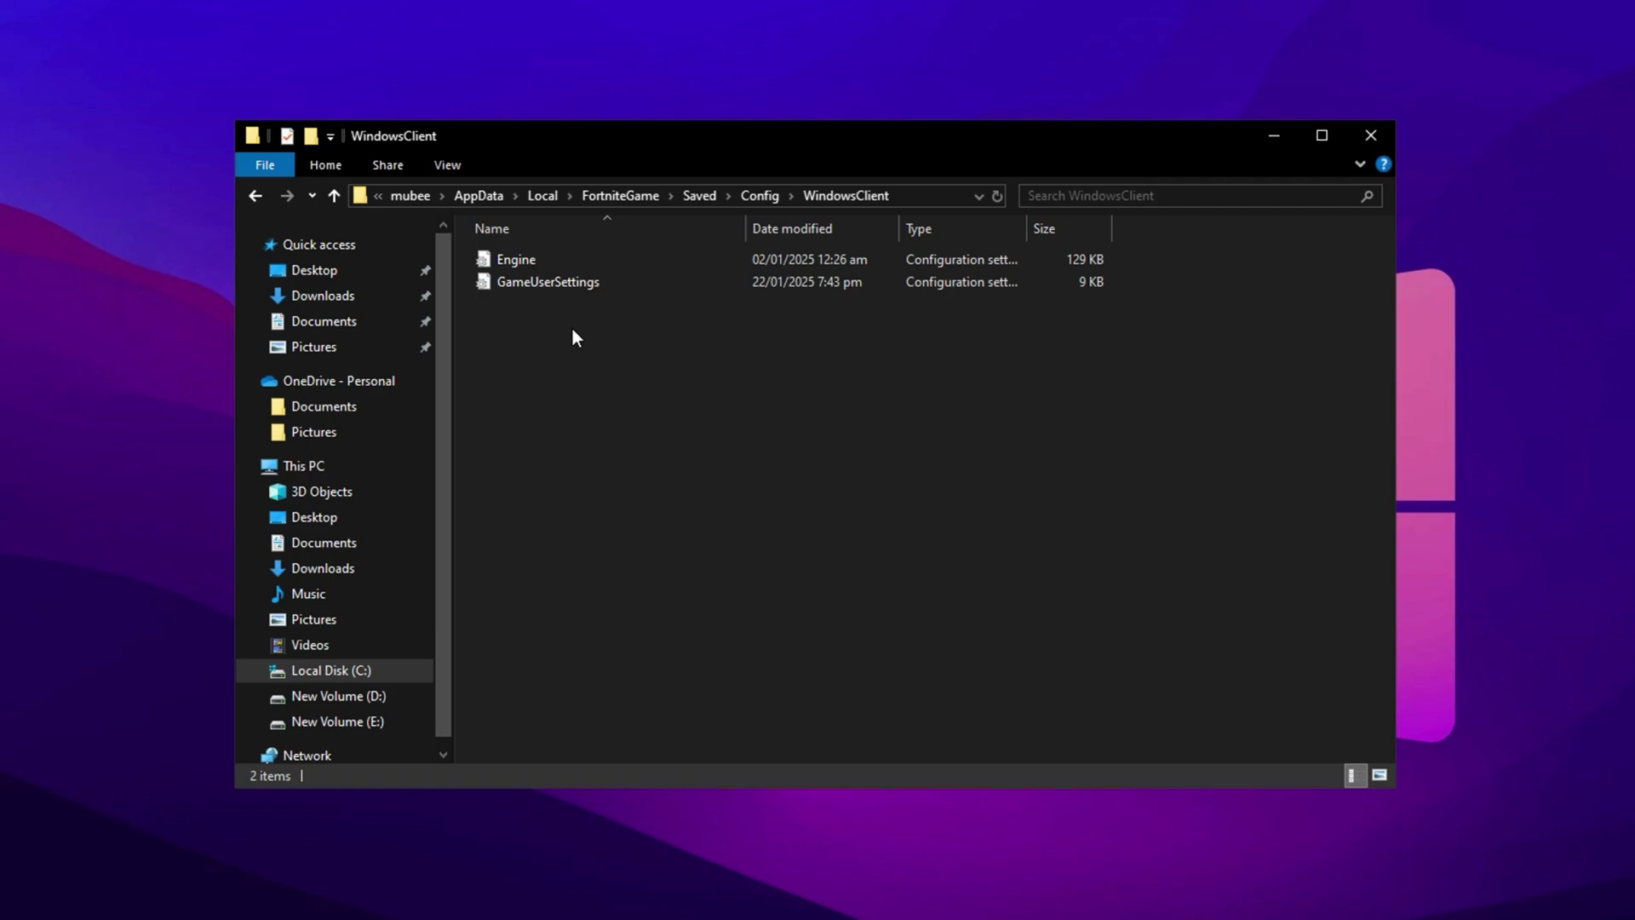
left_click(562, 285)
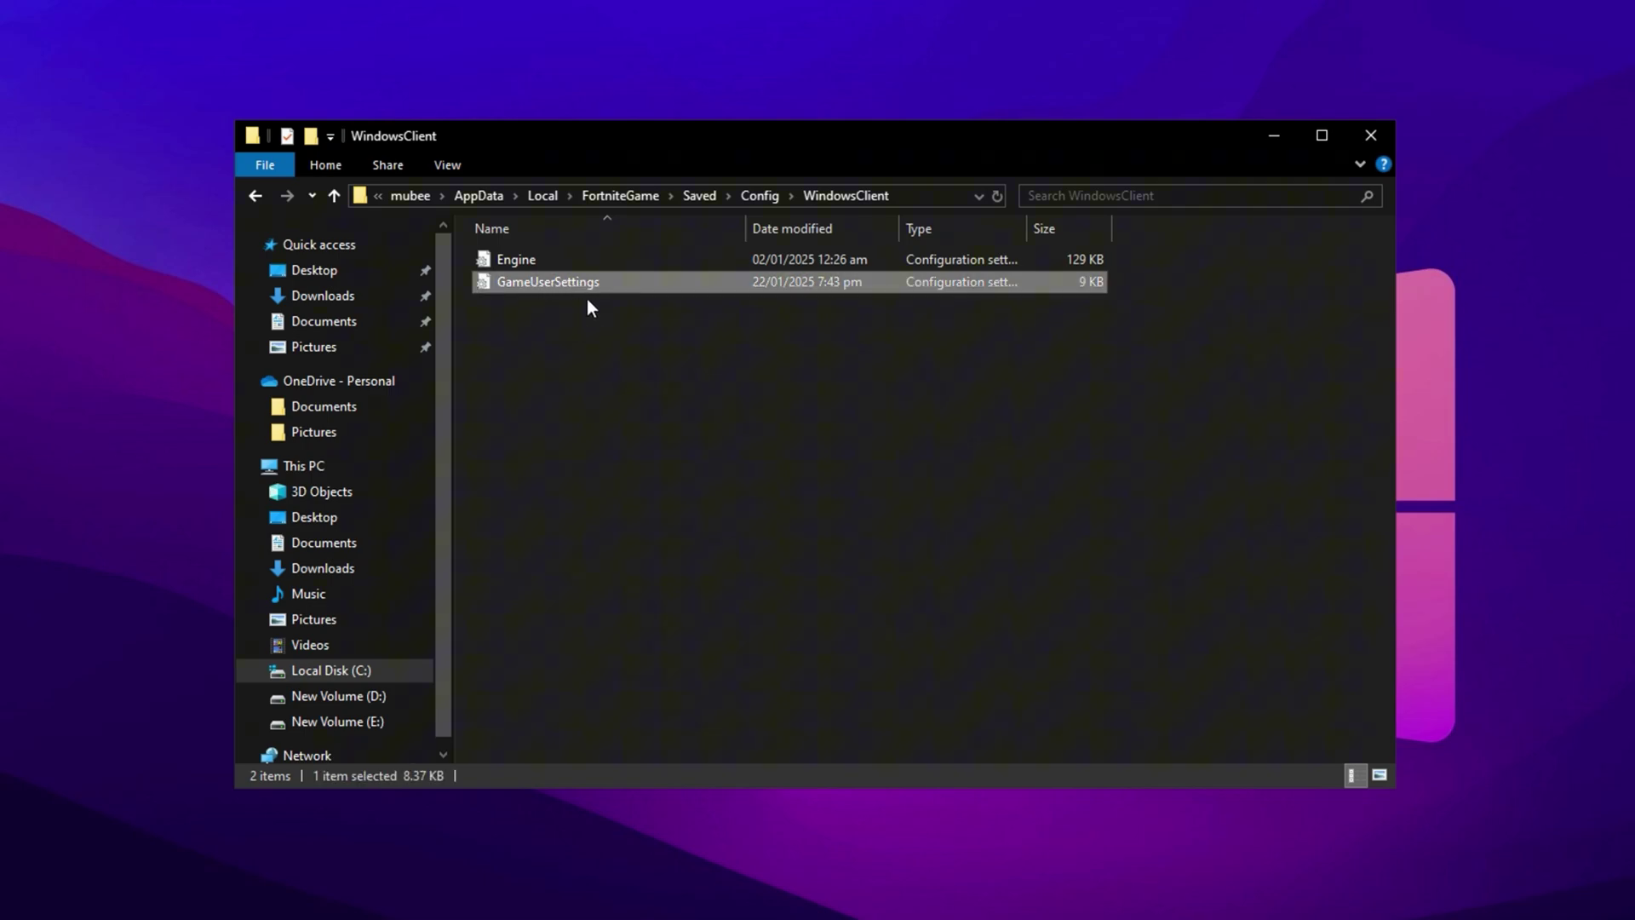
Clear GameUserSettings' read-only attribute and highlight its CosmeticStreamingEnabled=Disabled line in Notepad.
right_click(572, 283)
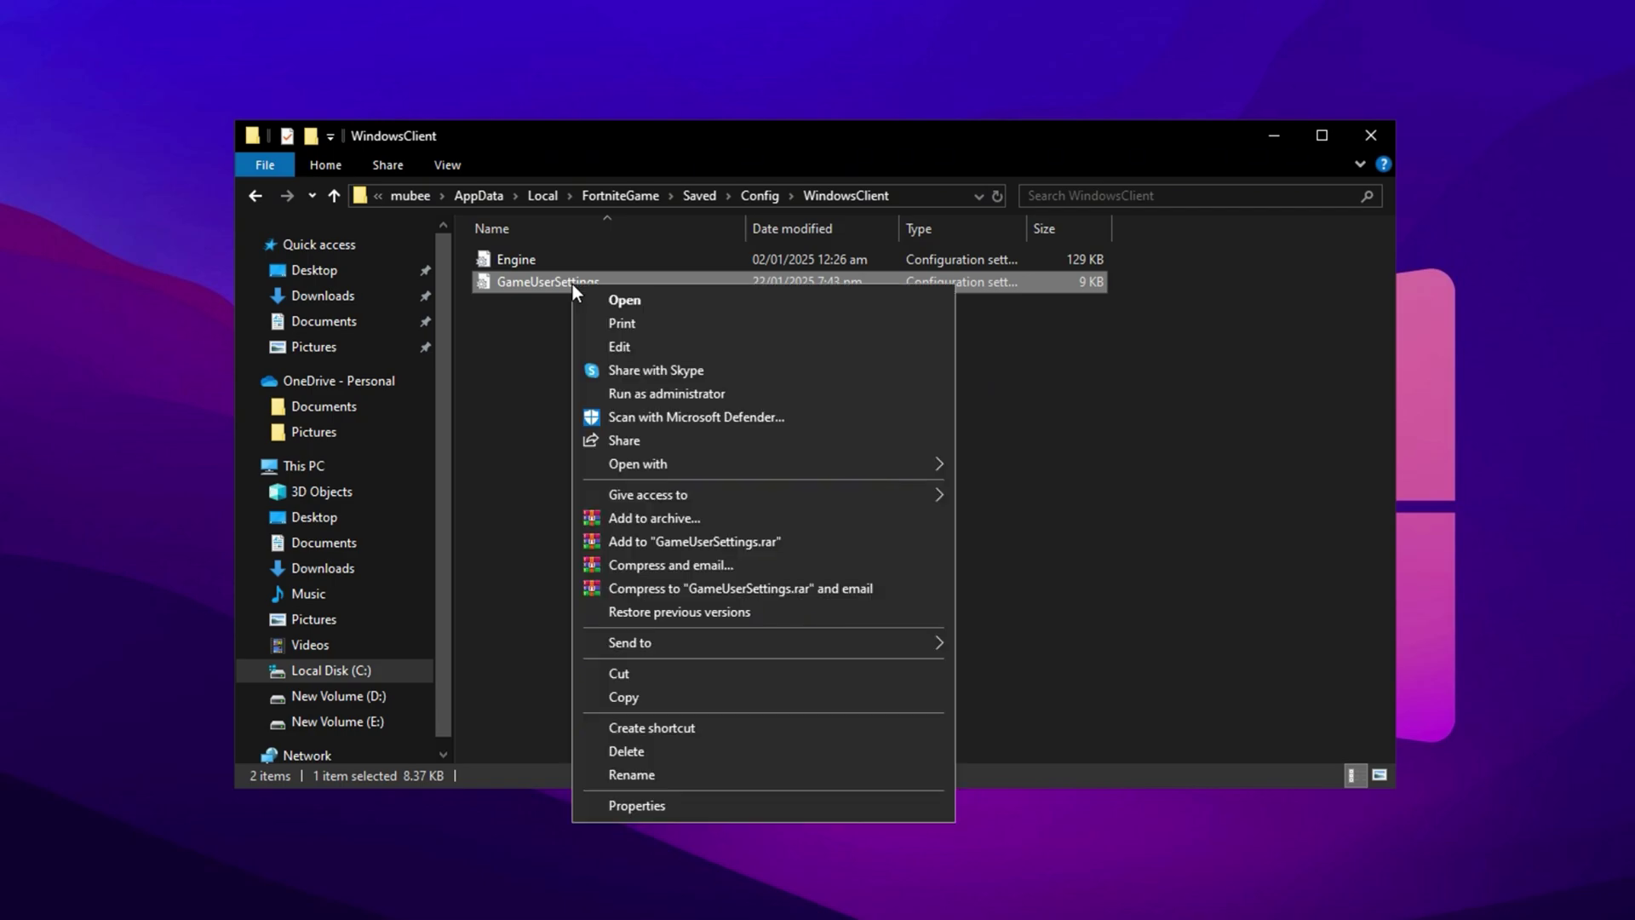
left_click(616, 805)
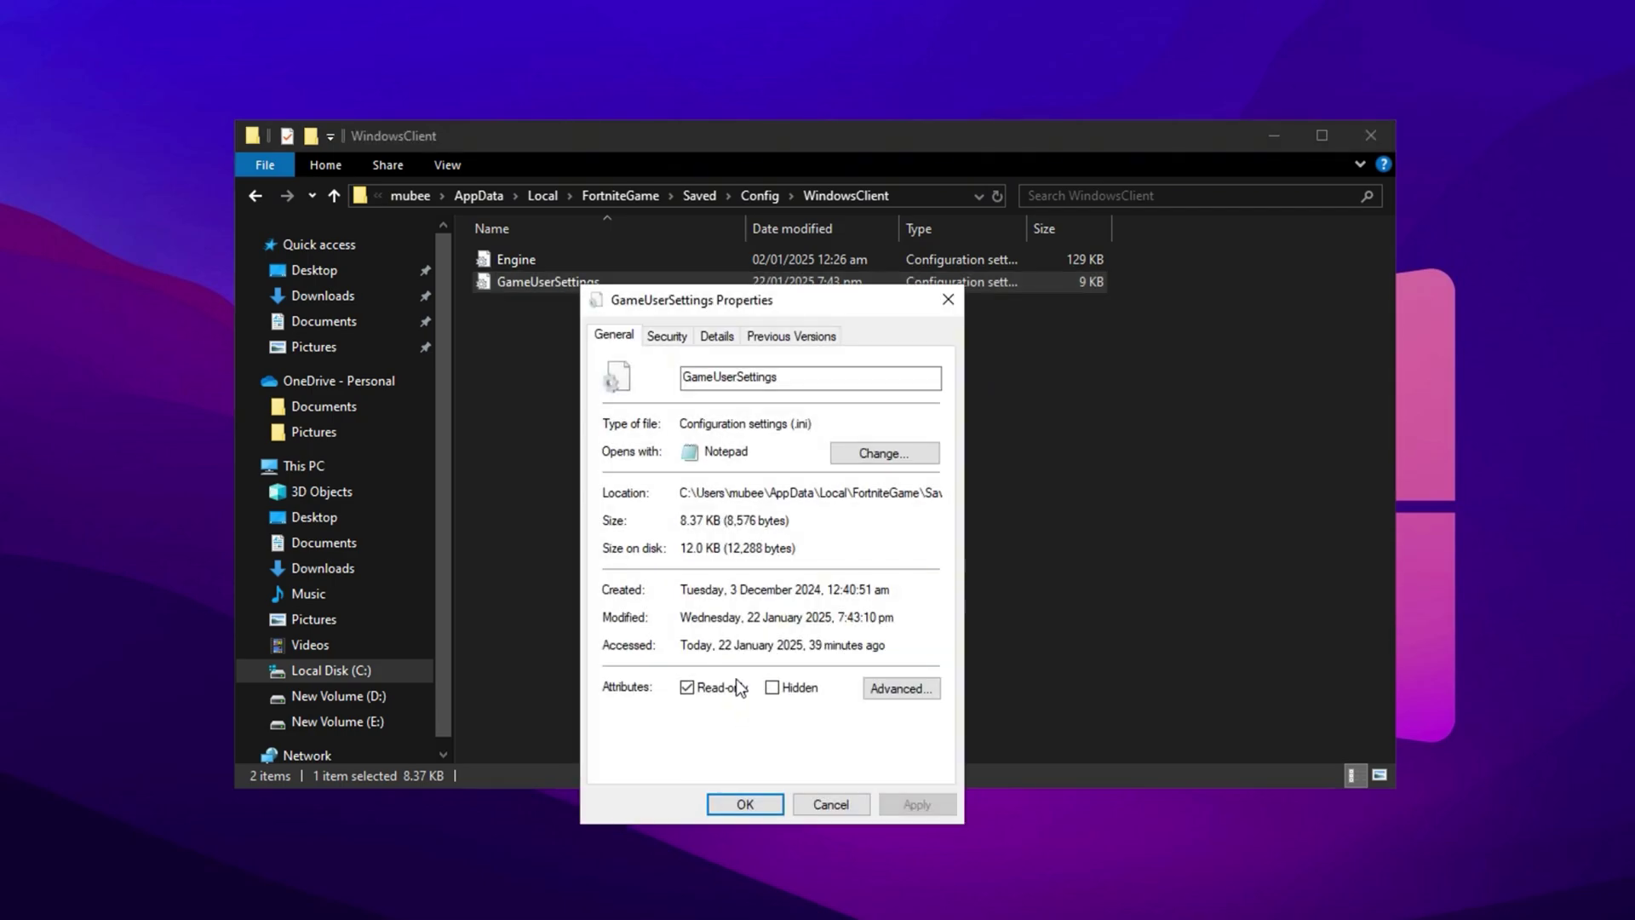
left_click(688, 688)
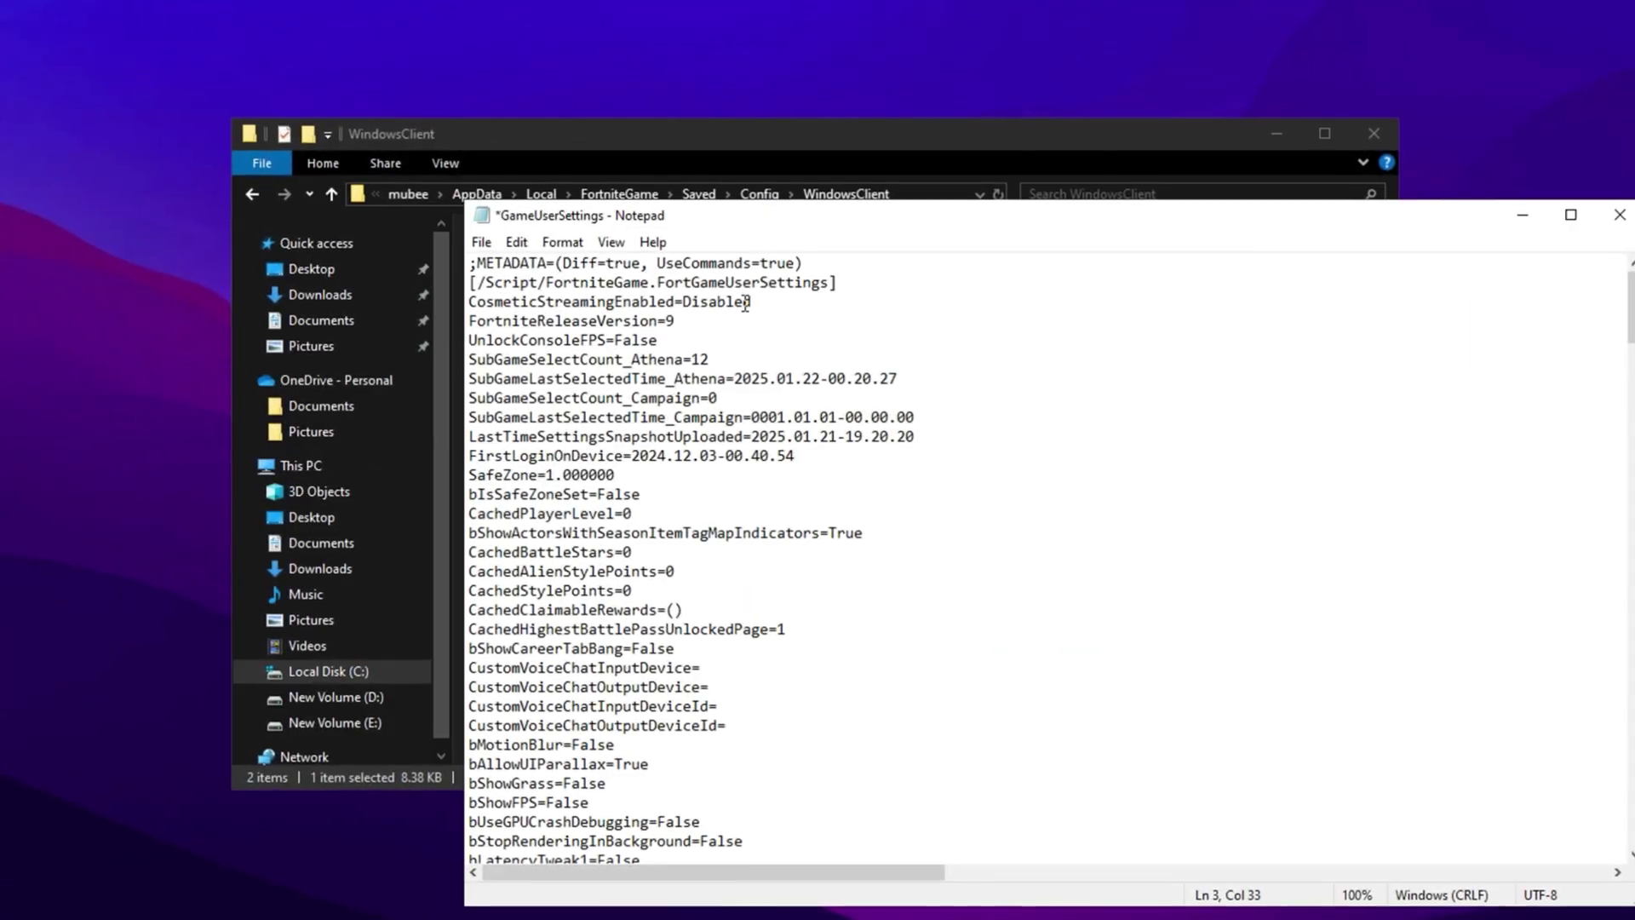
left_click_drag(467, 301, 746, 304)
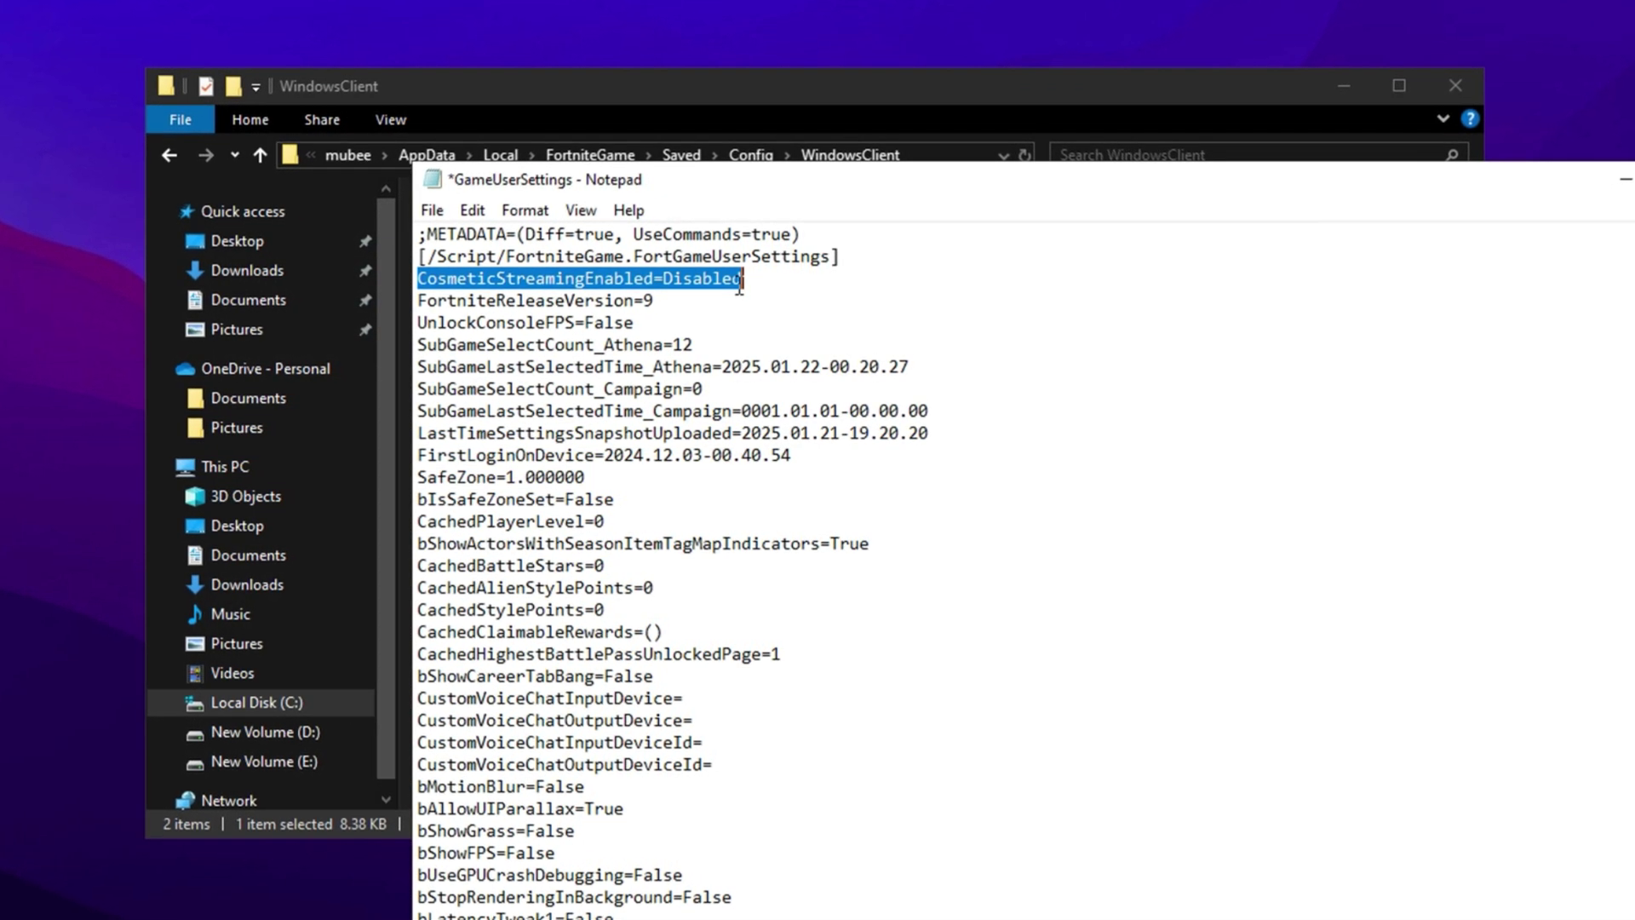
Highlight the bMotionBlur and bShowGrass=False lines in GameUserSettings.
scroll(740, 287, "down", 7)
left_click_drag(417, 322, 605, 319)
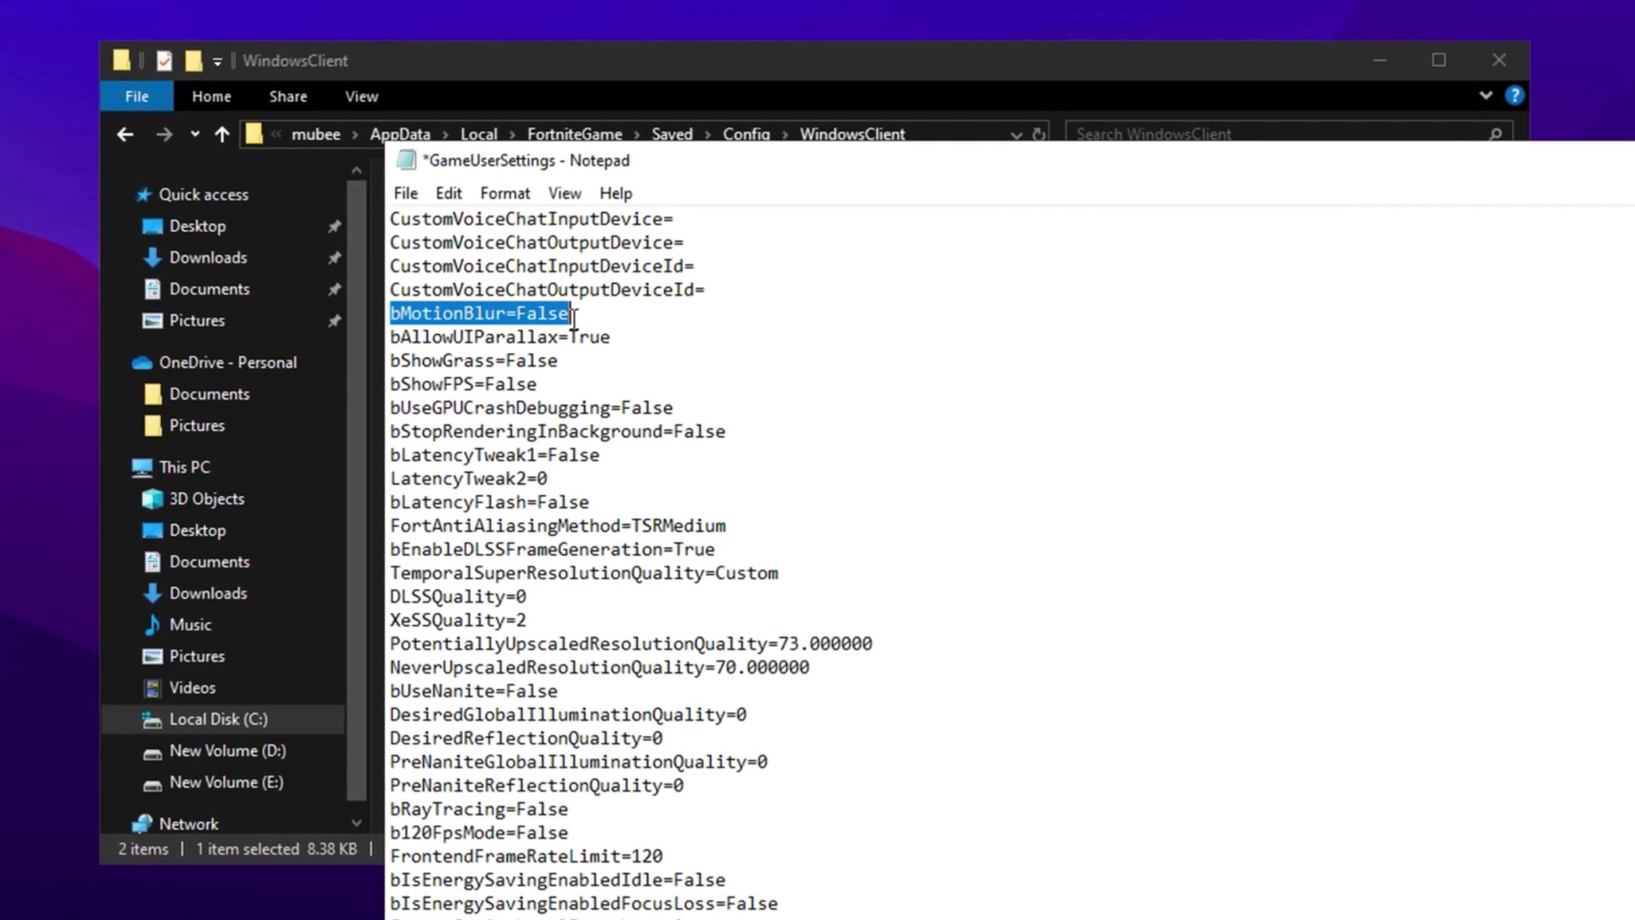
left_click_drag(389, 359, 557, 359)
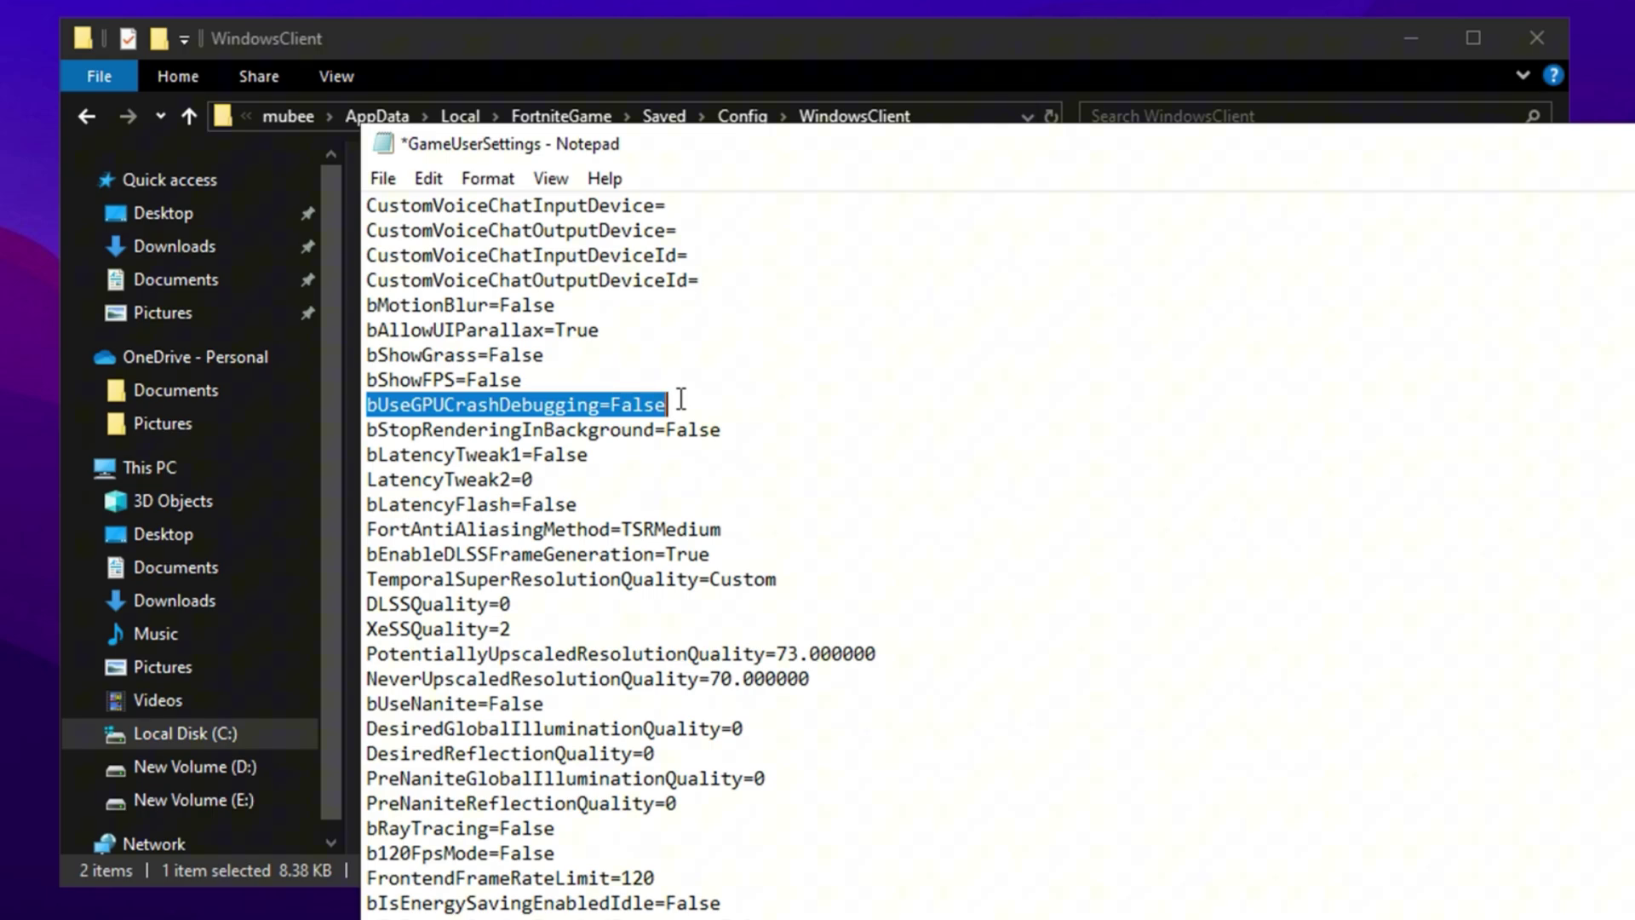
Highlight bStopRenderingInBackground=False, TemporalSuperResolutionQuality=Custom and FrontendFrameRateLimit=120 lines.
key("Down")
key("Home")
key("shift+End")
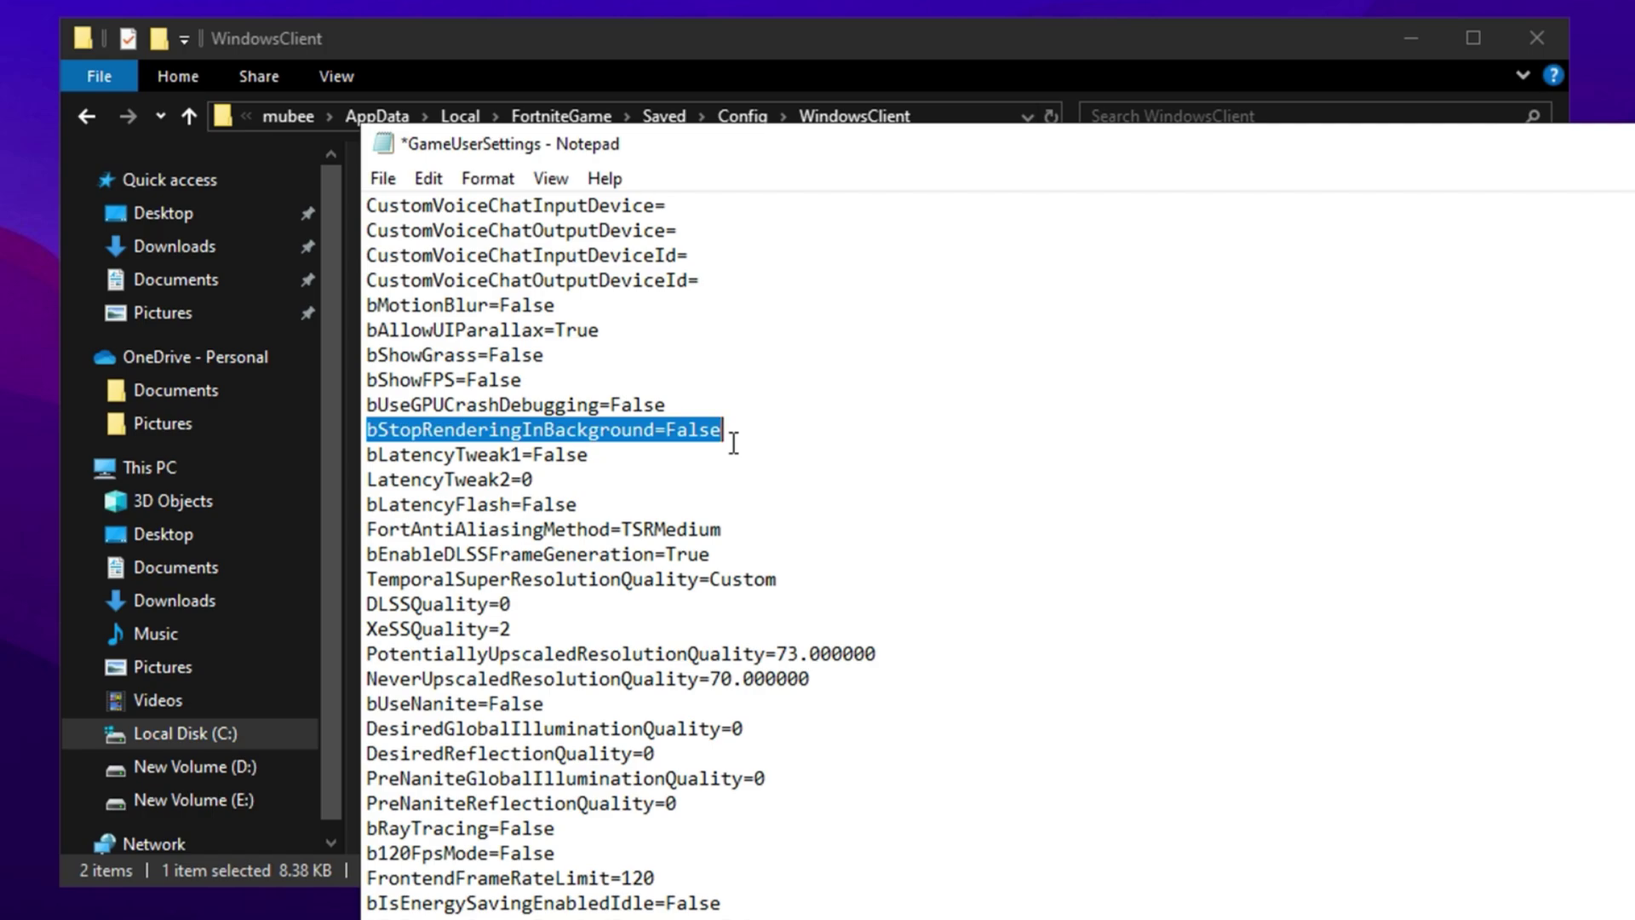
left_click_drag(367, 579, 777, 583)
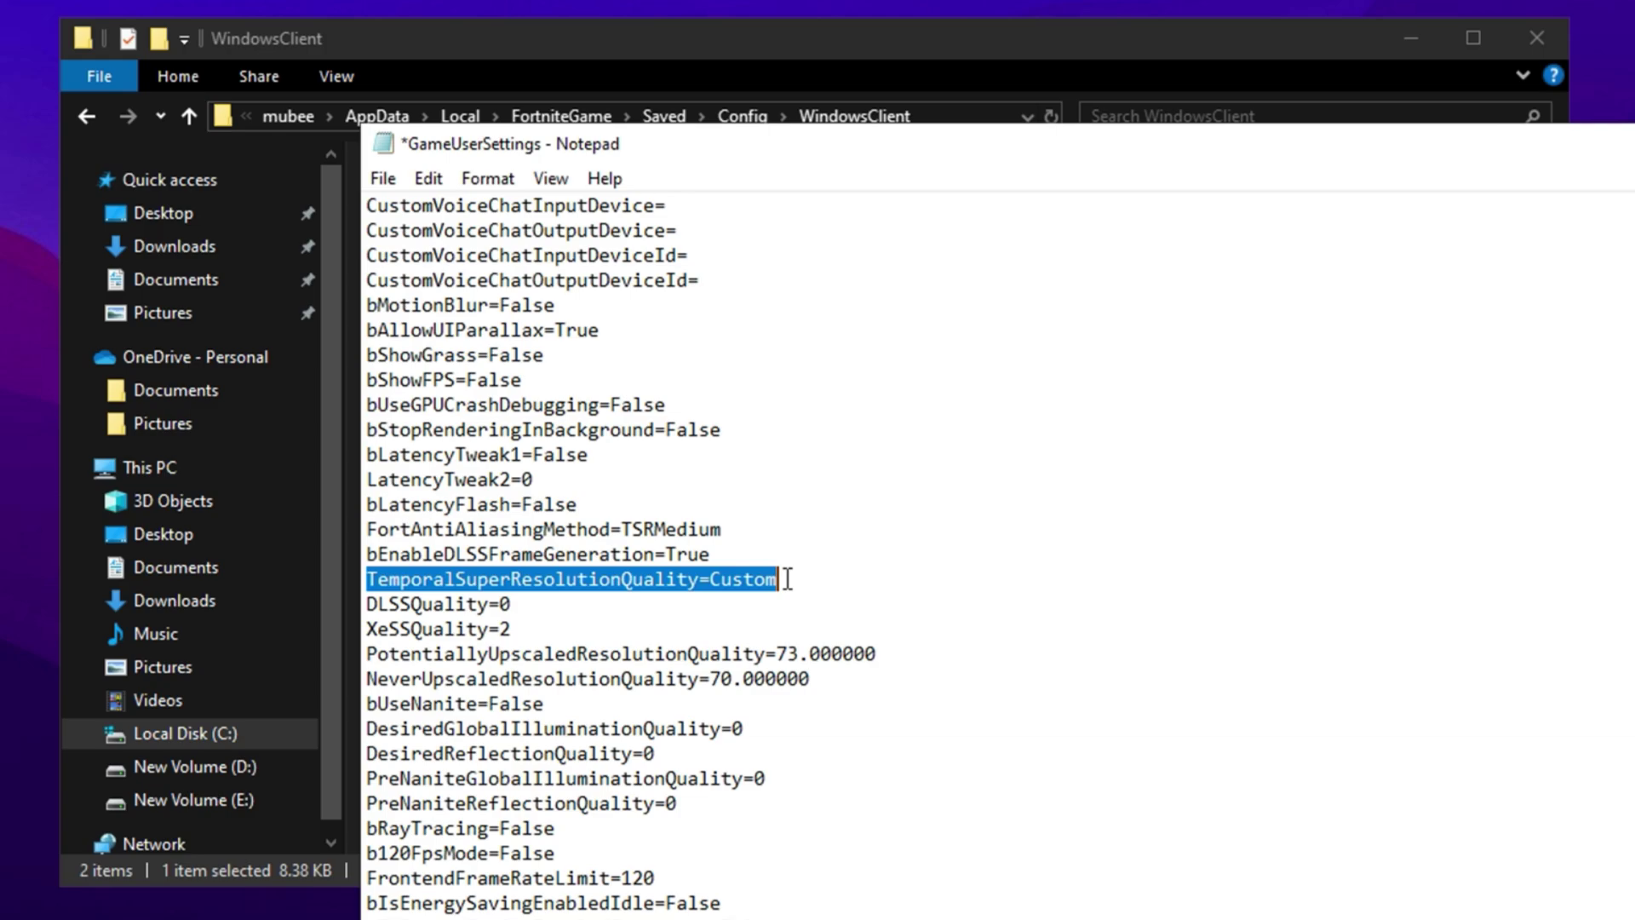
scroll(788, 580, "down", 6)
left_click_drag(367, 430, 681, 436)
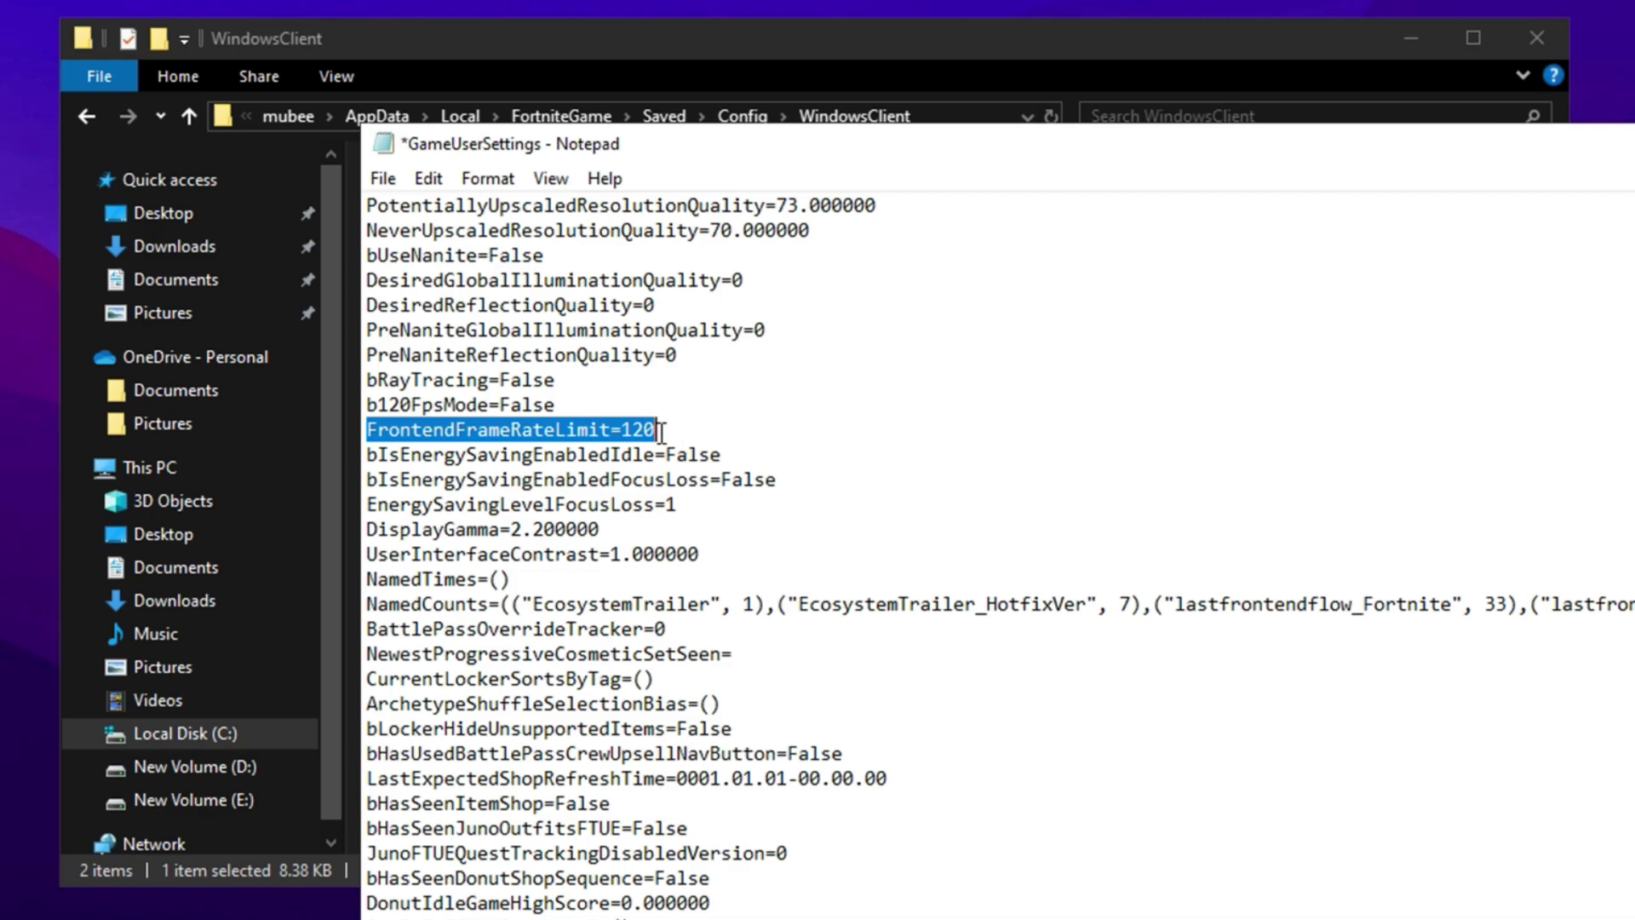
Highlight DisplayGamma=2.200000, bAllowDownloadHighResMips=False, bAllowVideoPlayback=True and the ResolutionSizeX/Y lines.
left_click(600, 531)
key("shift+Home")
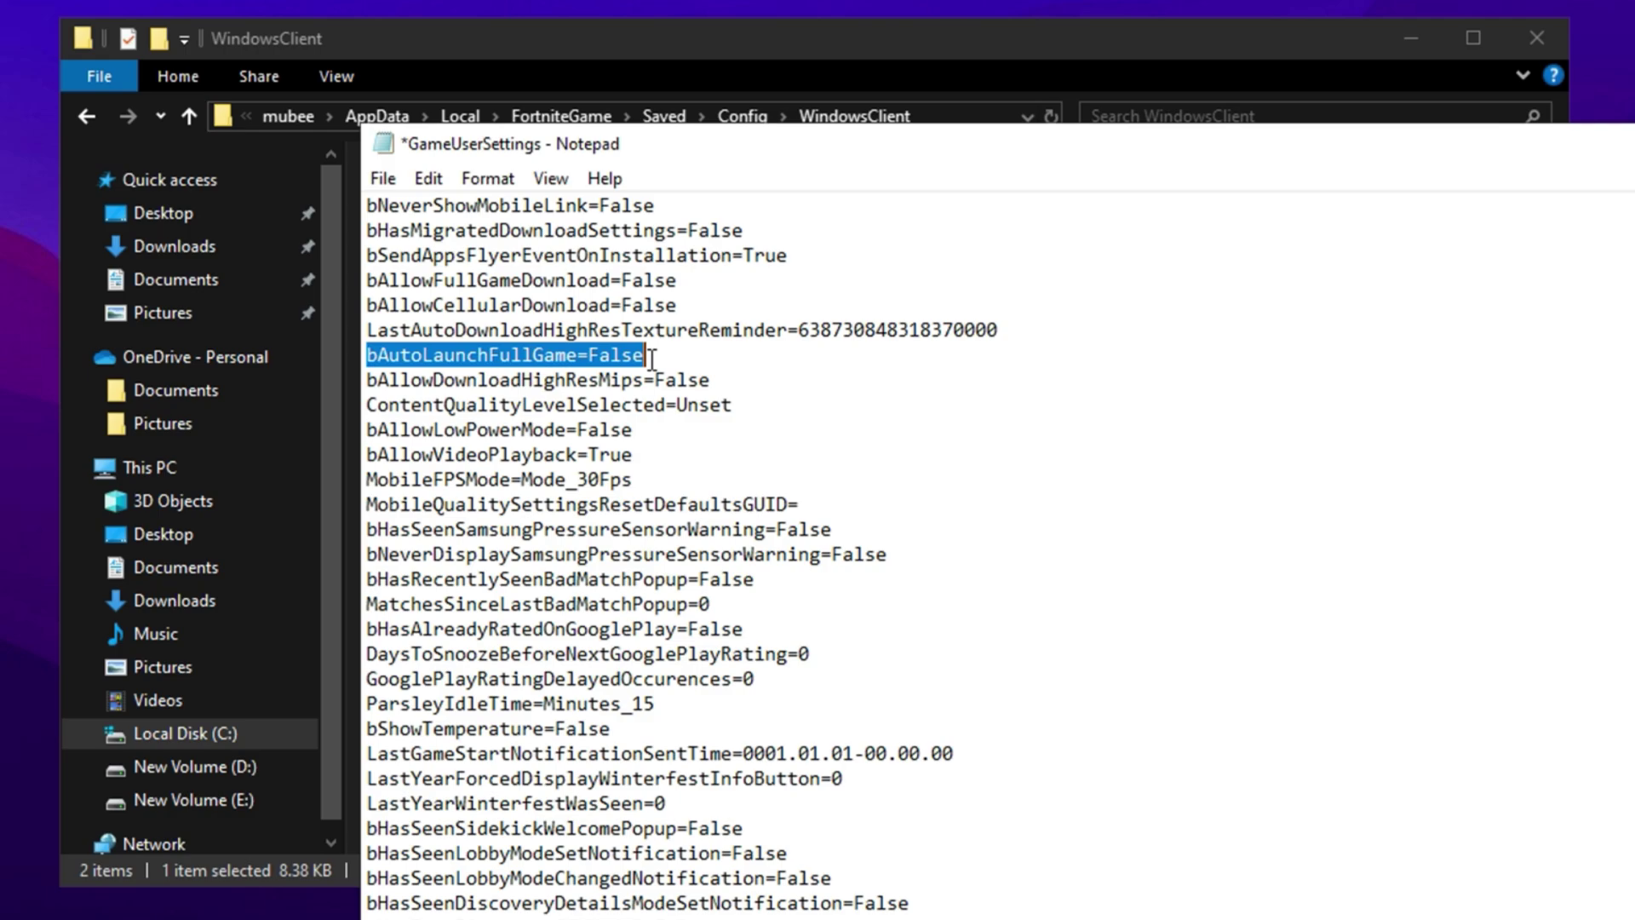
triple_click(675, 380)
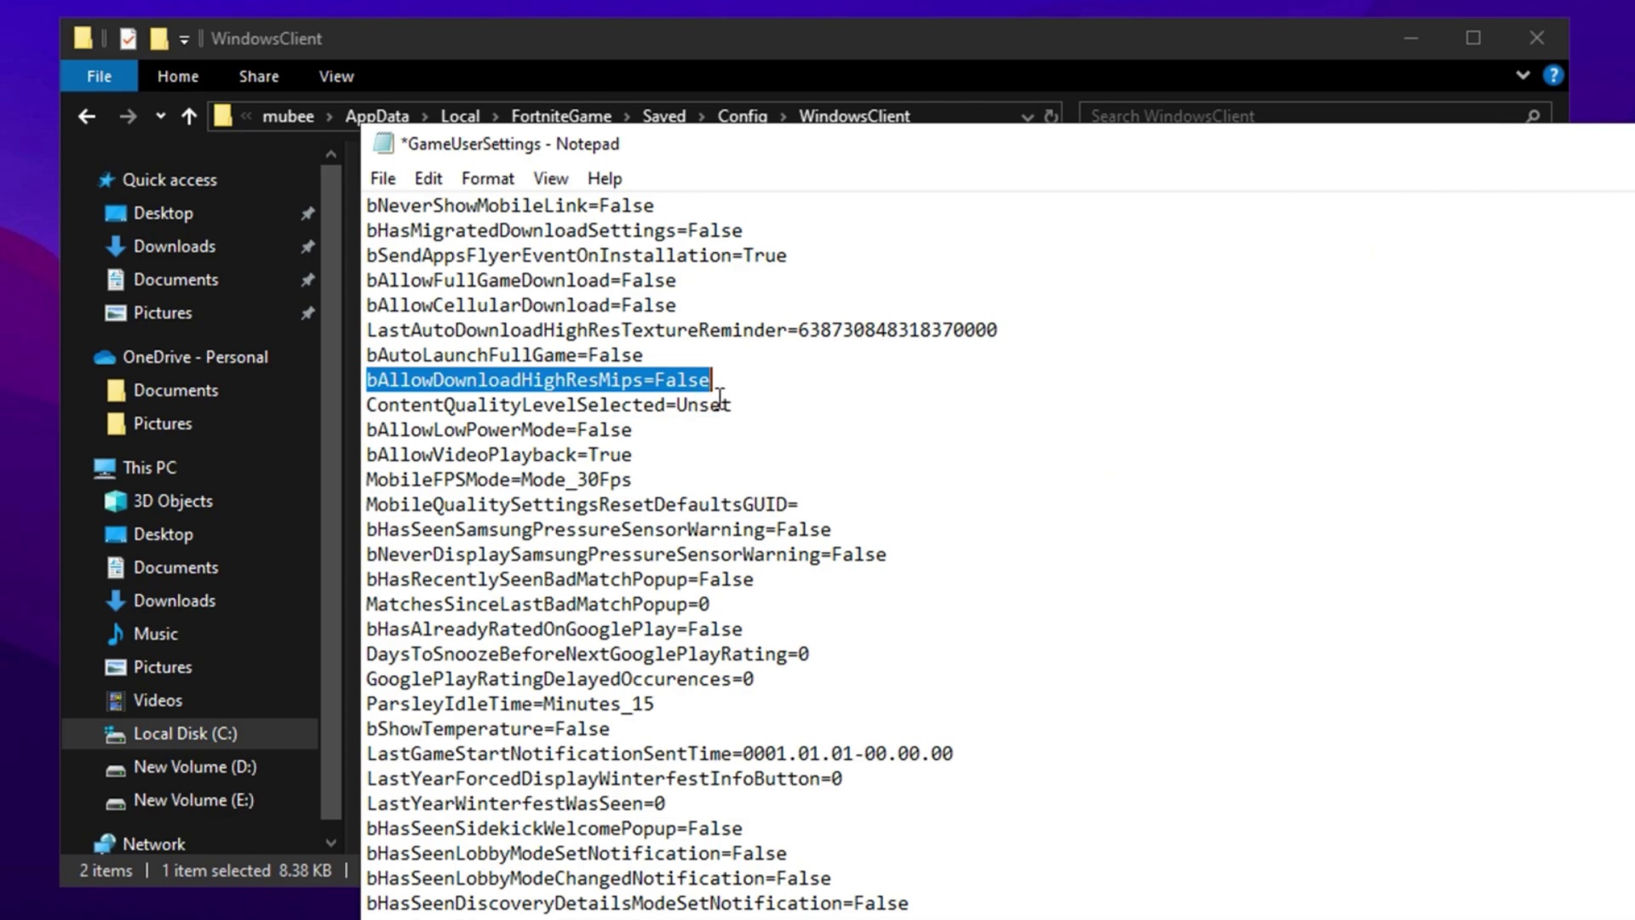
left_click(623, 455)
double_click(623, 455)
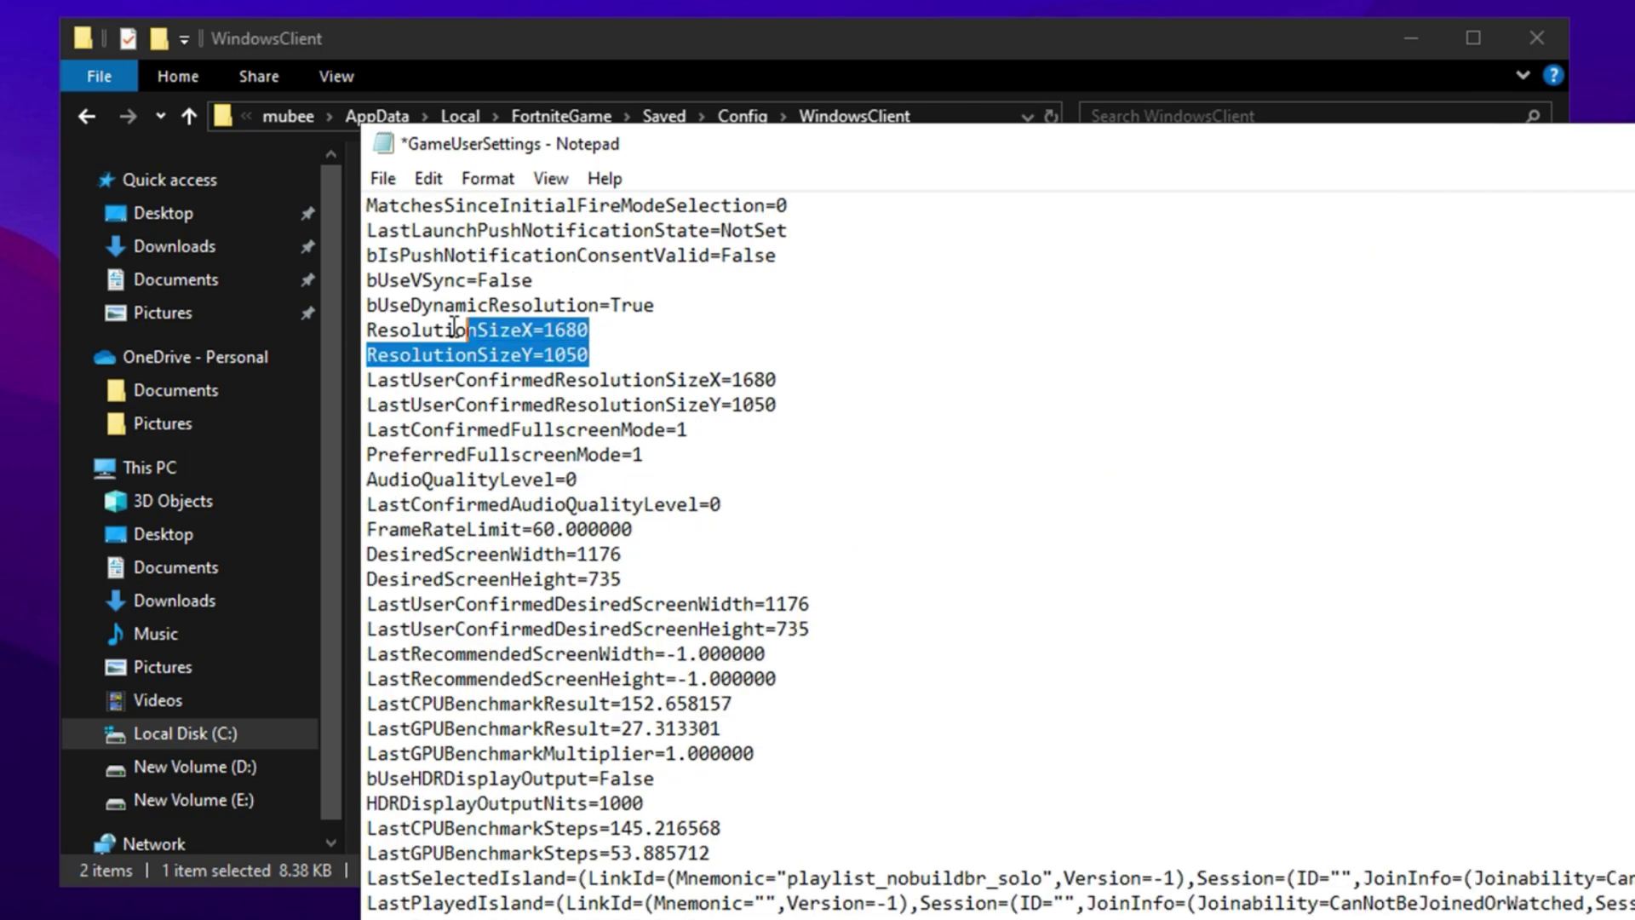
left_click_drag(471, 330, 350, 328)
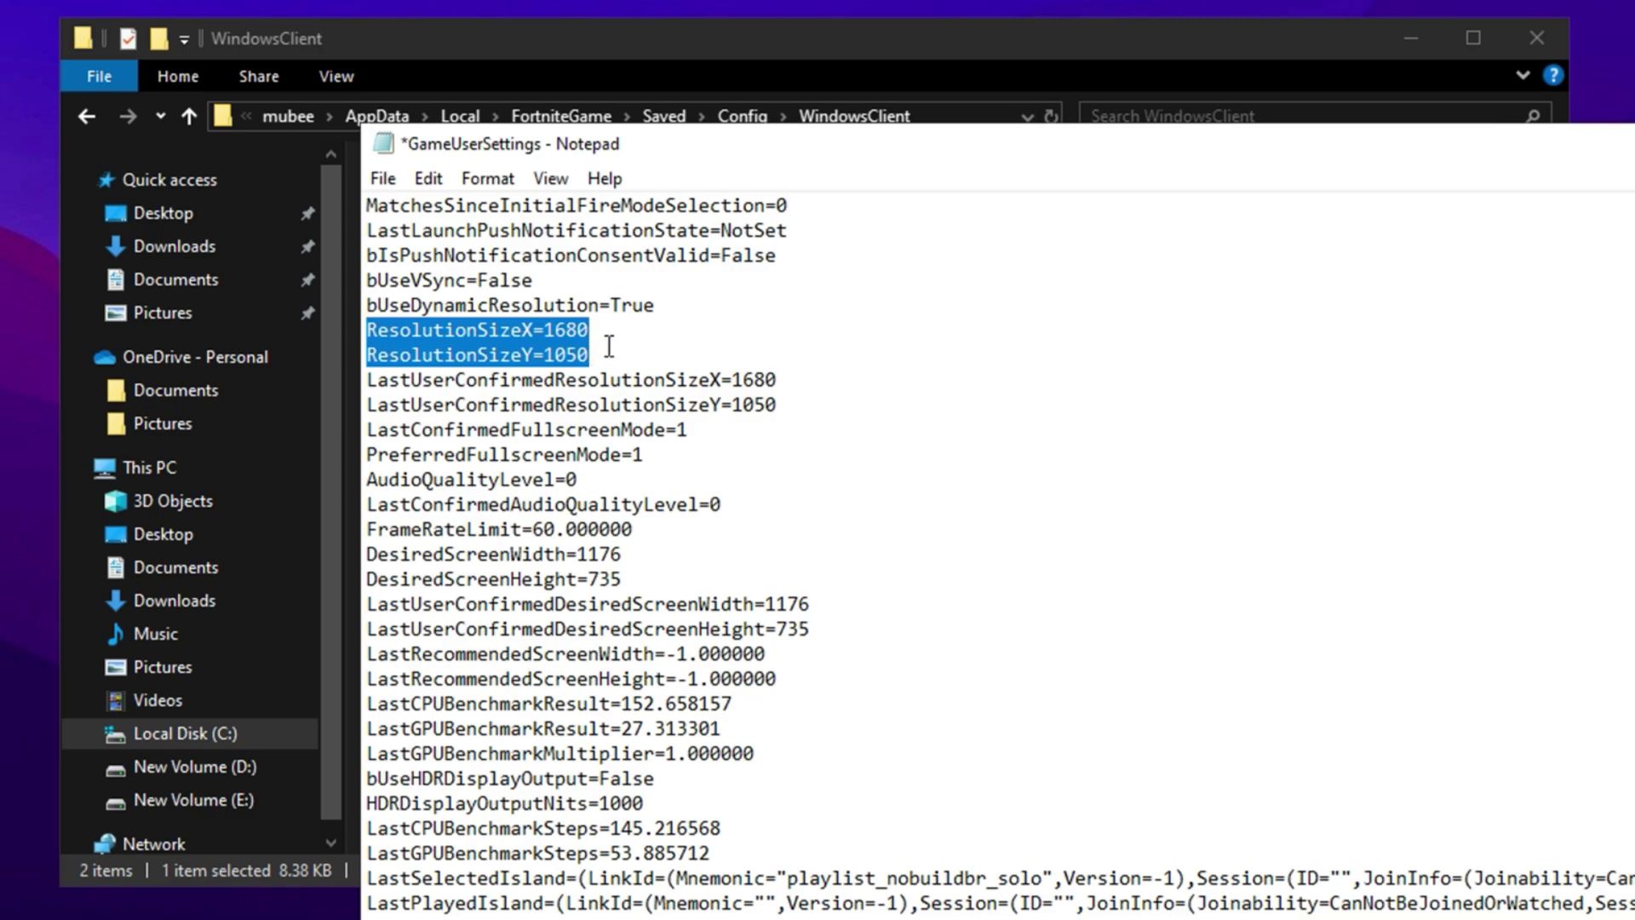
Highlight bUseVSync=False, AudioQualityLevel=0, FrameRateLimit=60.000000 and bRayTracing=False lines, then open the File menu.
double_click(511, 281)
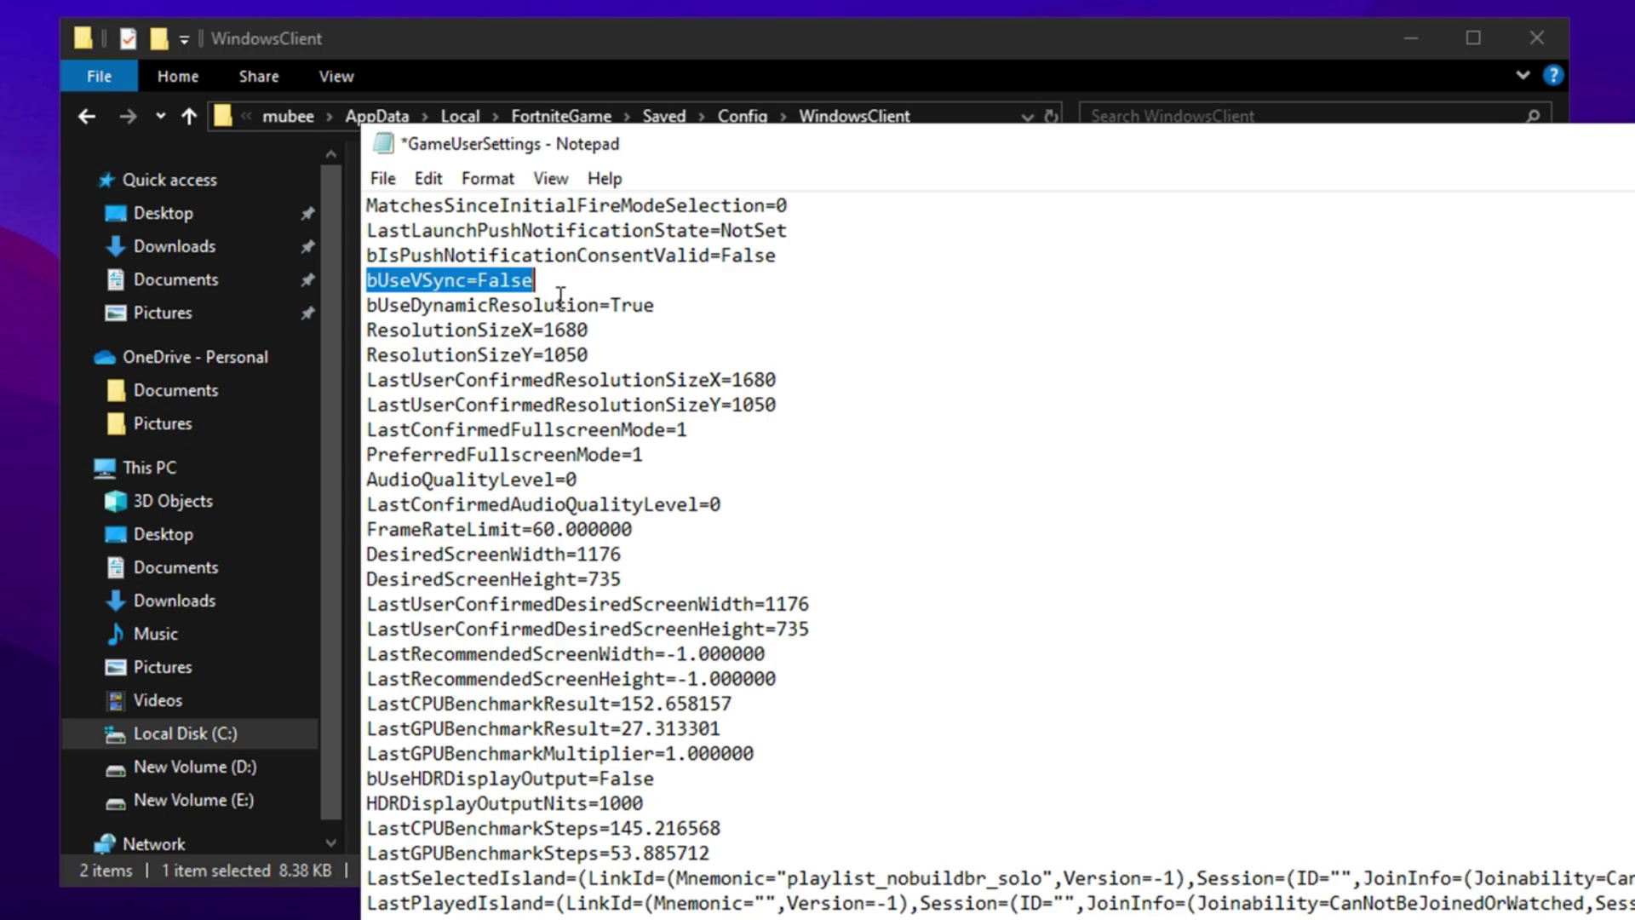
double_click(582, 479)
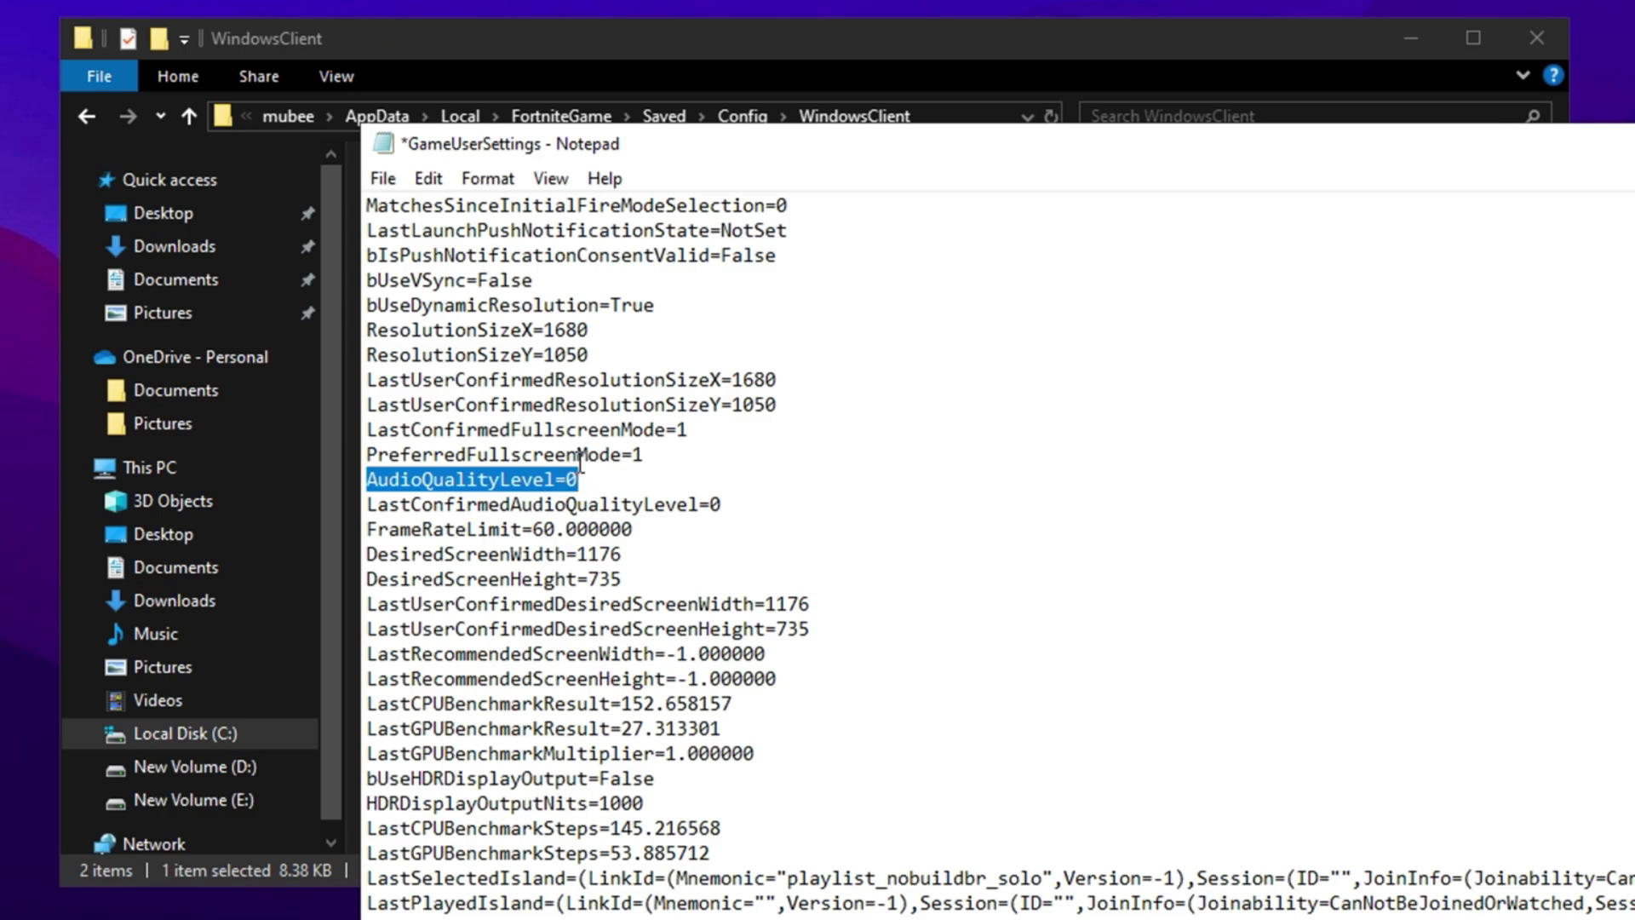
triple_click(615, 530)
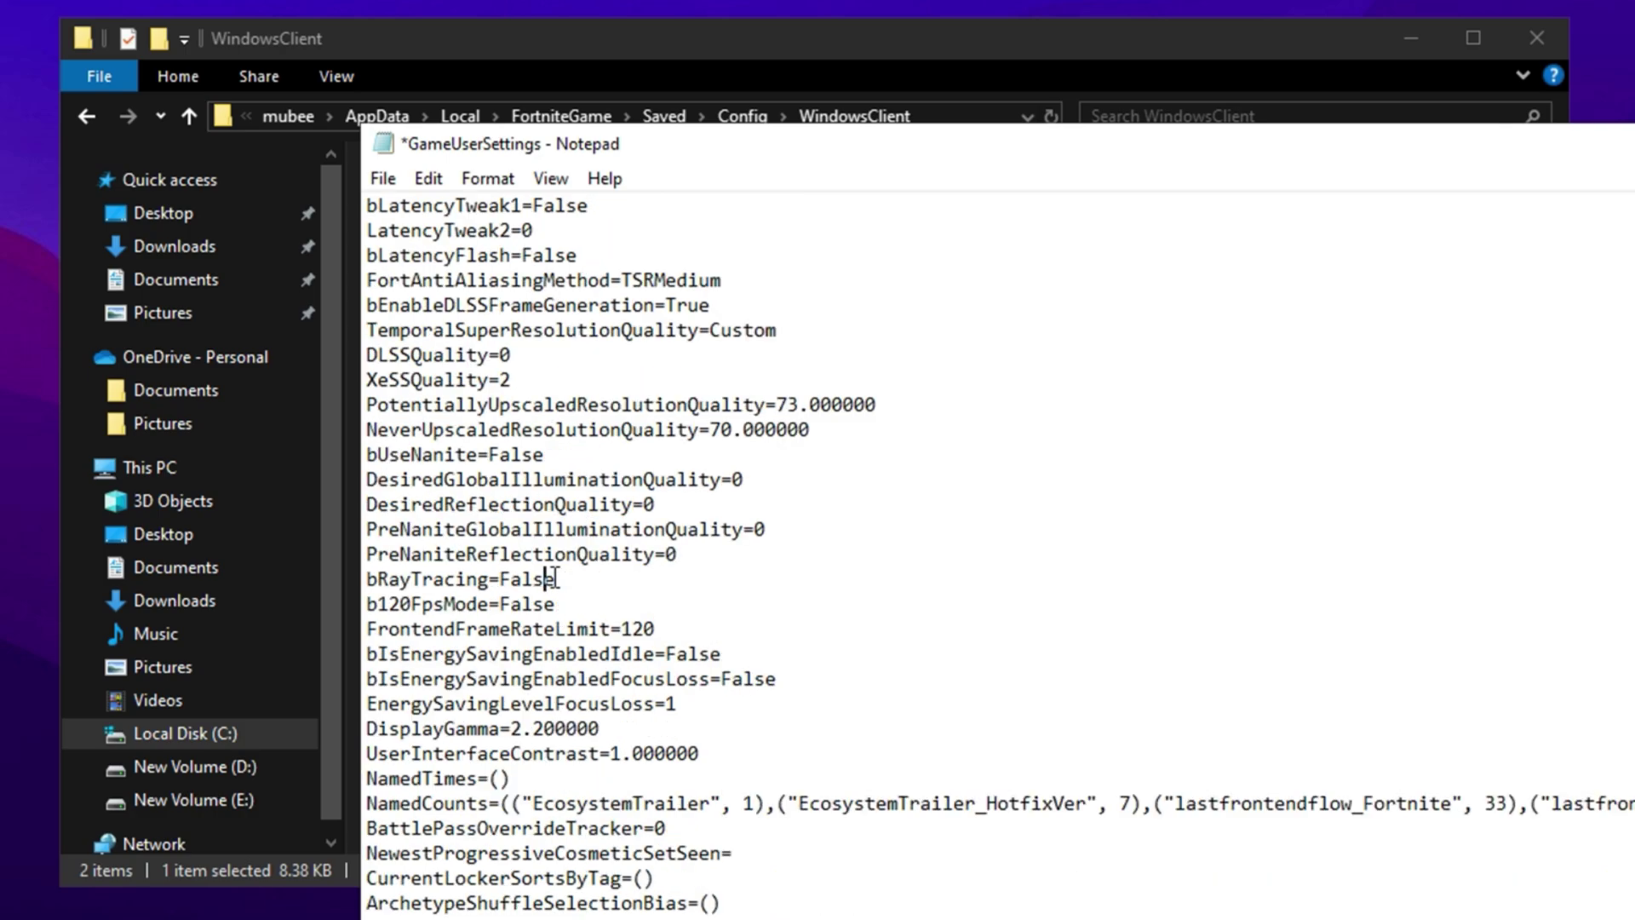
left_click(557, 579)
key("shift+Home")
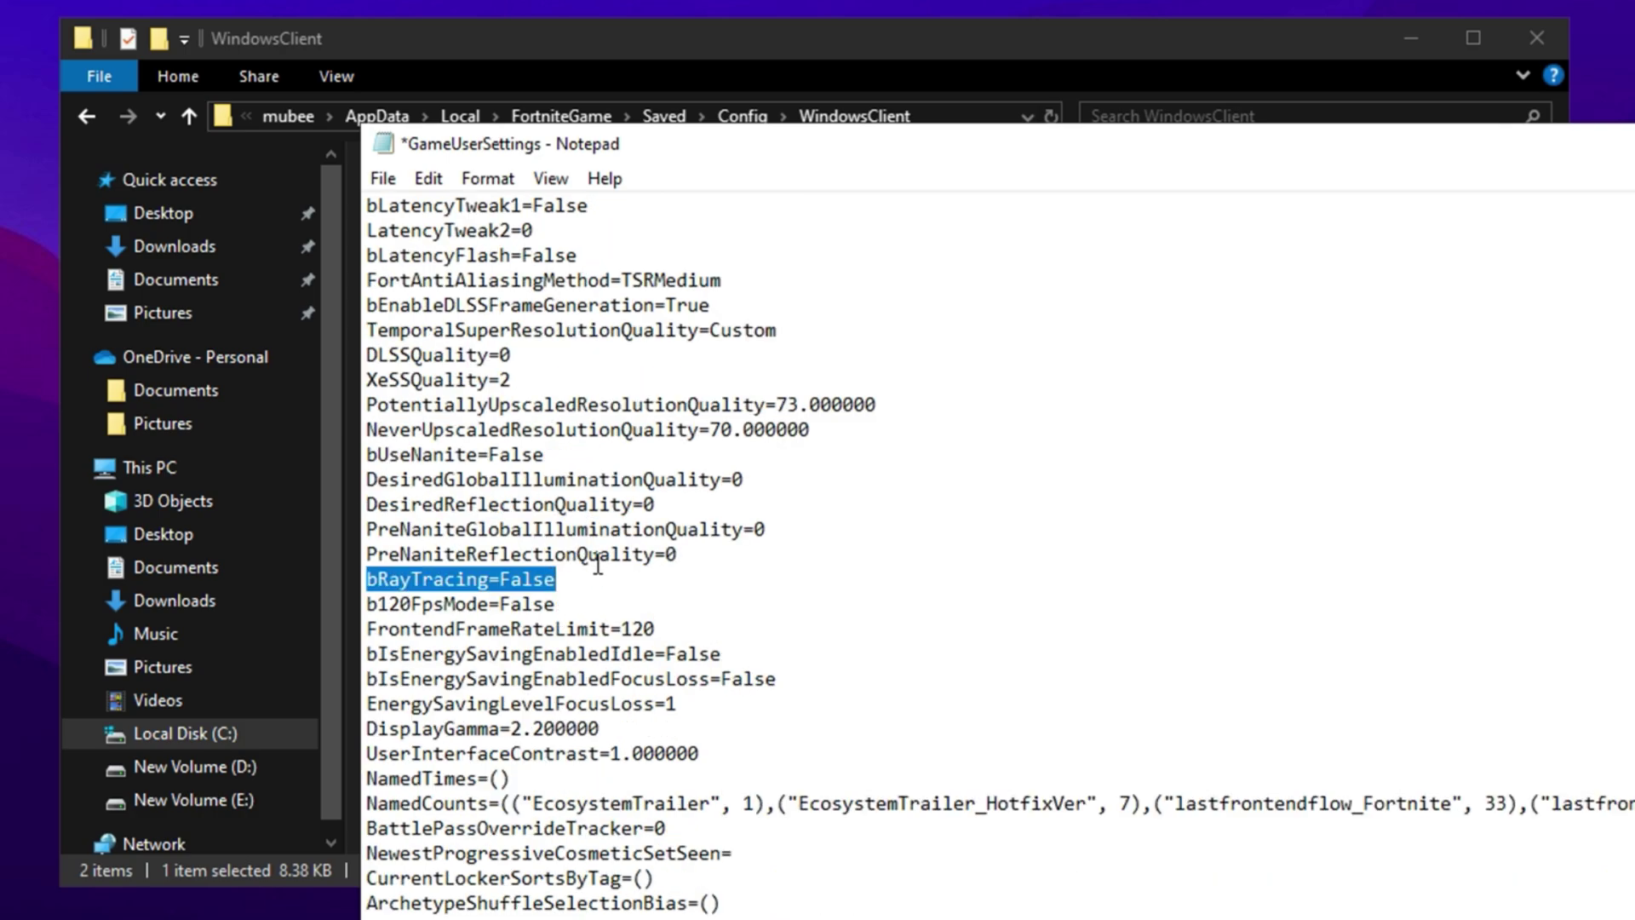
left_click(373, 177)
Save GameUserSettings, close Notepad, and mark the file read-only again.
left_click(422, 300)
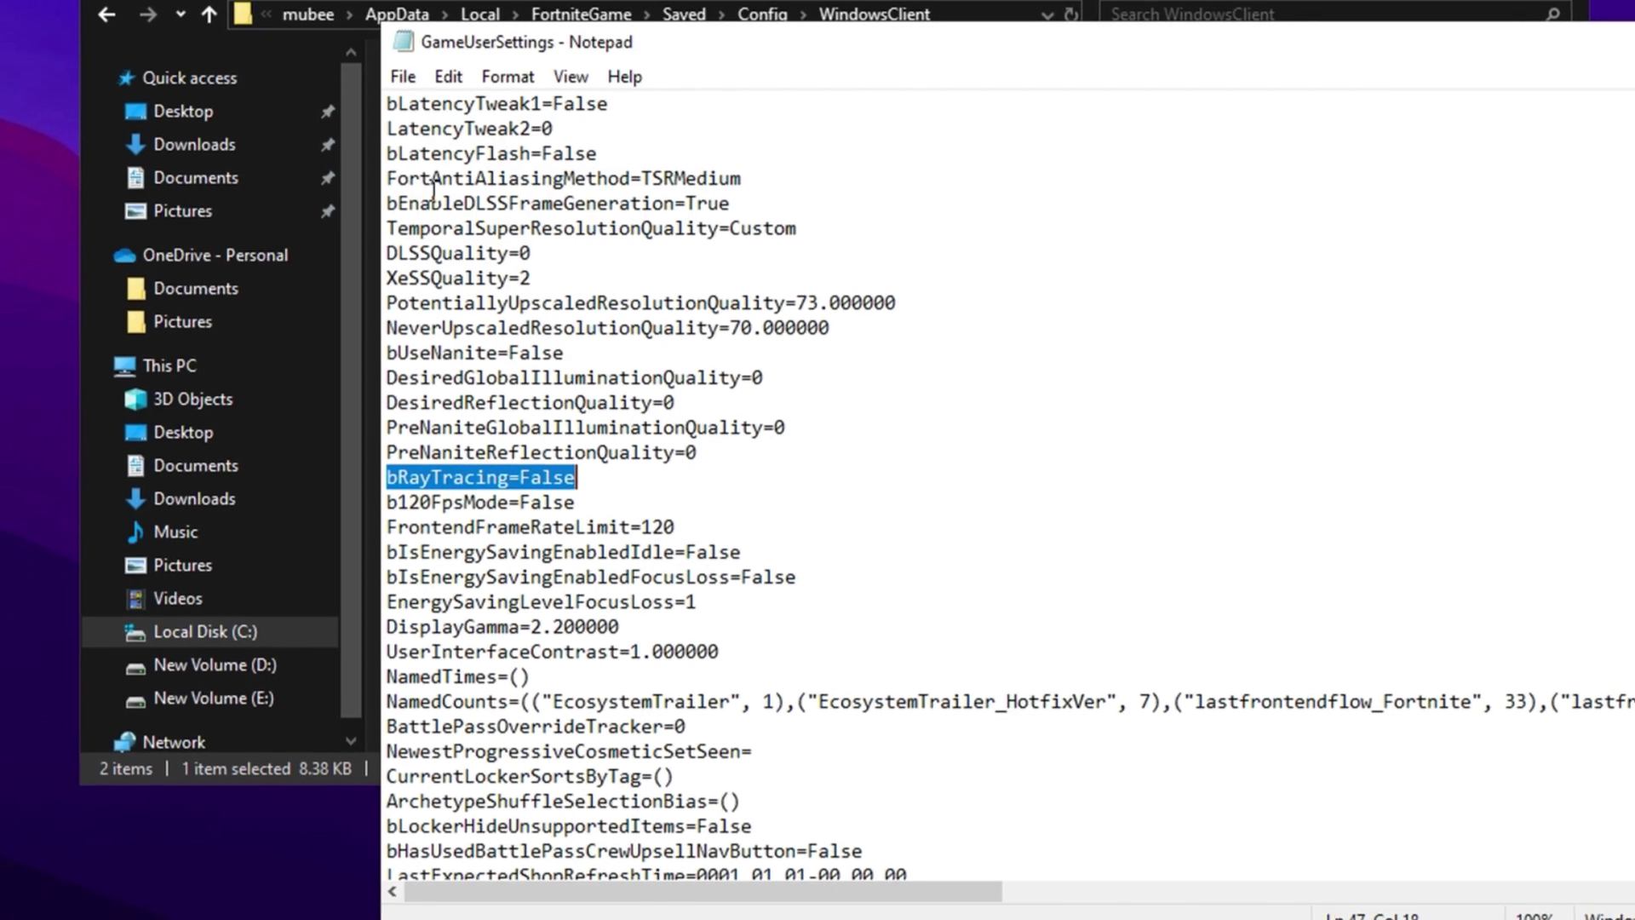
key("alt+F4")
key("alt+Return")
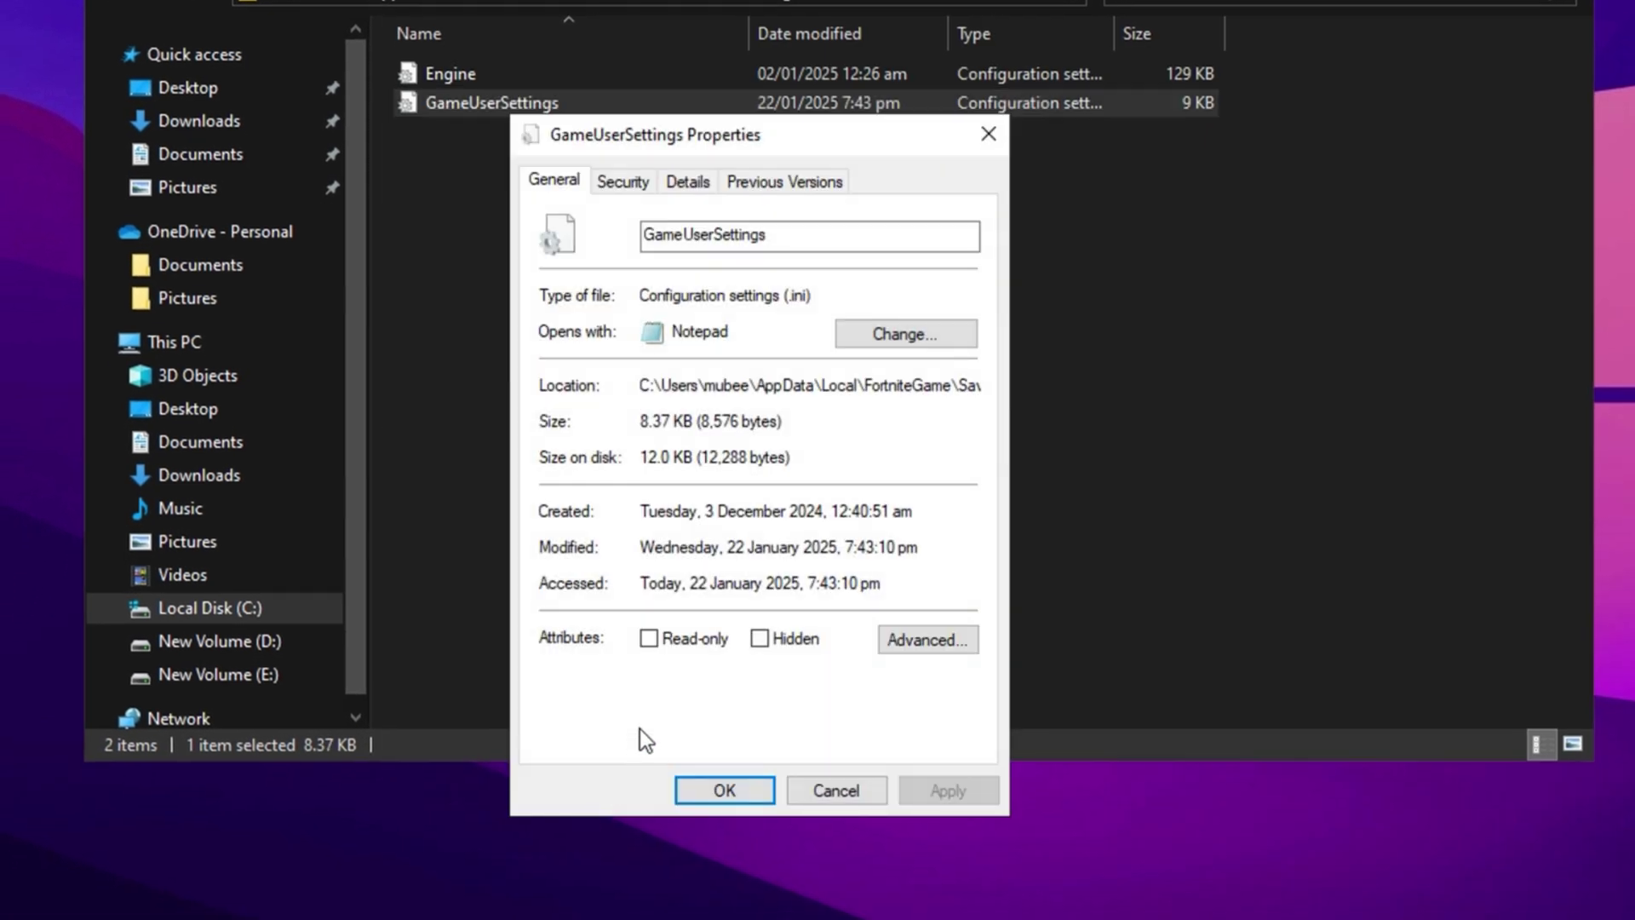
left_click(649, 639)
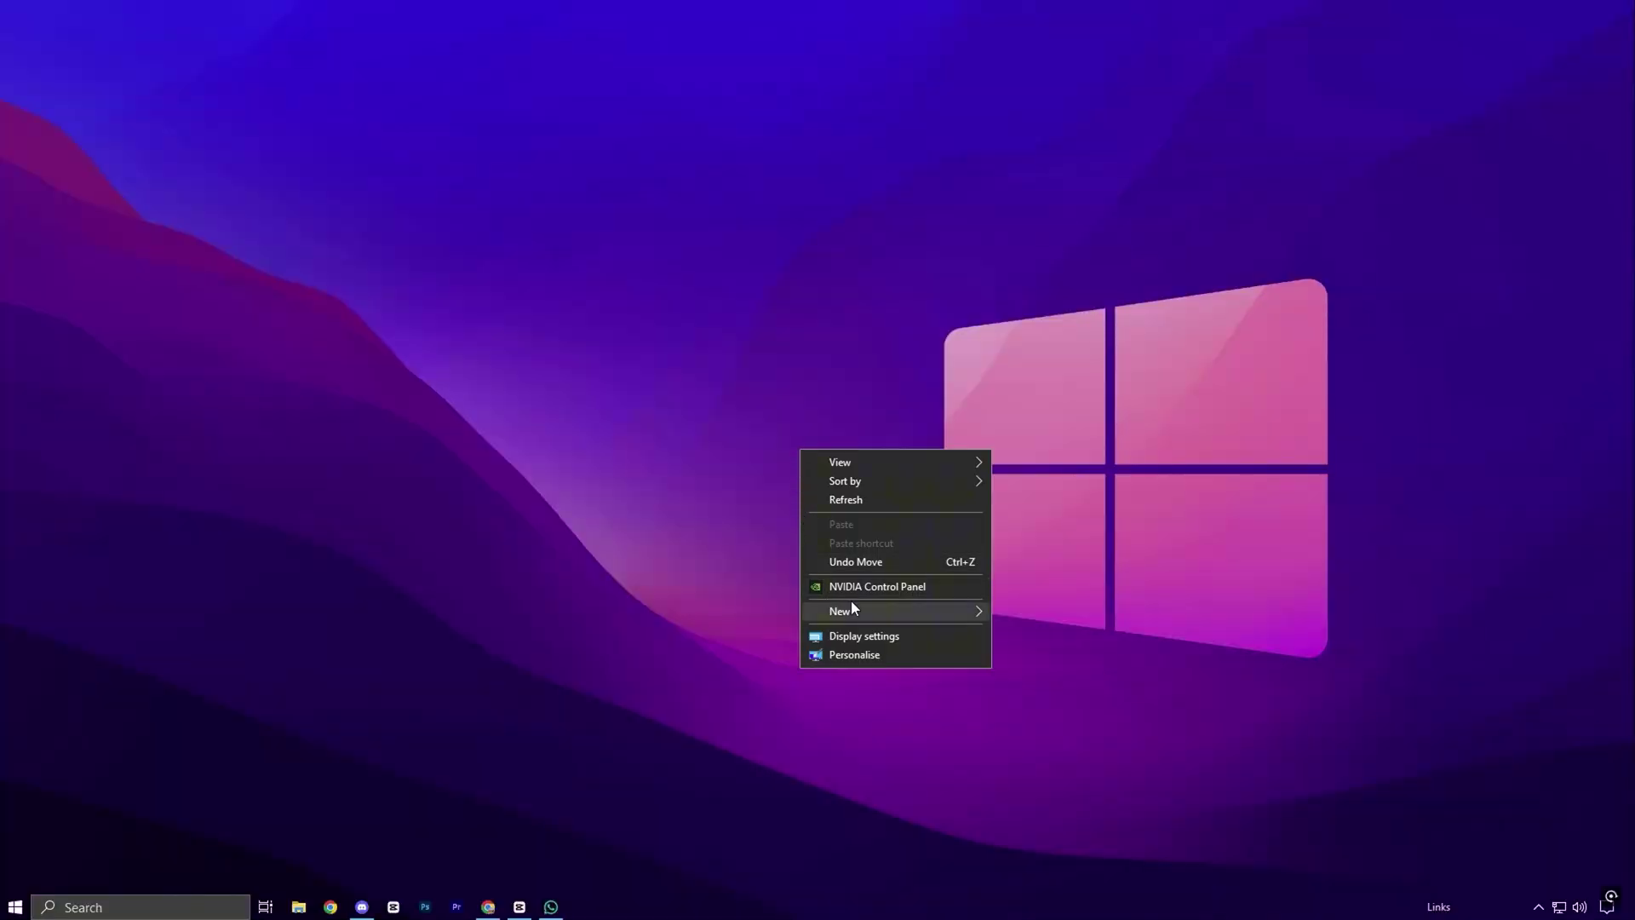
Dismiss the desktop context menu.
key("Escape")
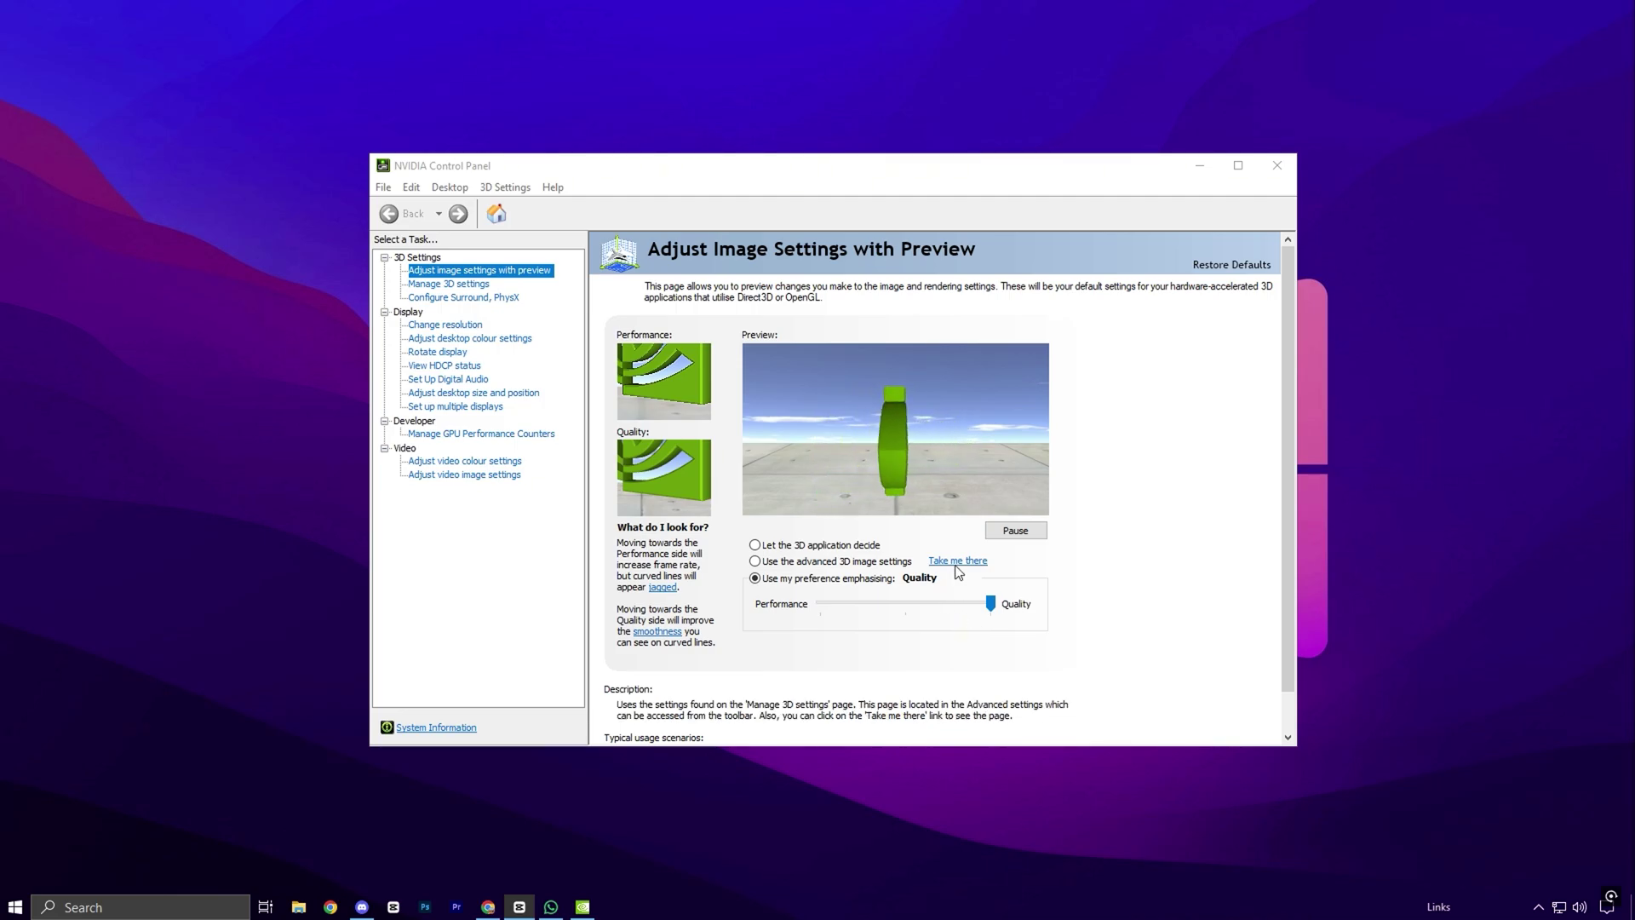
Switch to the advanced 3D image settings, apply, and go to Manage 3D Settings.
left_click(846, 563)
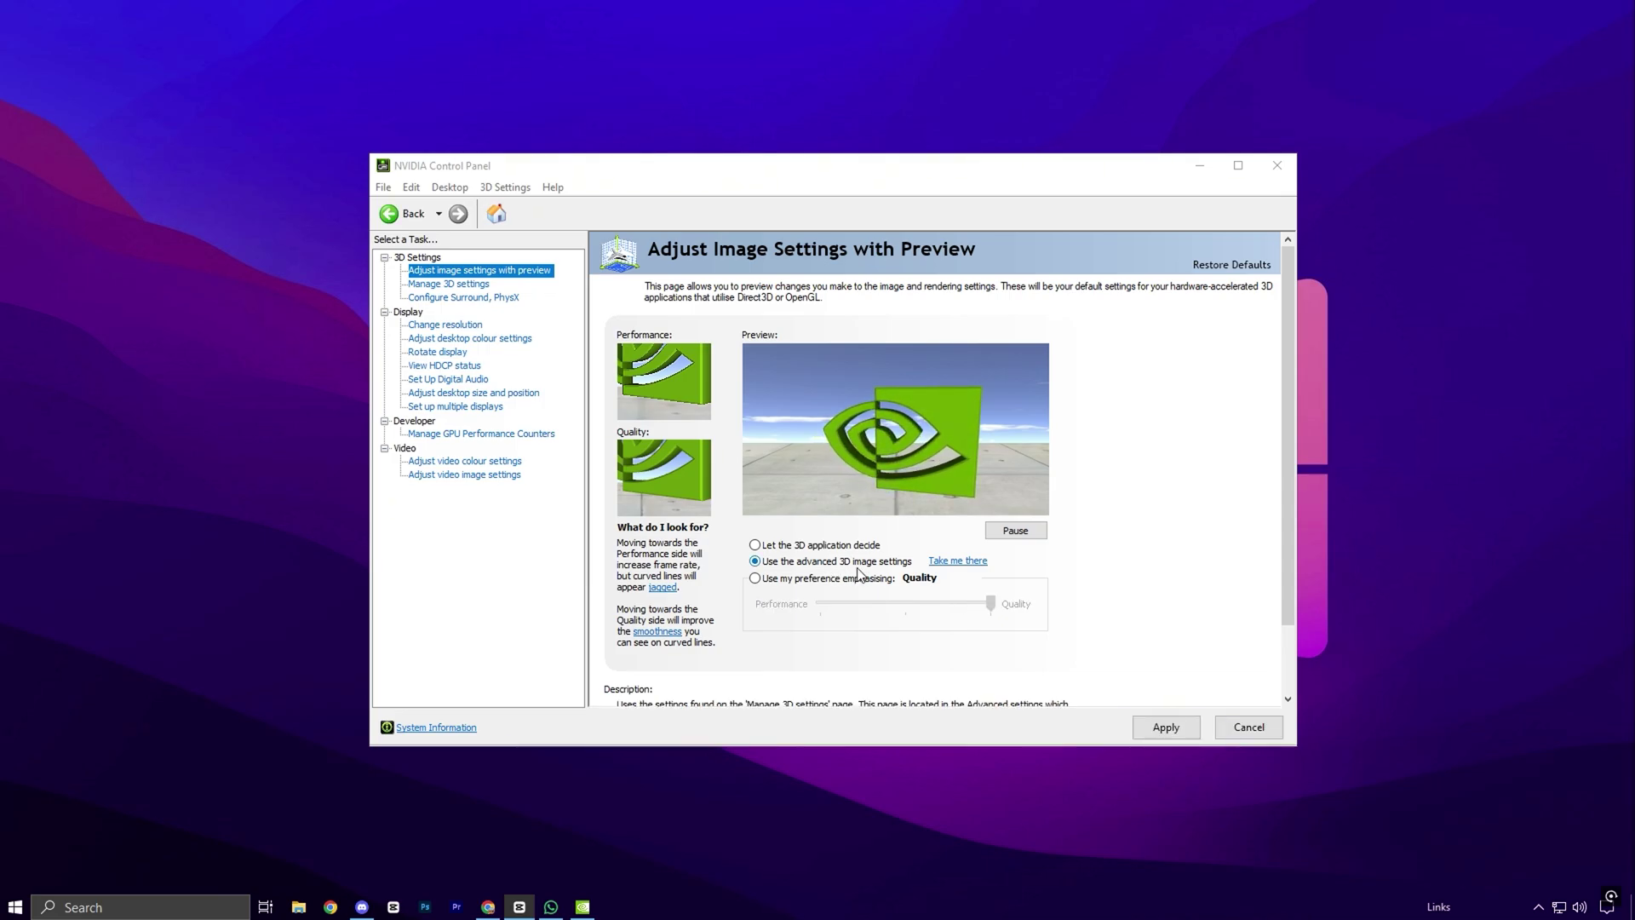
left_click(1175, 728)
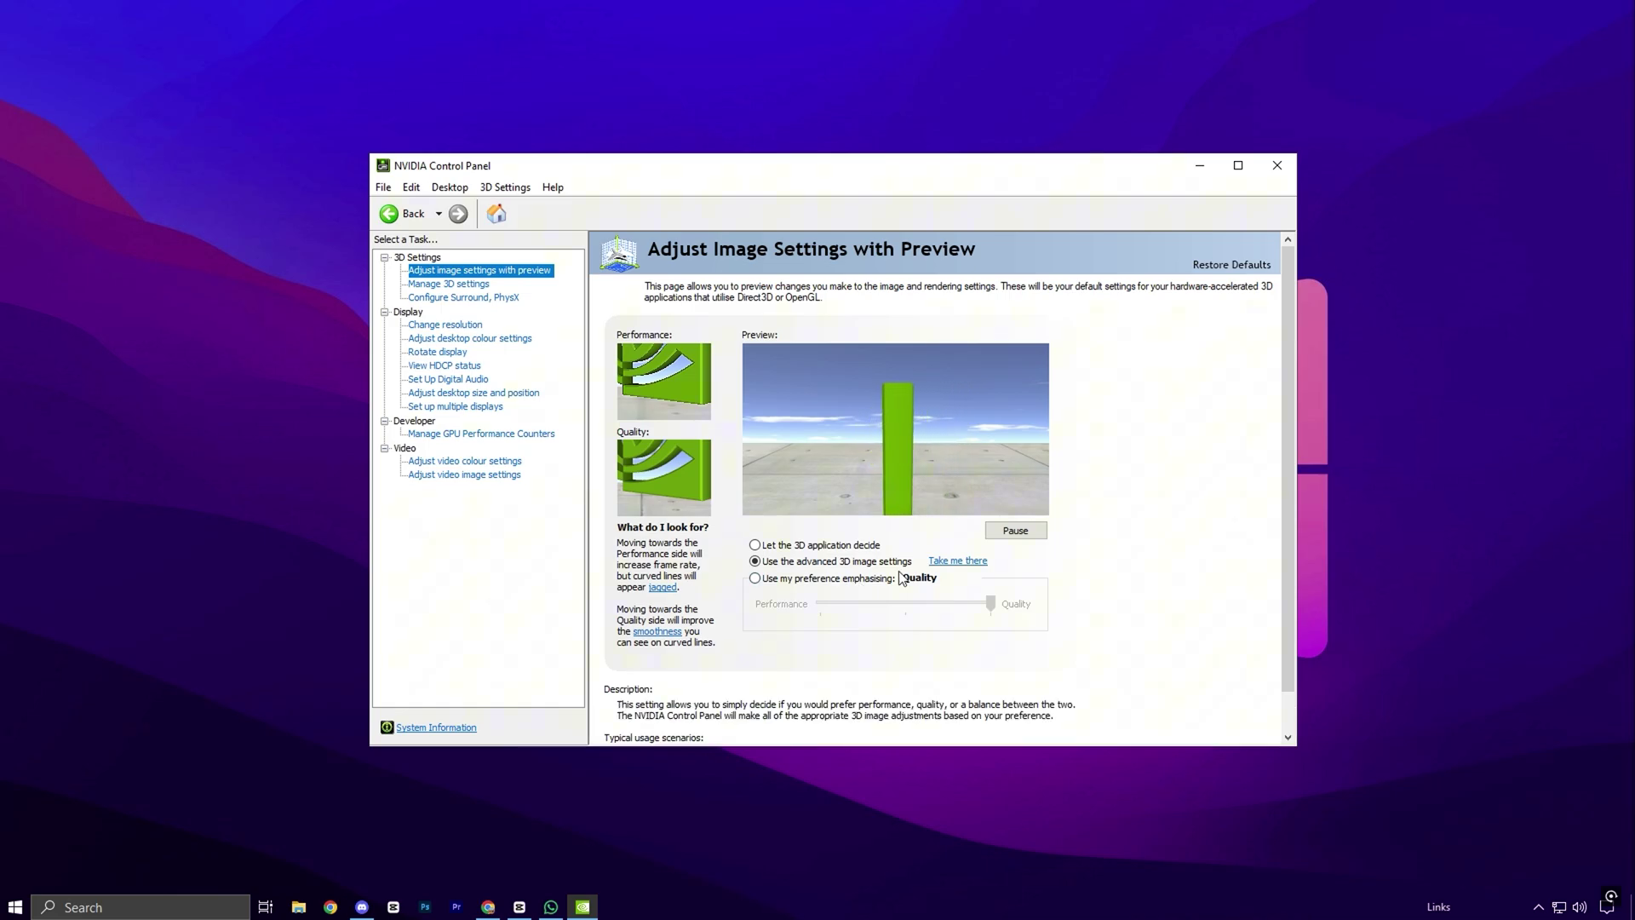
left_click(974, 562)
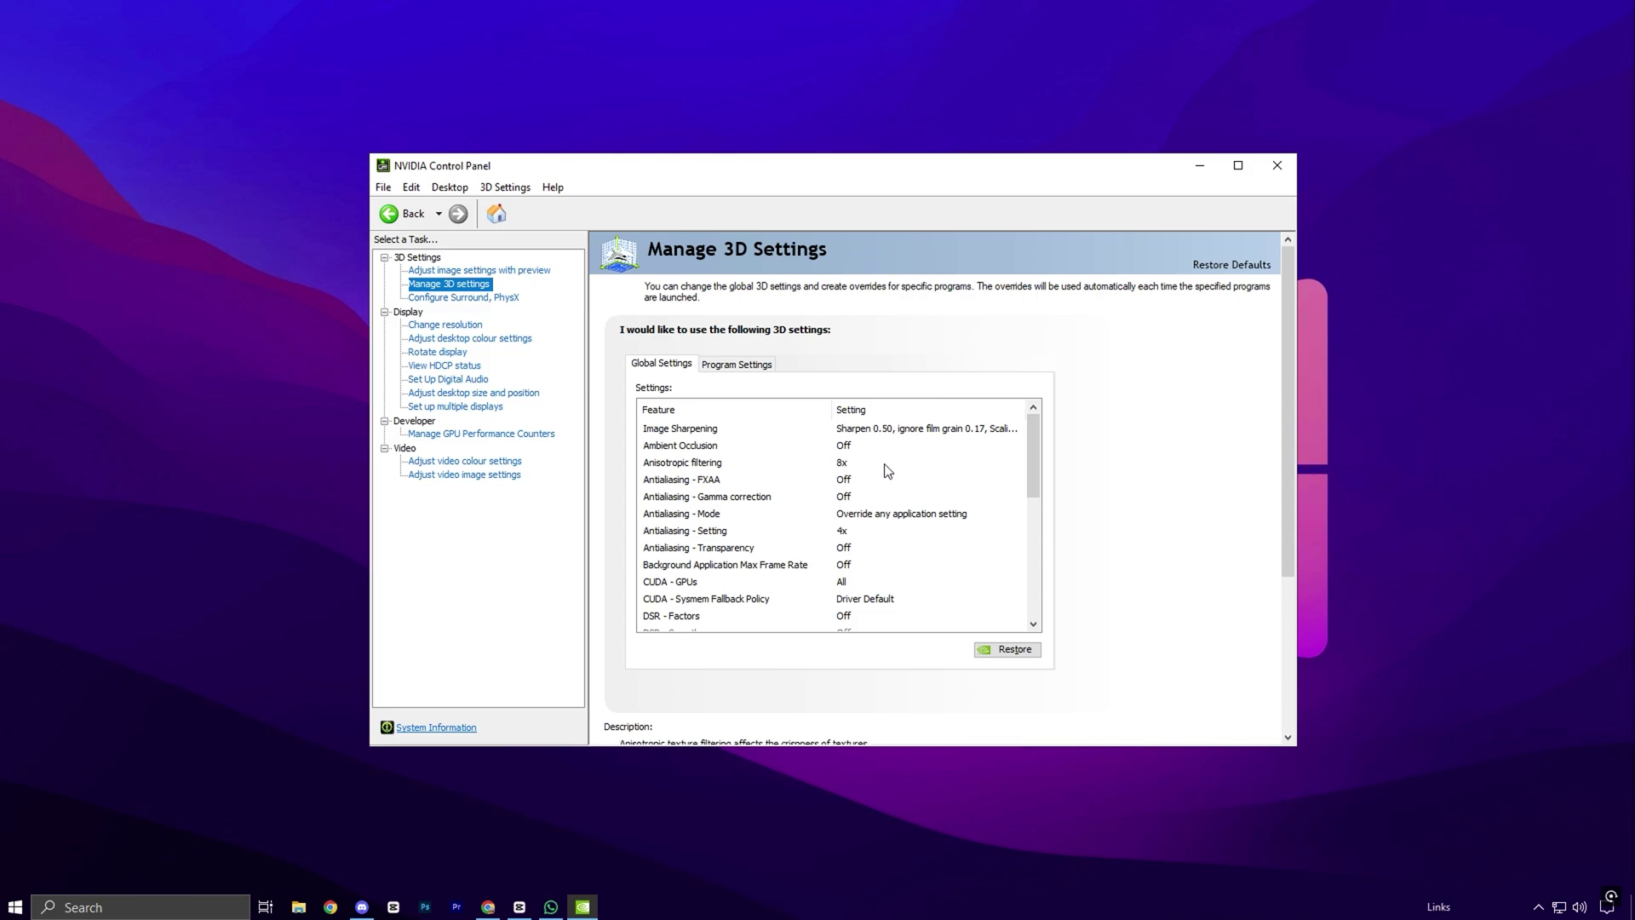
left_click(750, 448)
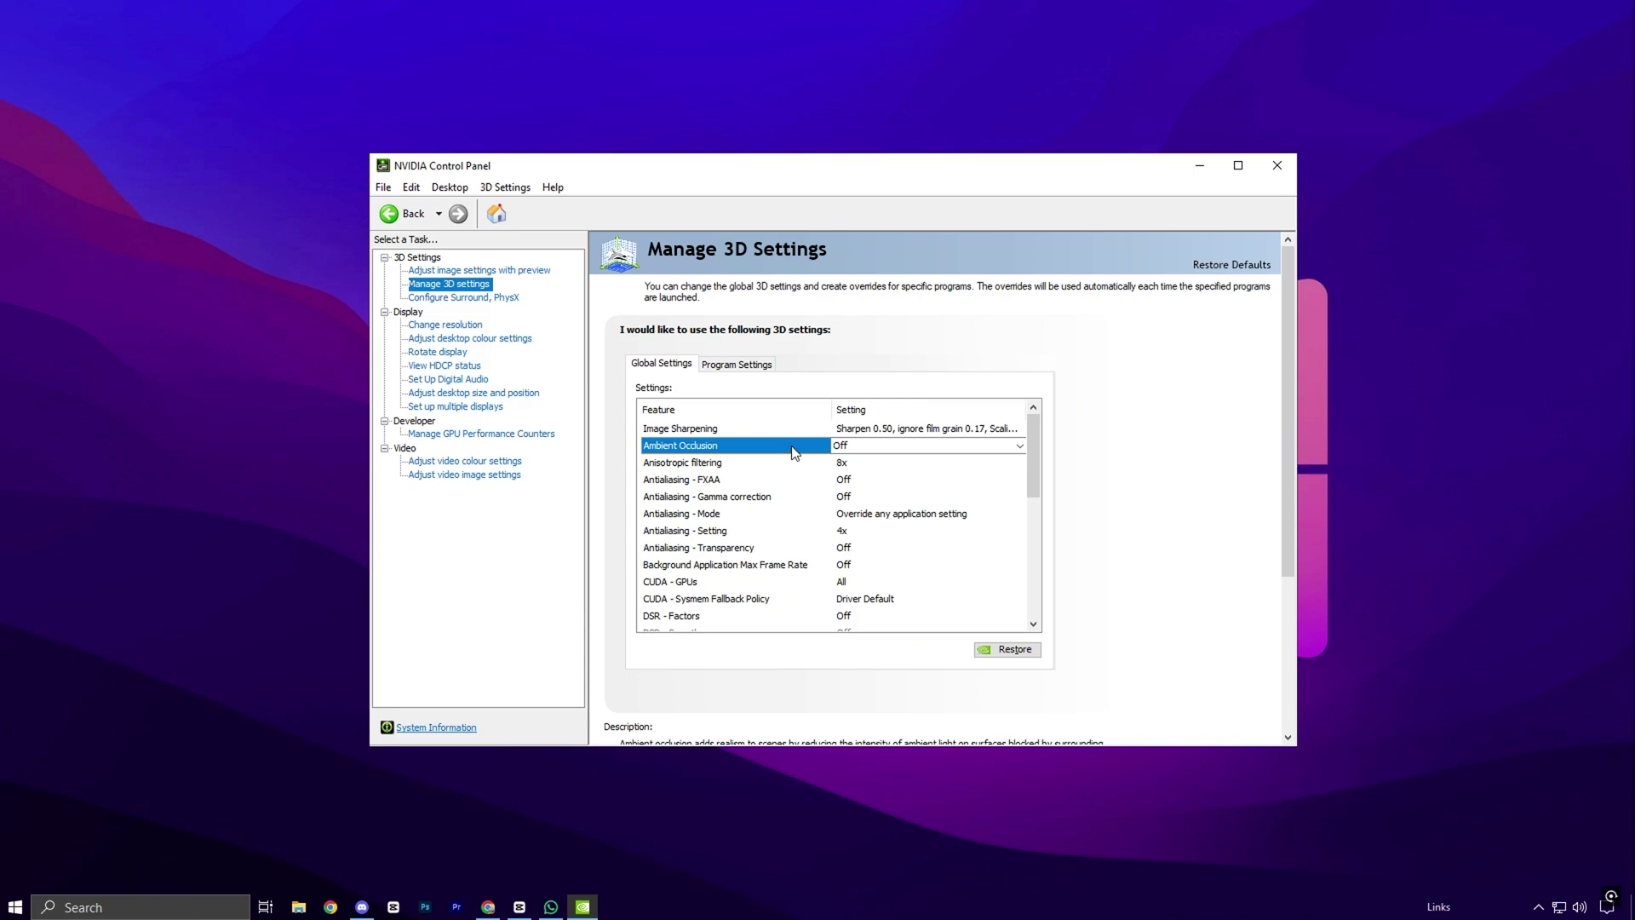
left_click(749, 466)
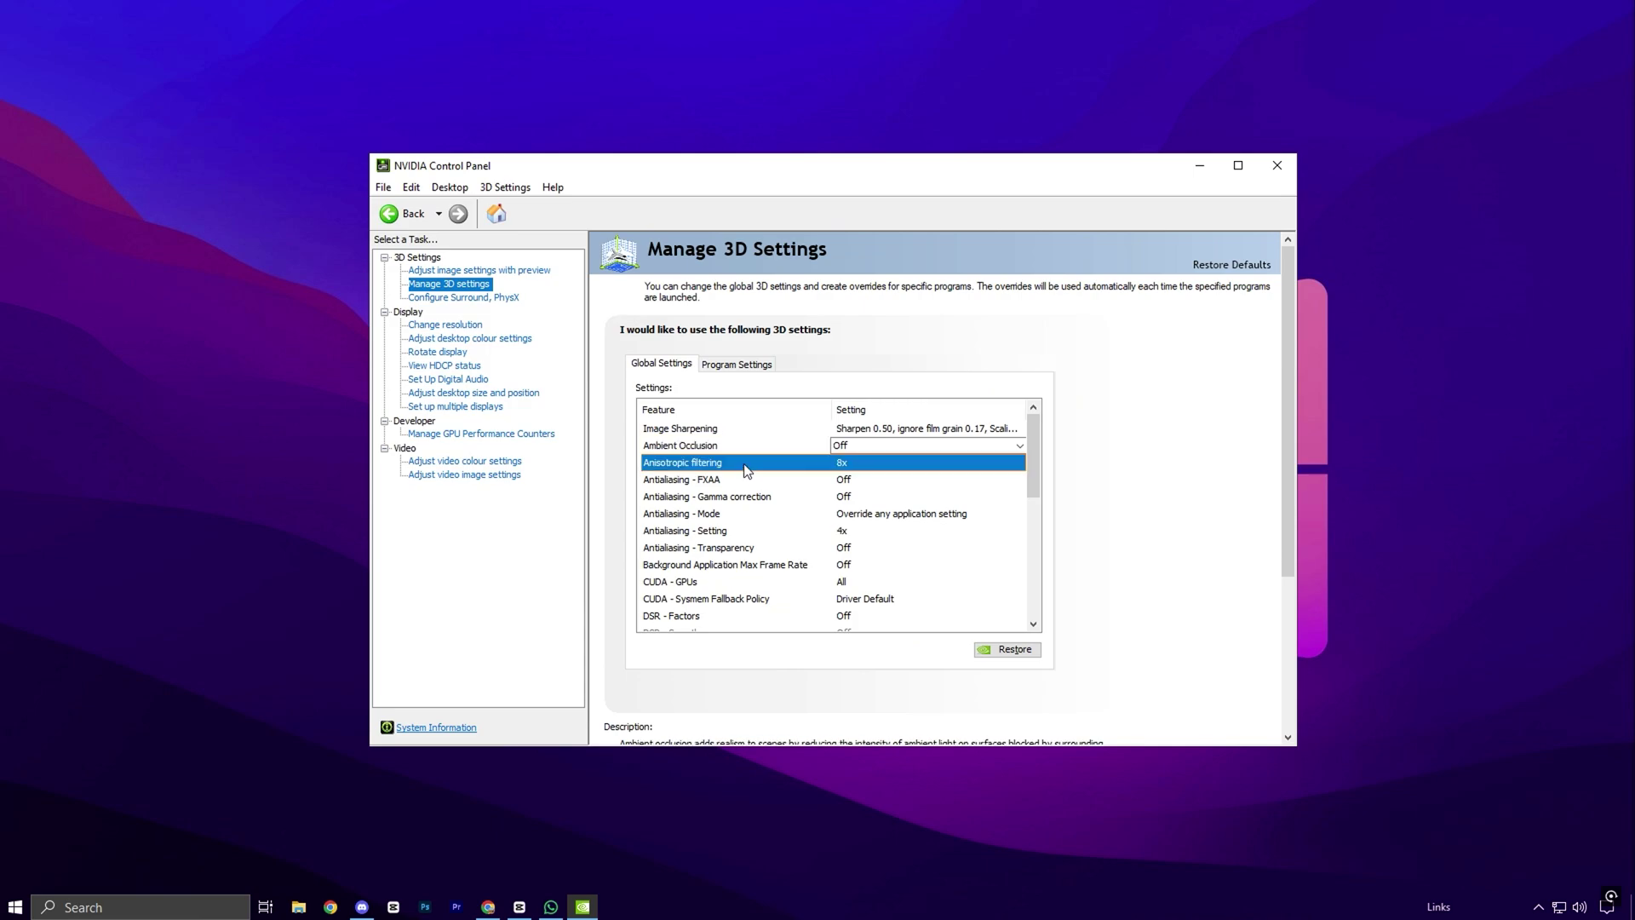
left_click(747, 482)
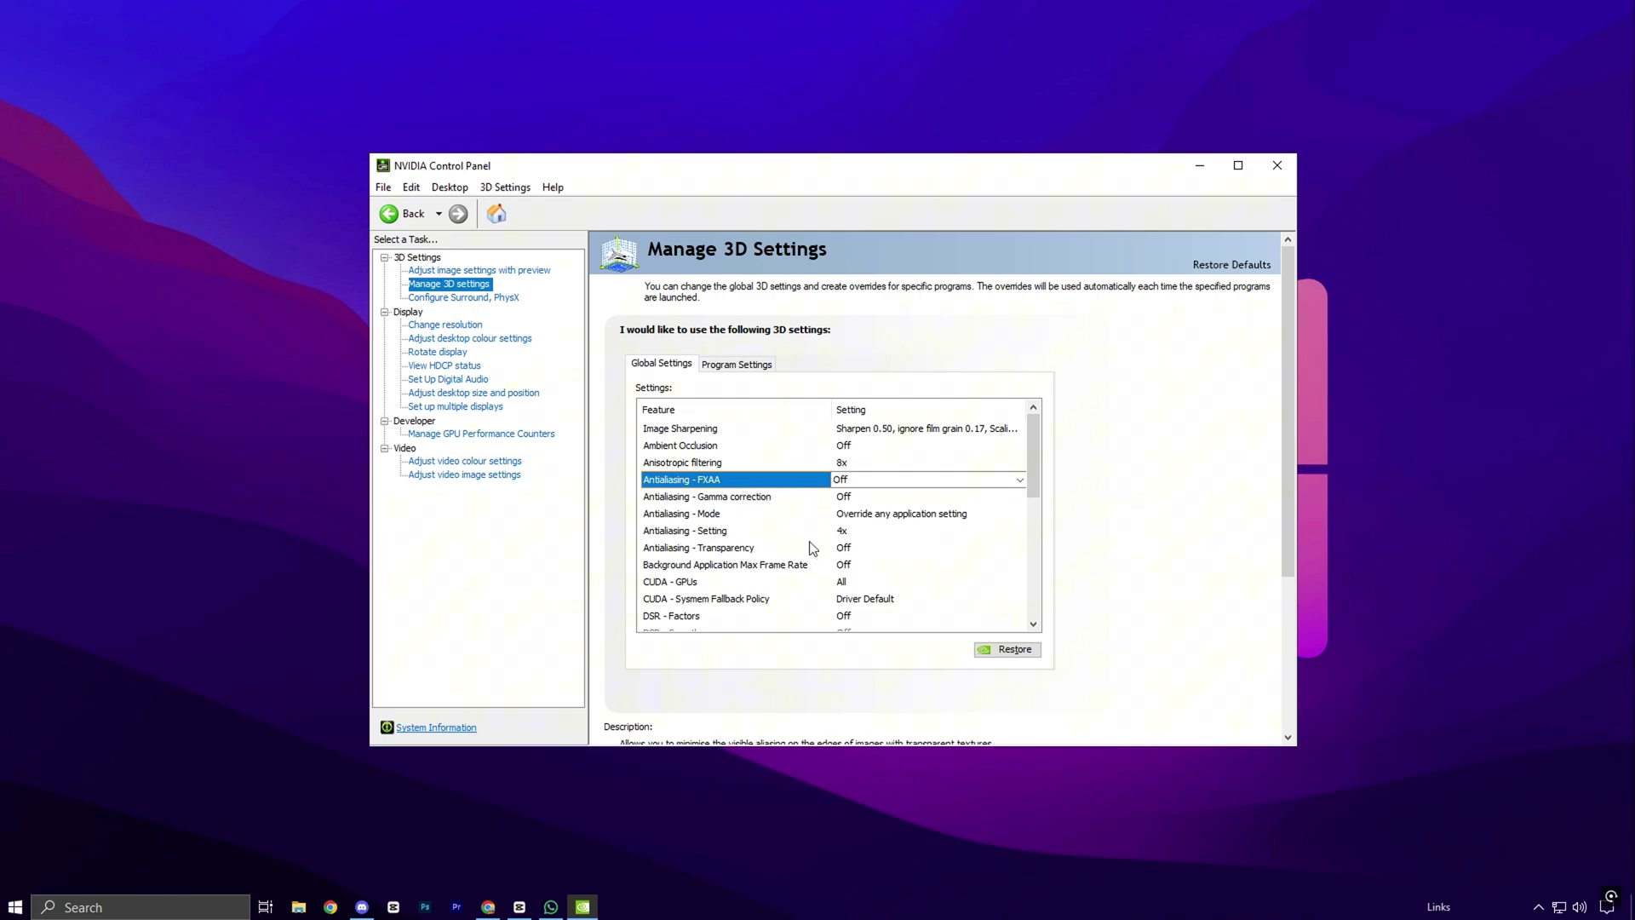
left_click(758, 567)
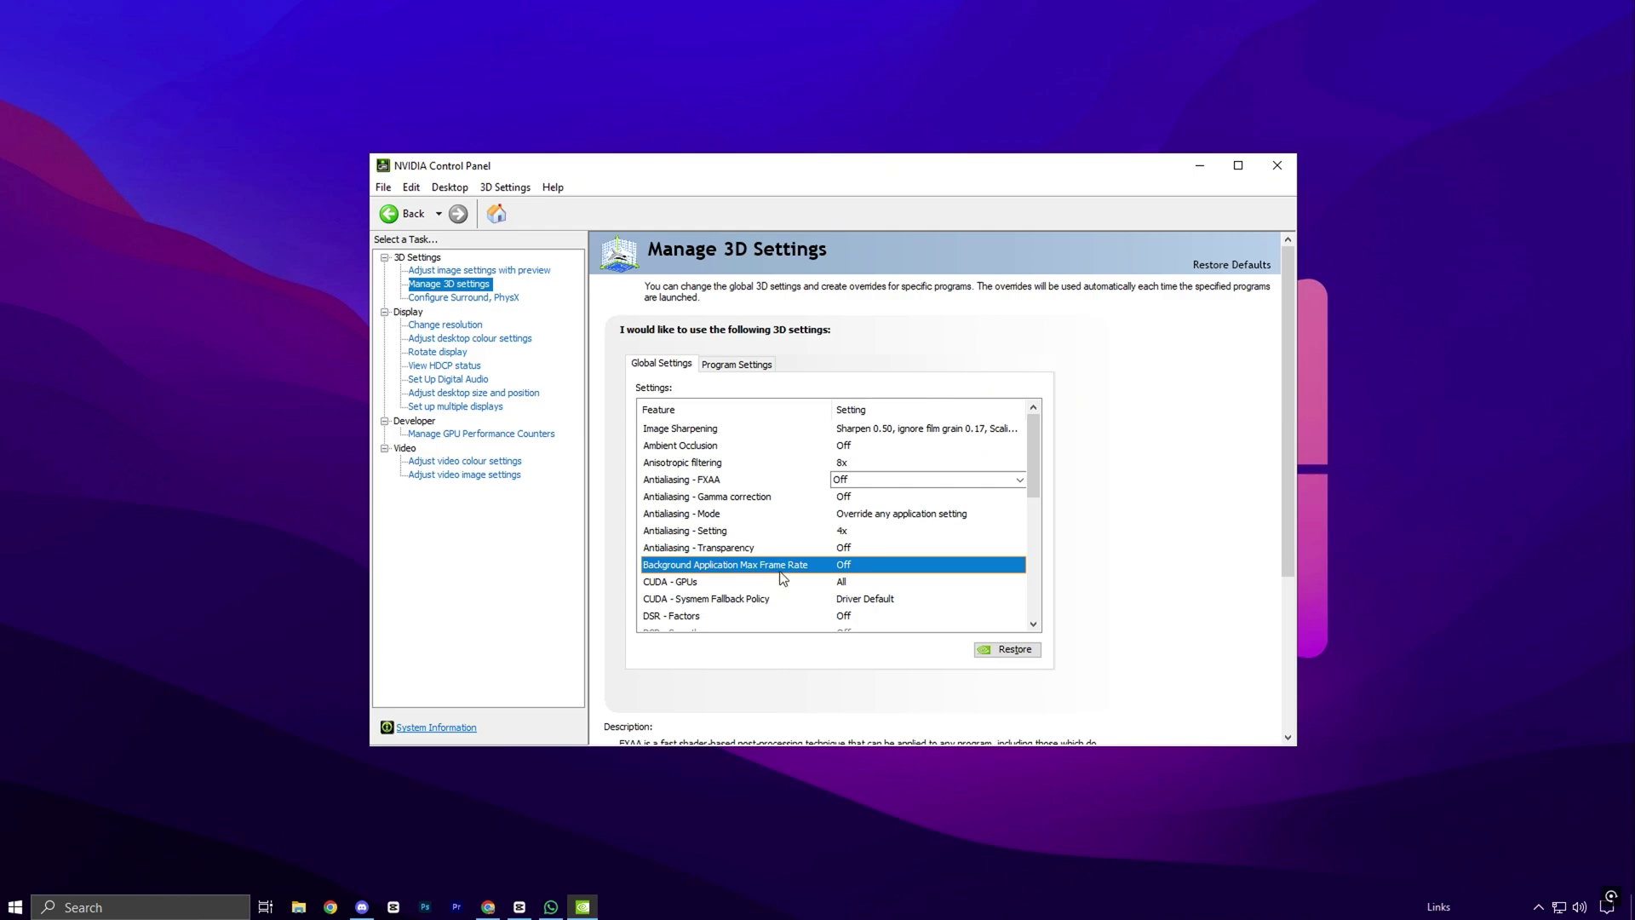
scroll(783, 577, "down", 2)
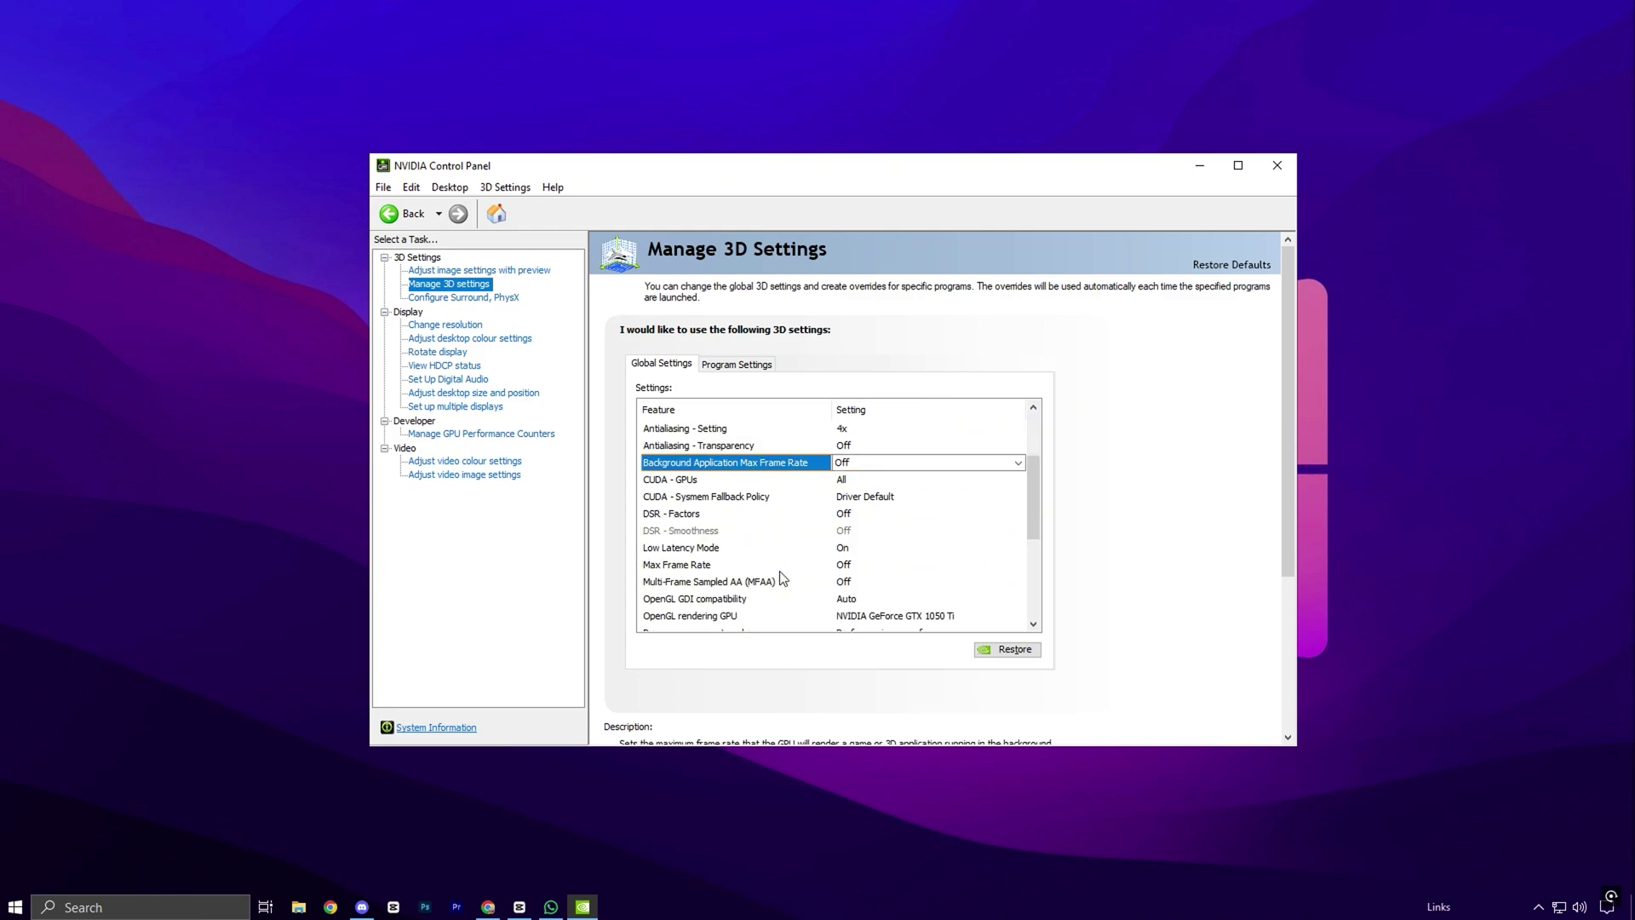
left_click(766, 483)
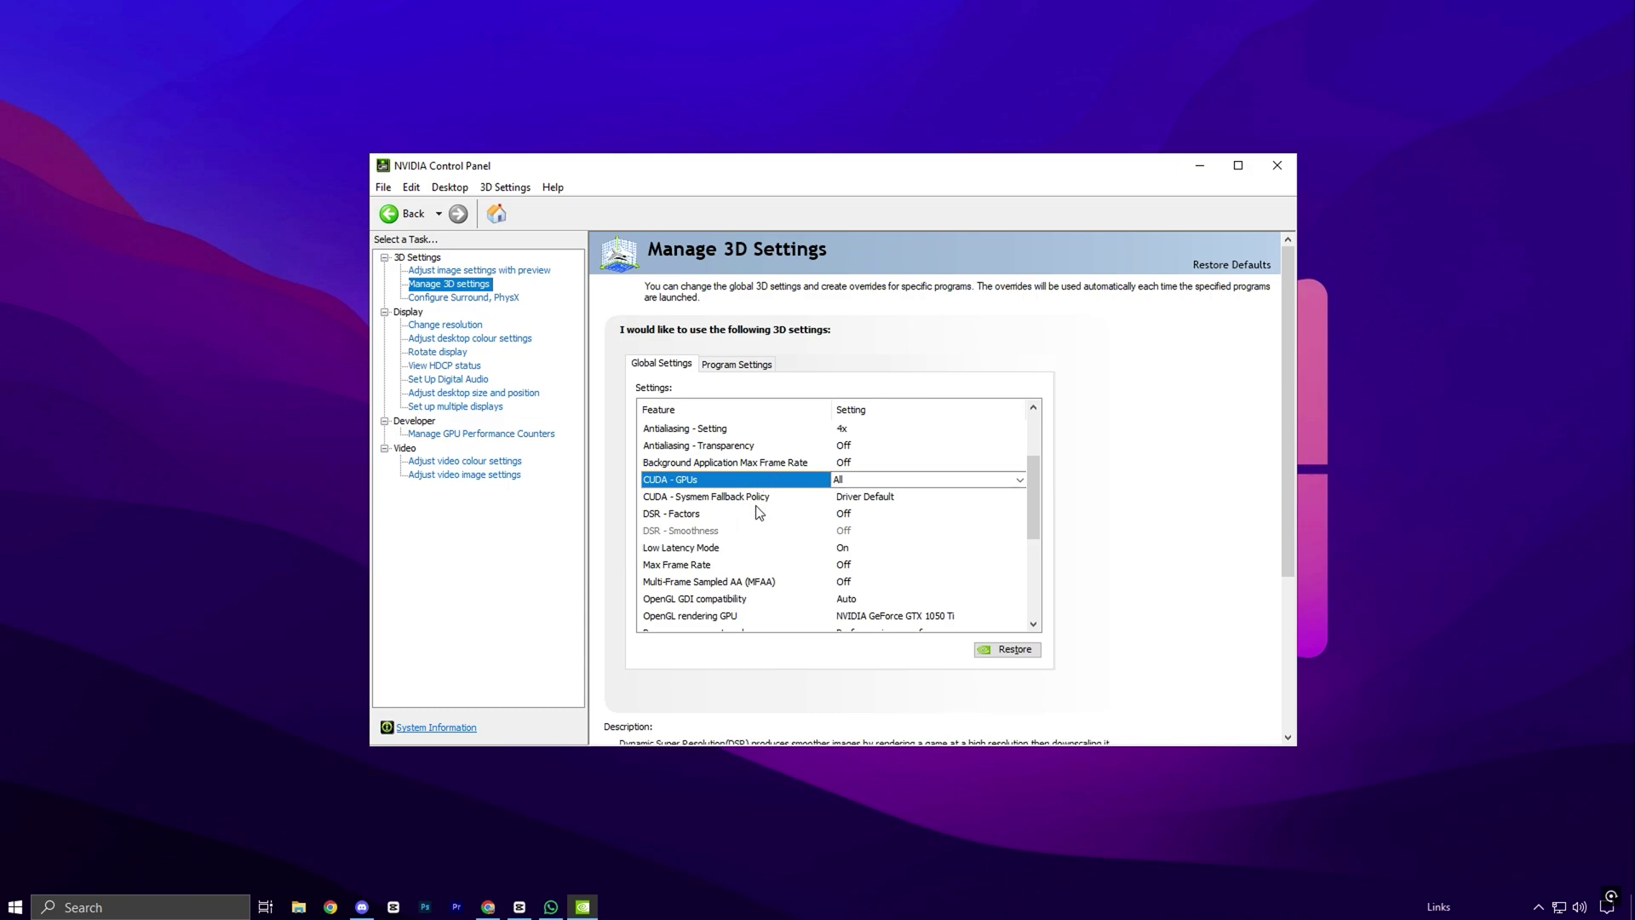
left_click(735, 516)
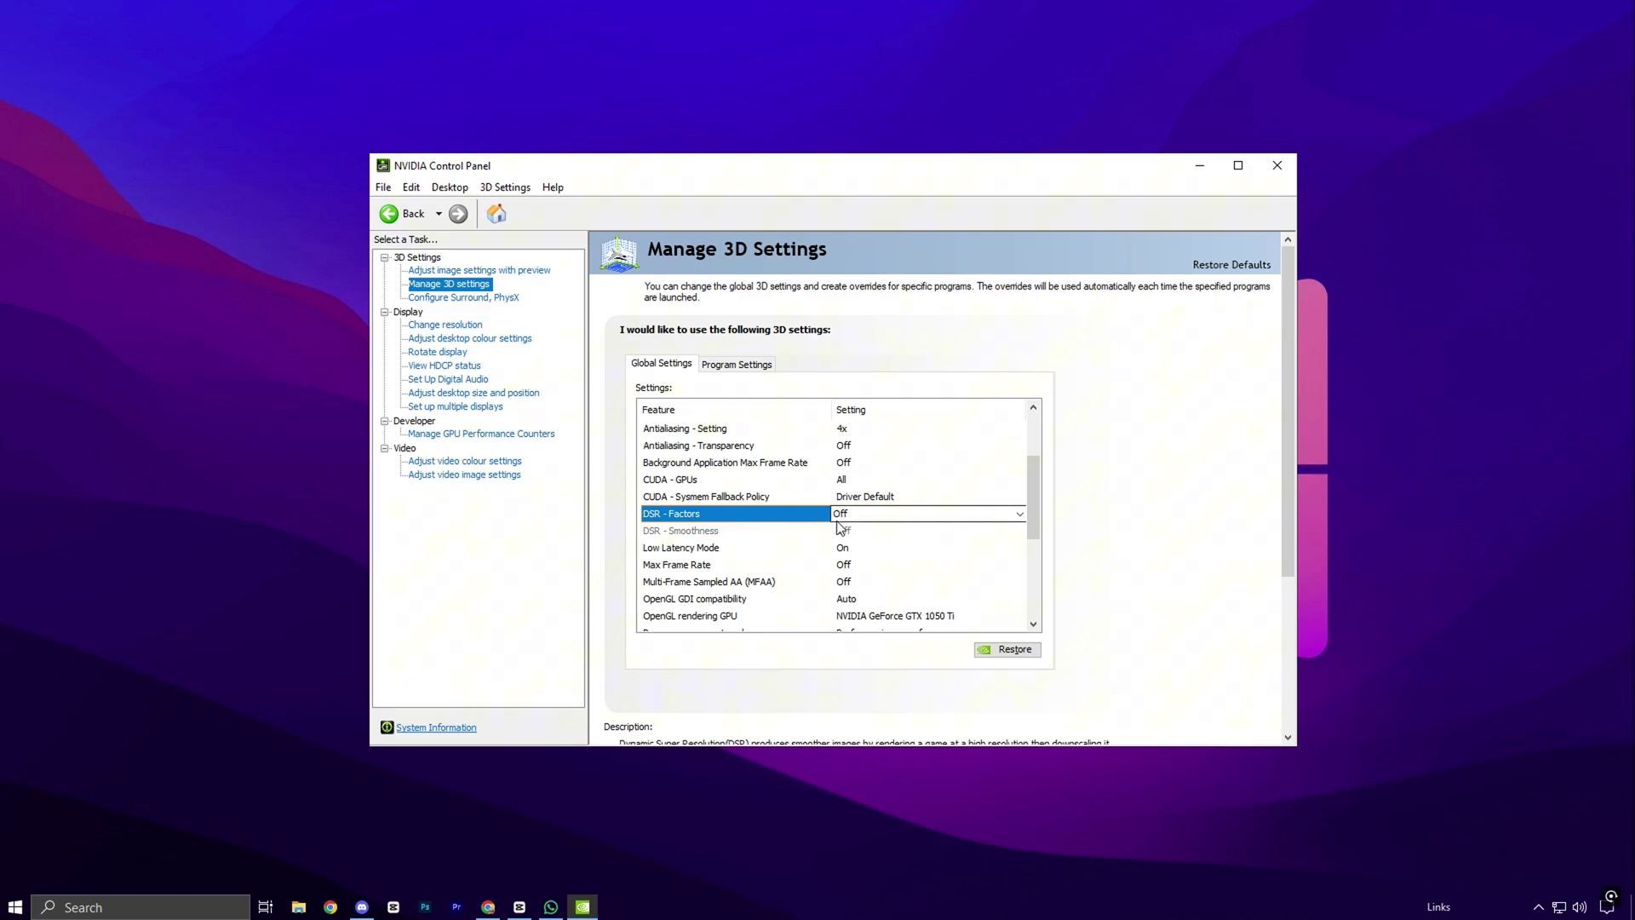
left_click(703, 549)
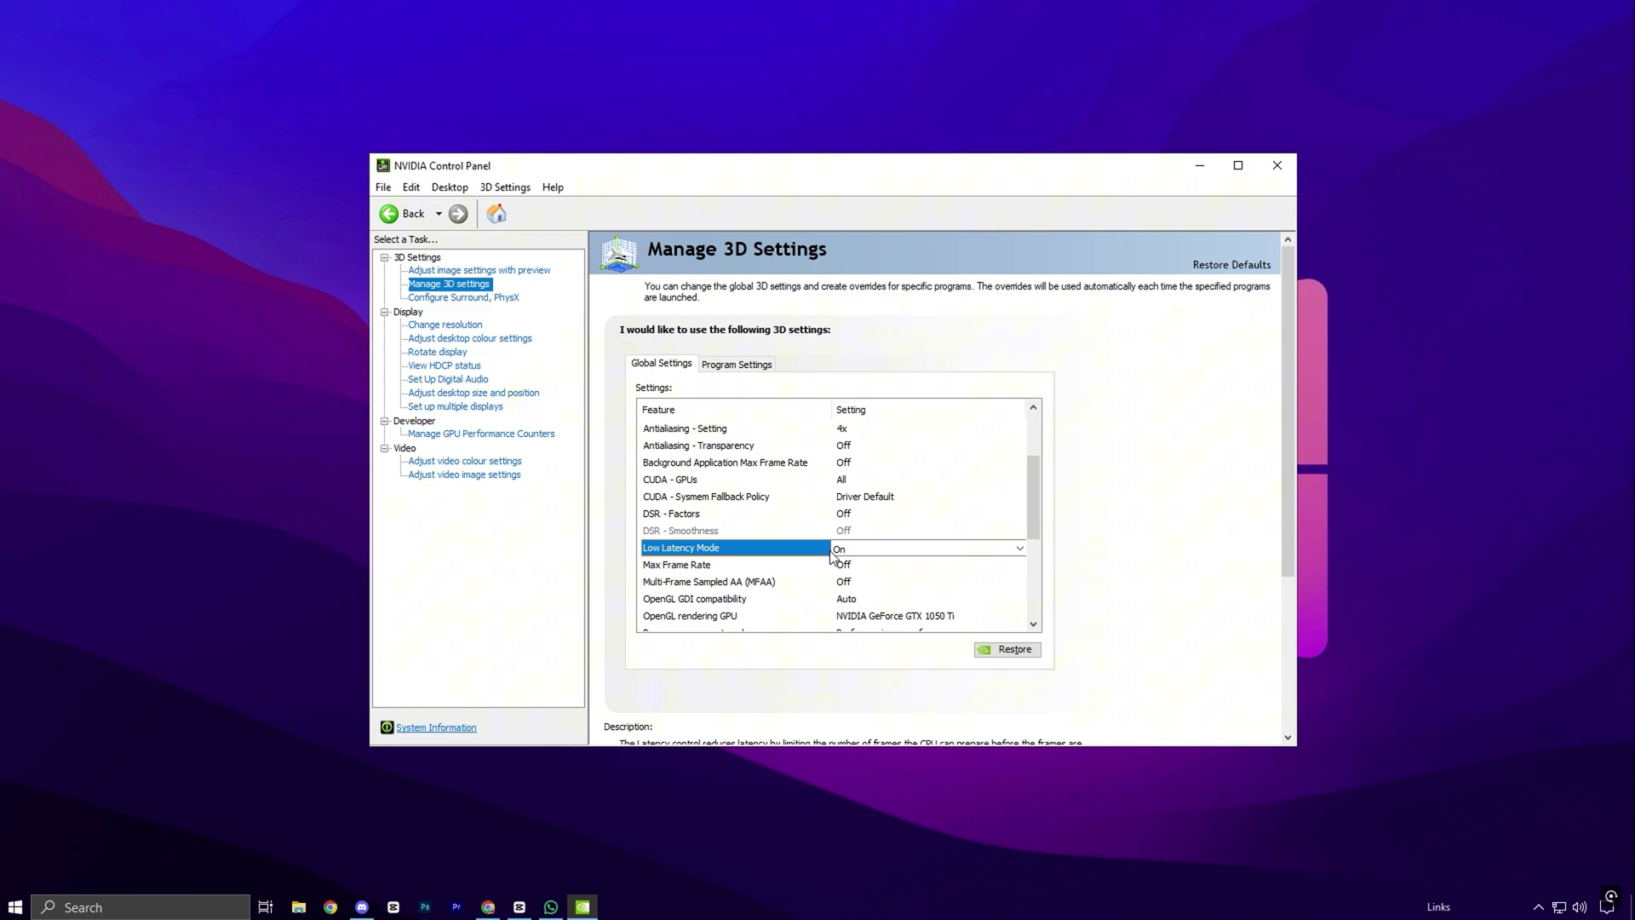
left_click(843, 552)
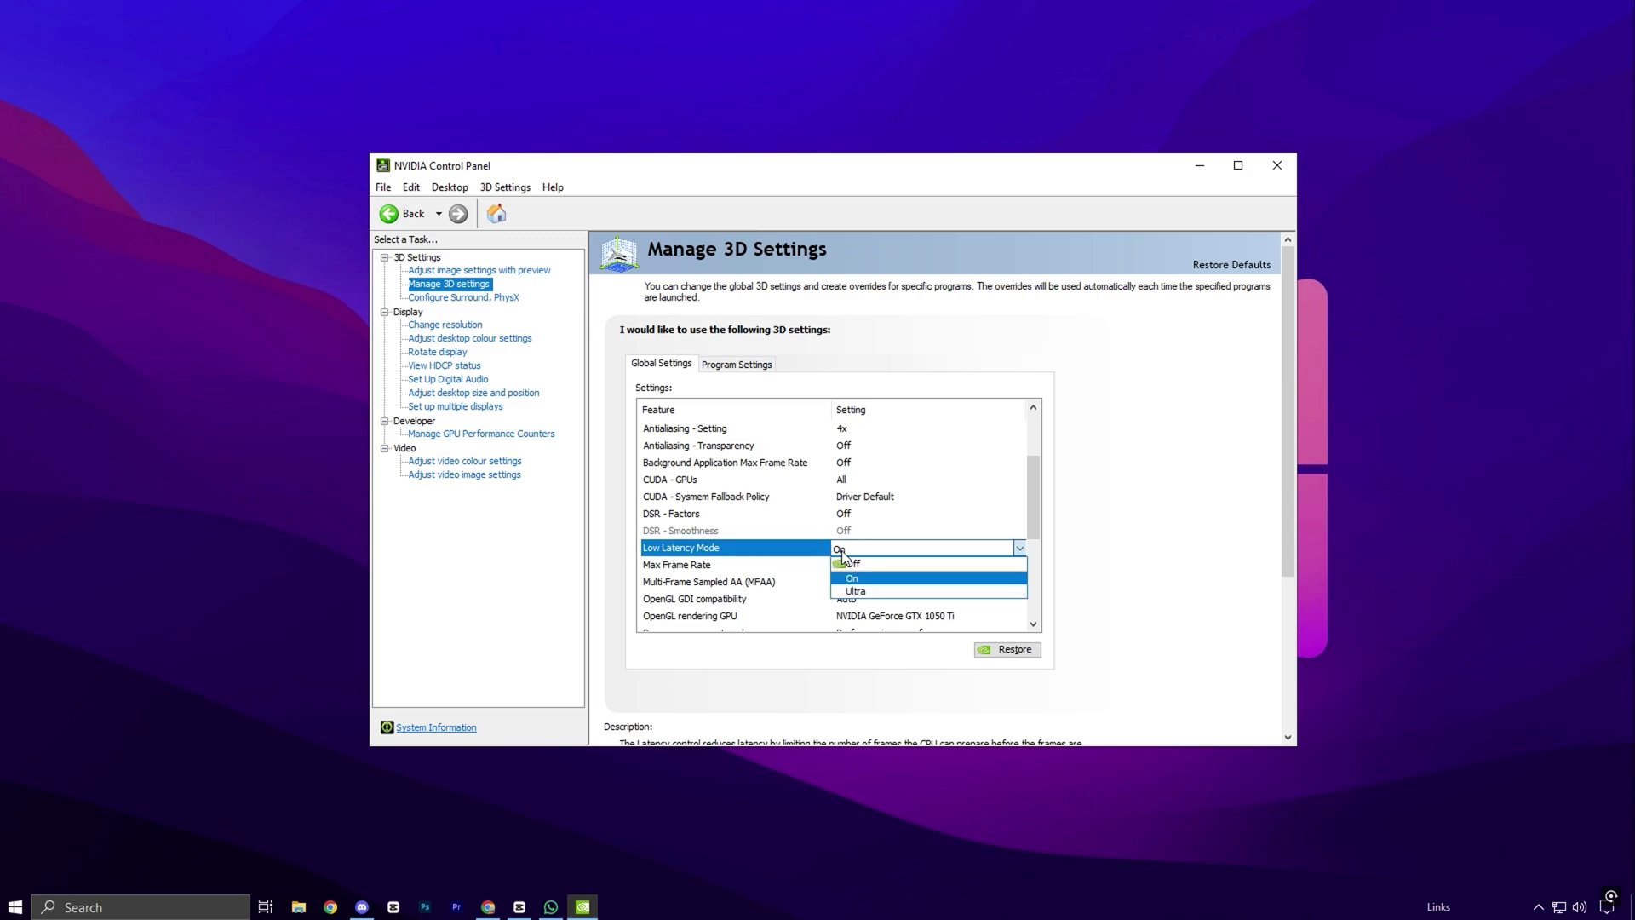
left_click(841, 552)
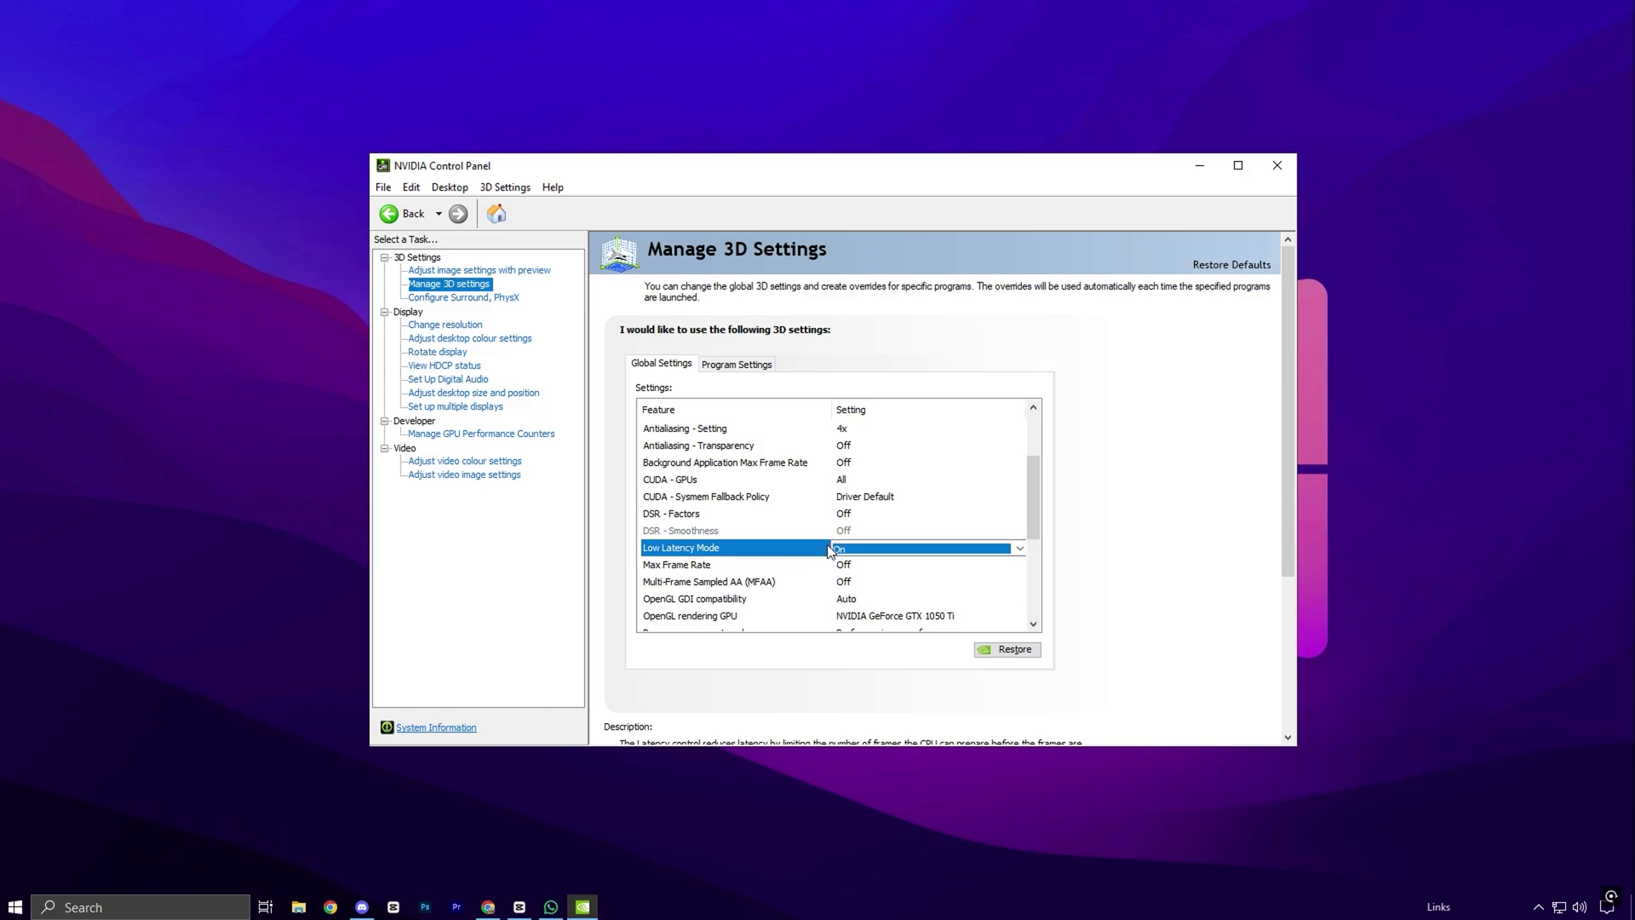
left_click(698, 566)
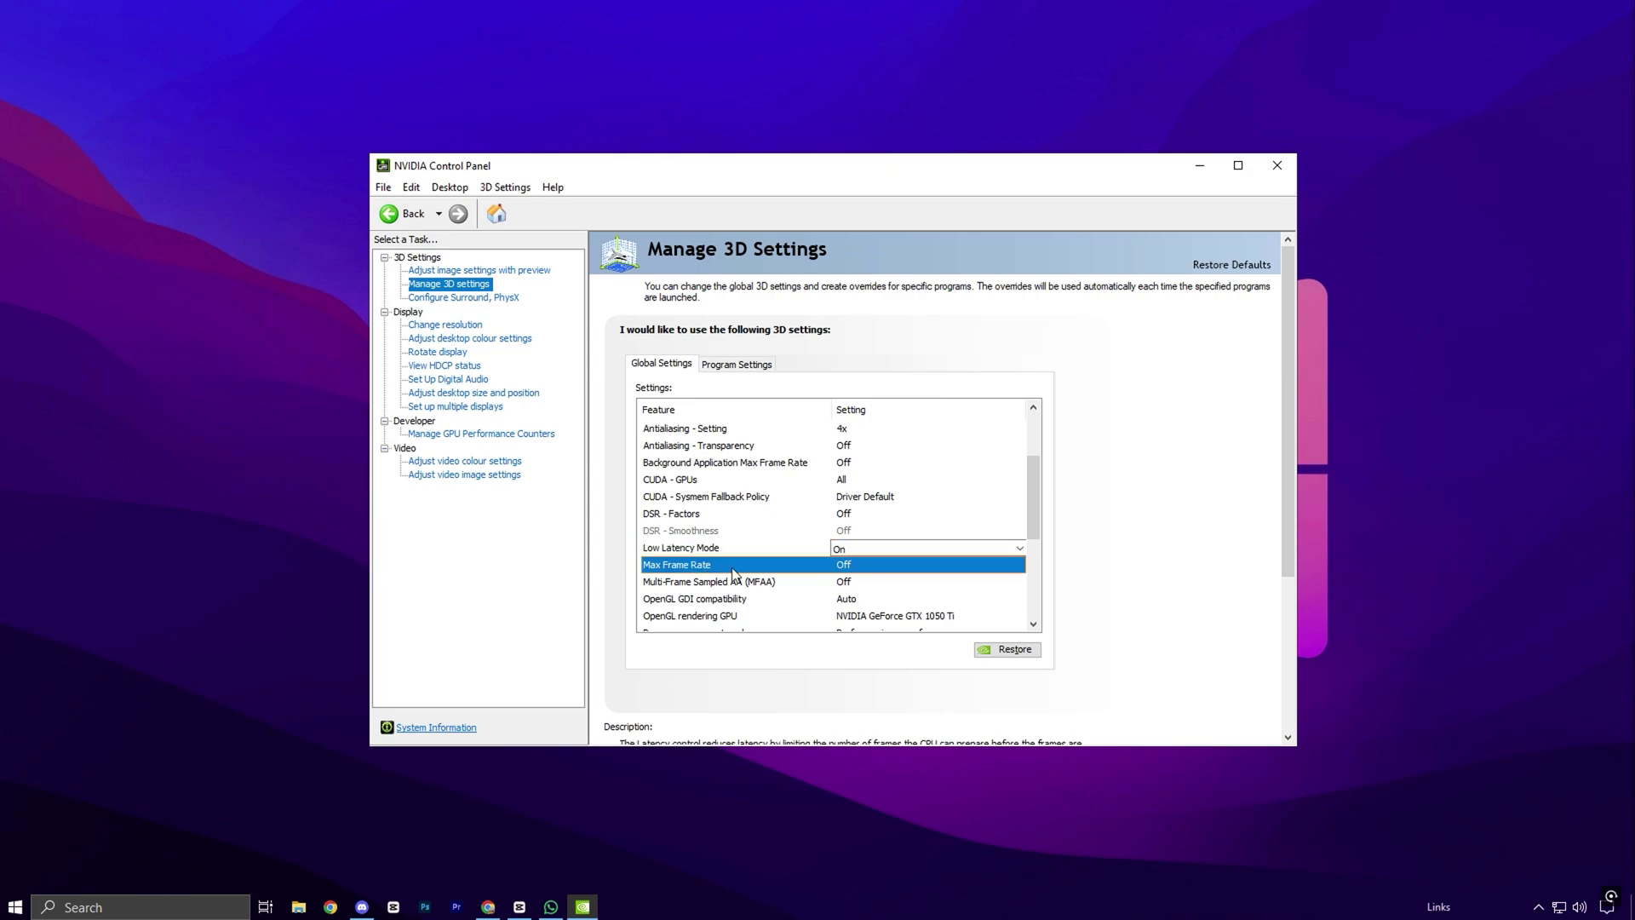
left_click(879, 568)
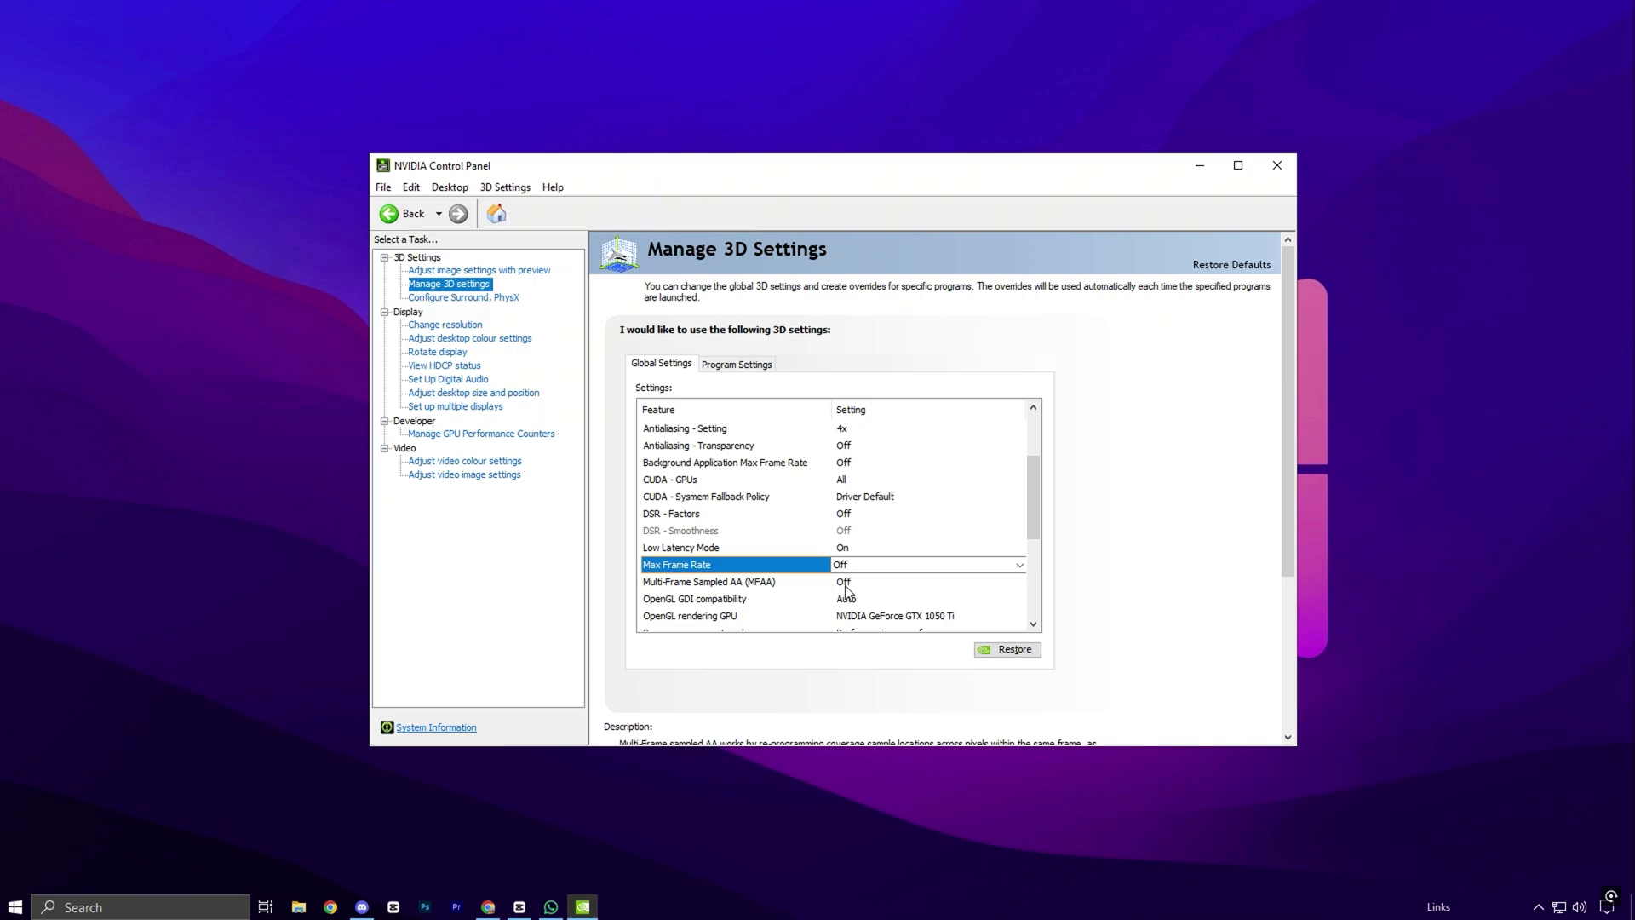
scroll(831, 587, "down", 2)
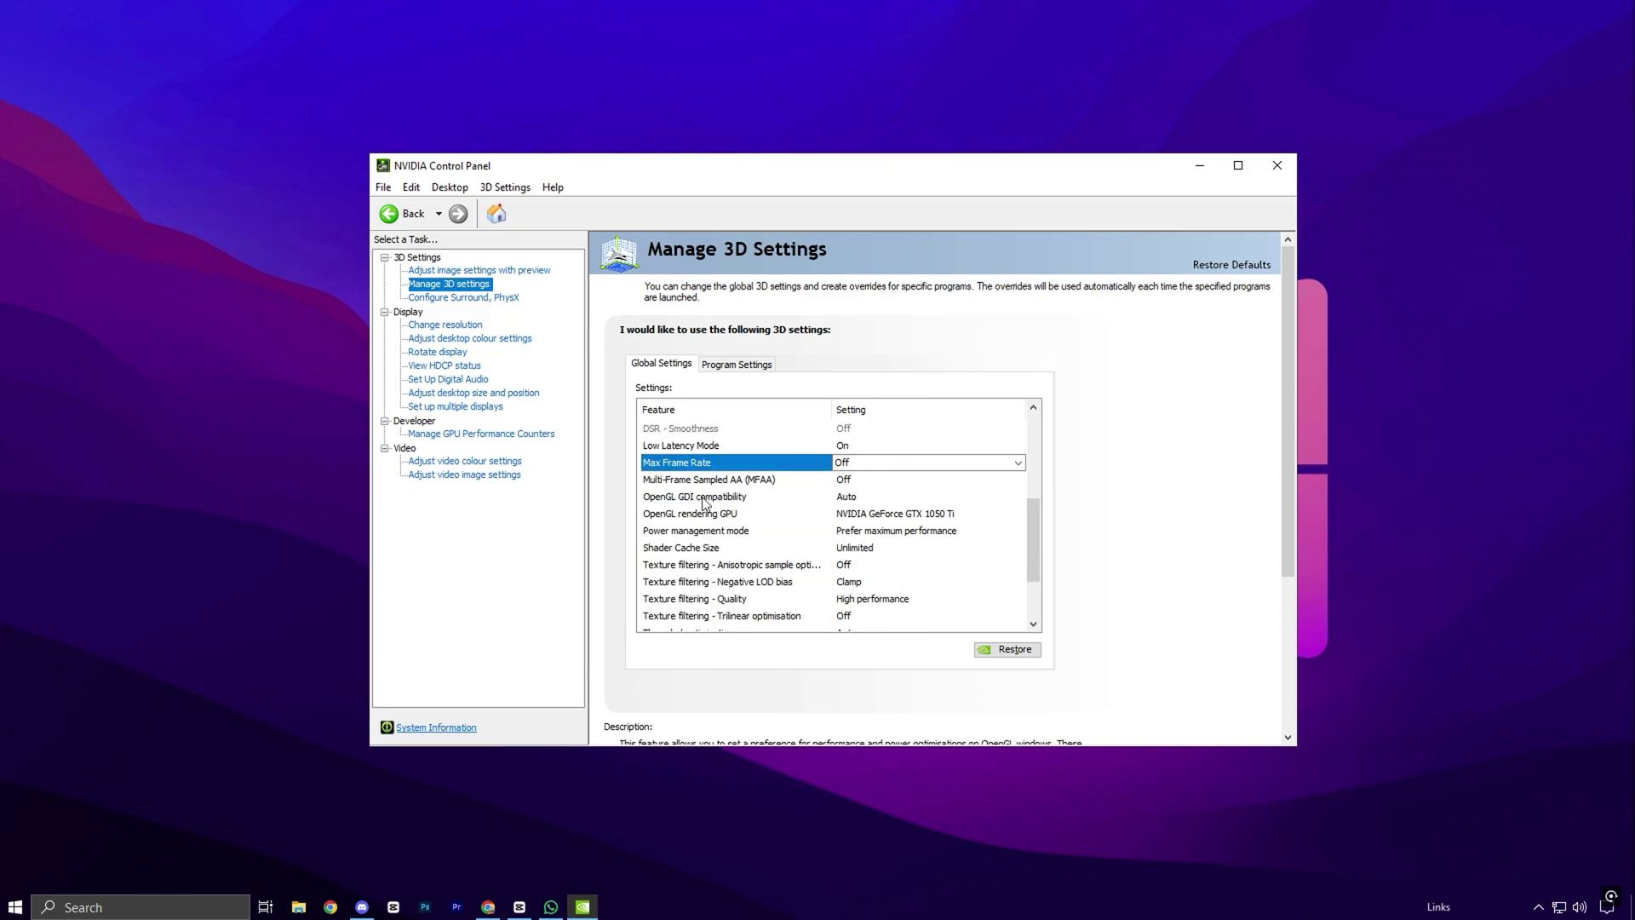
left_click(726, 503)
left_click(852, 502)
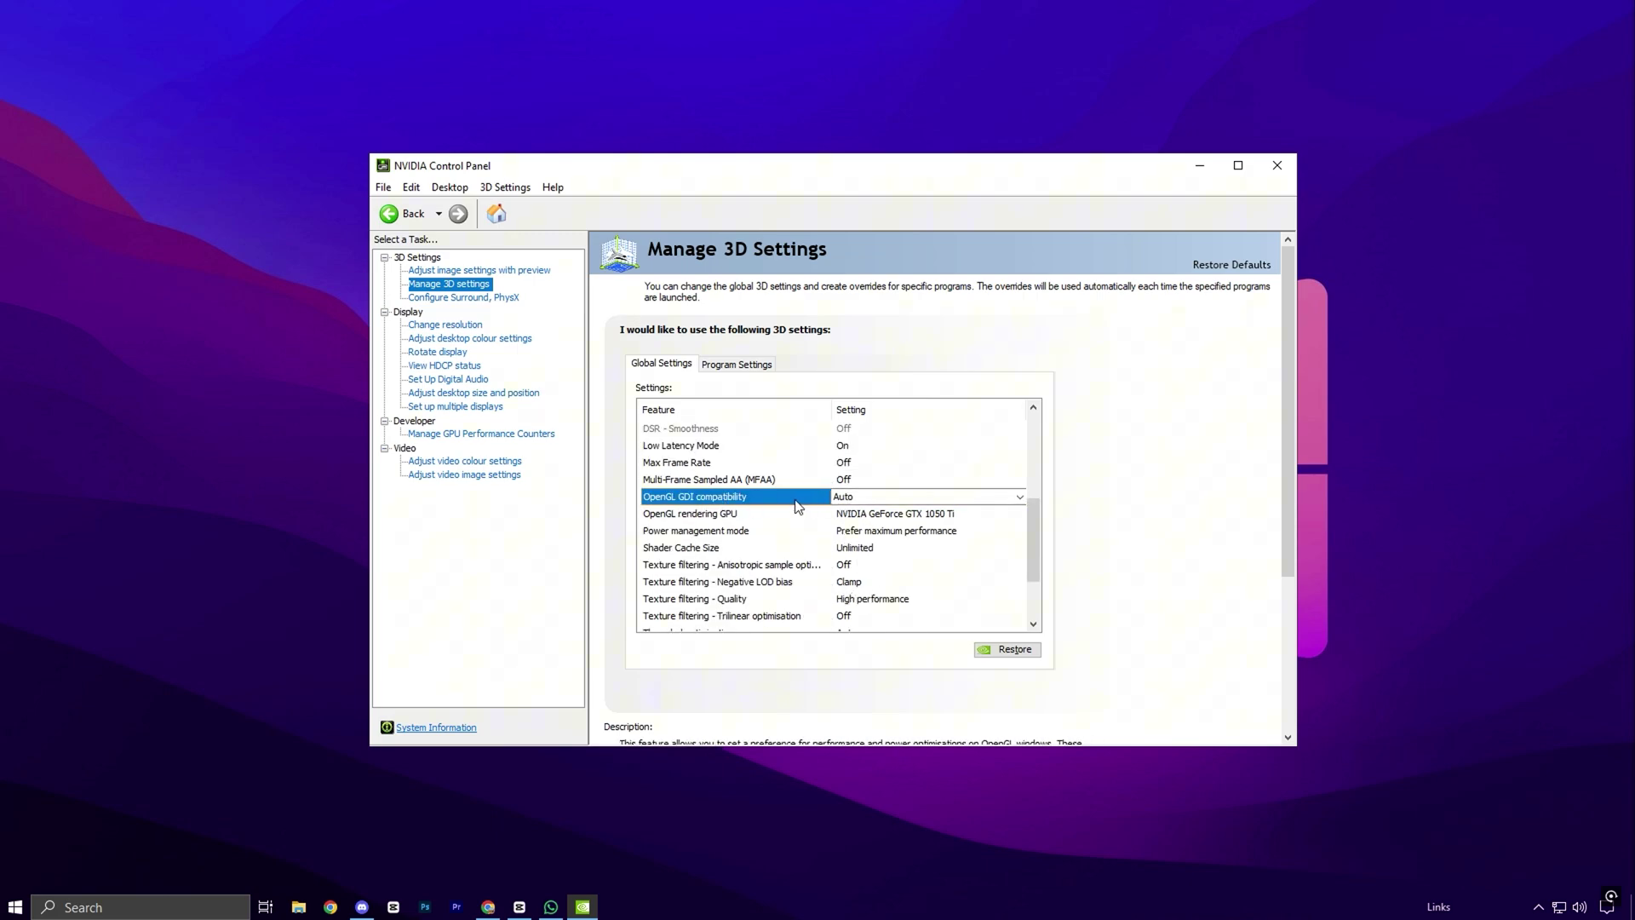
left_click(668, 516)
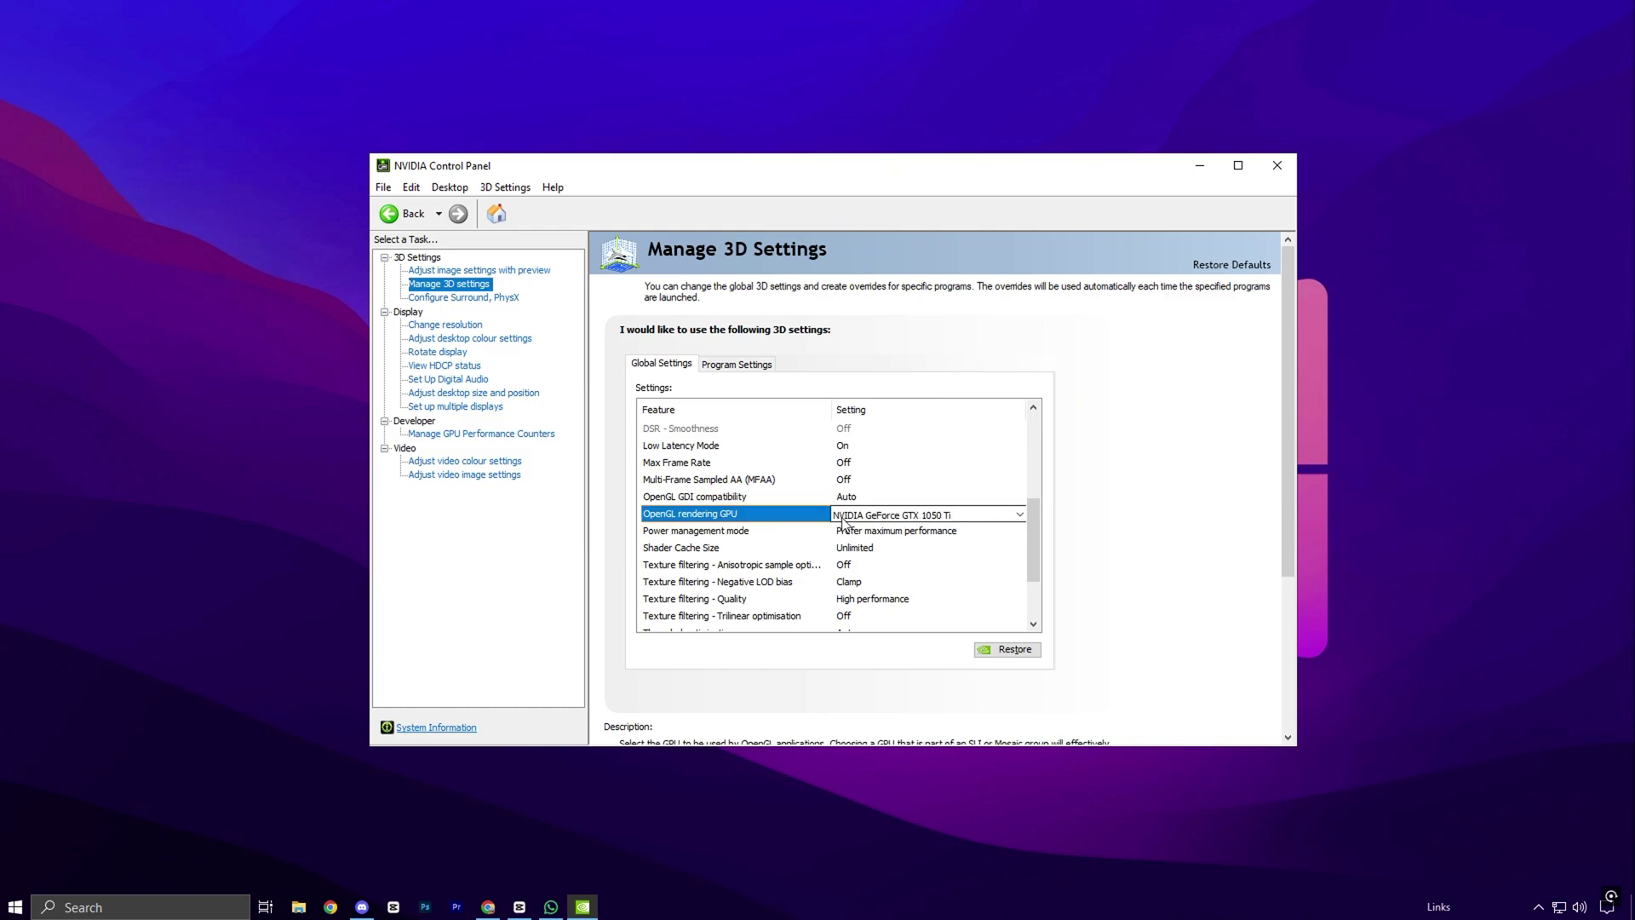
left_click(668, 533)
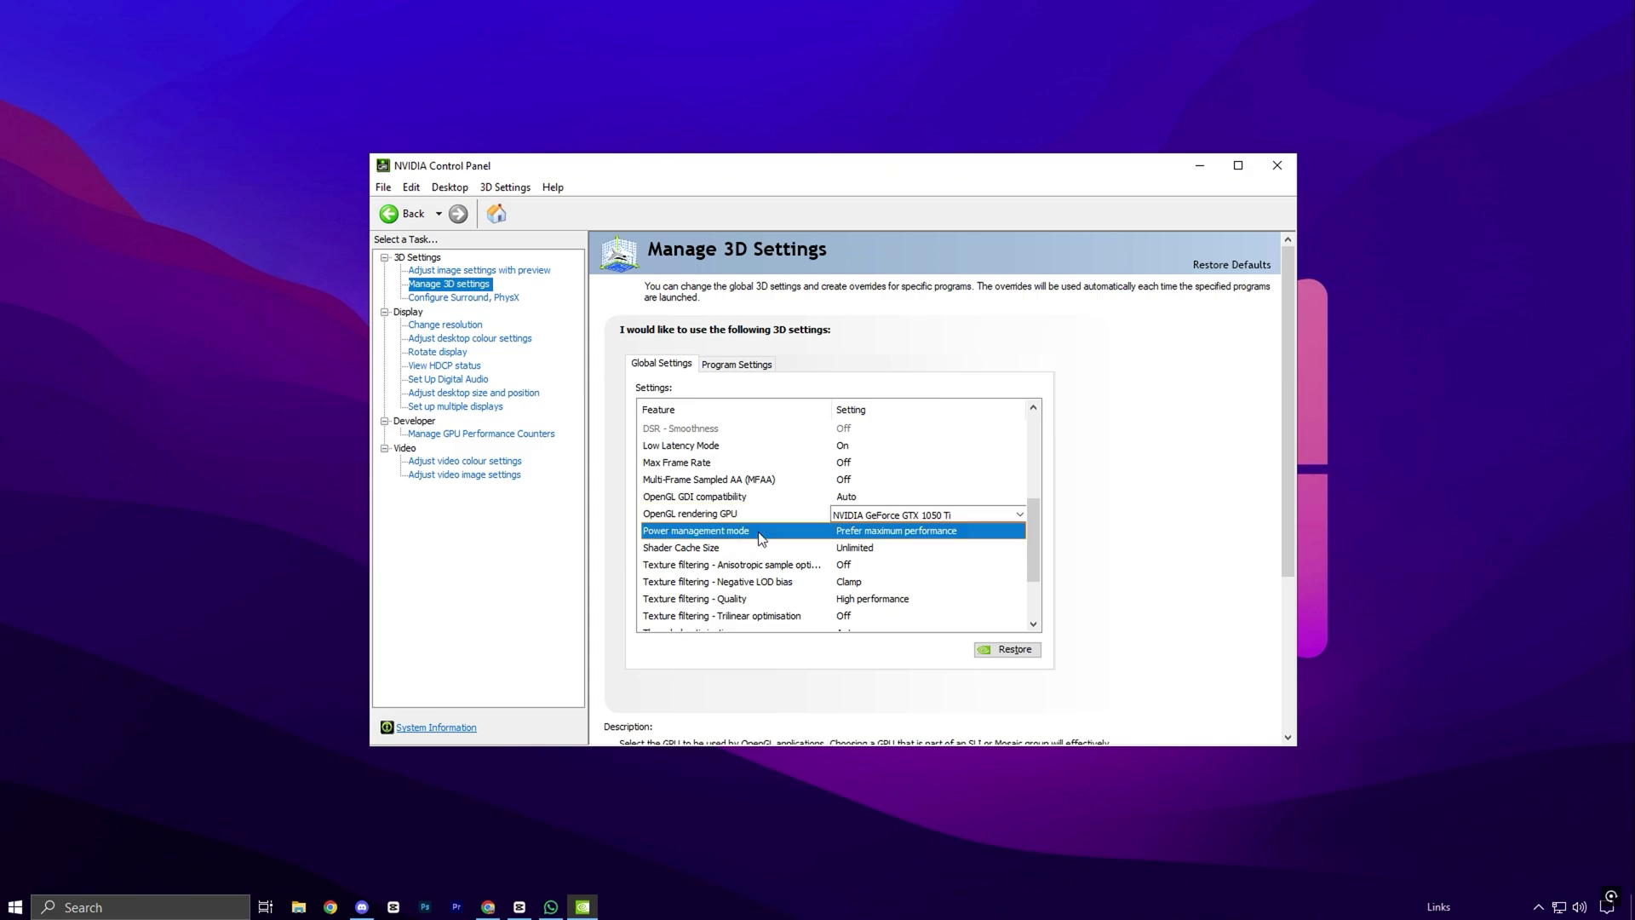
left_click(850, 532)
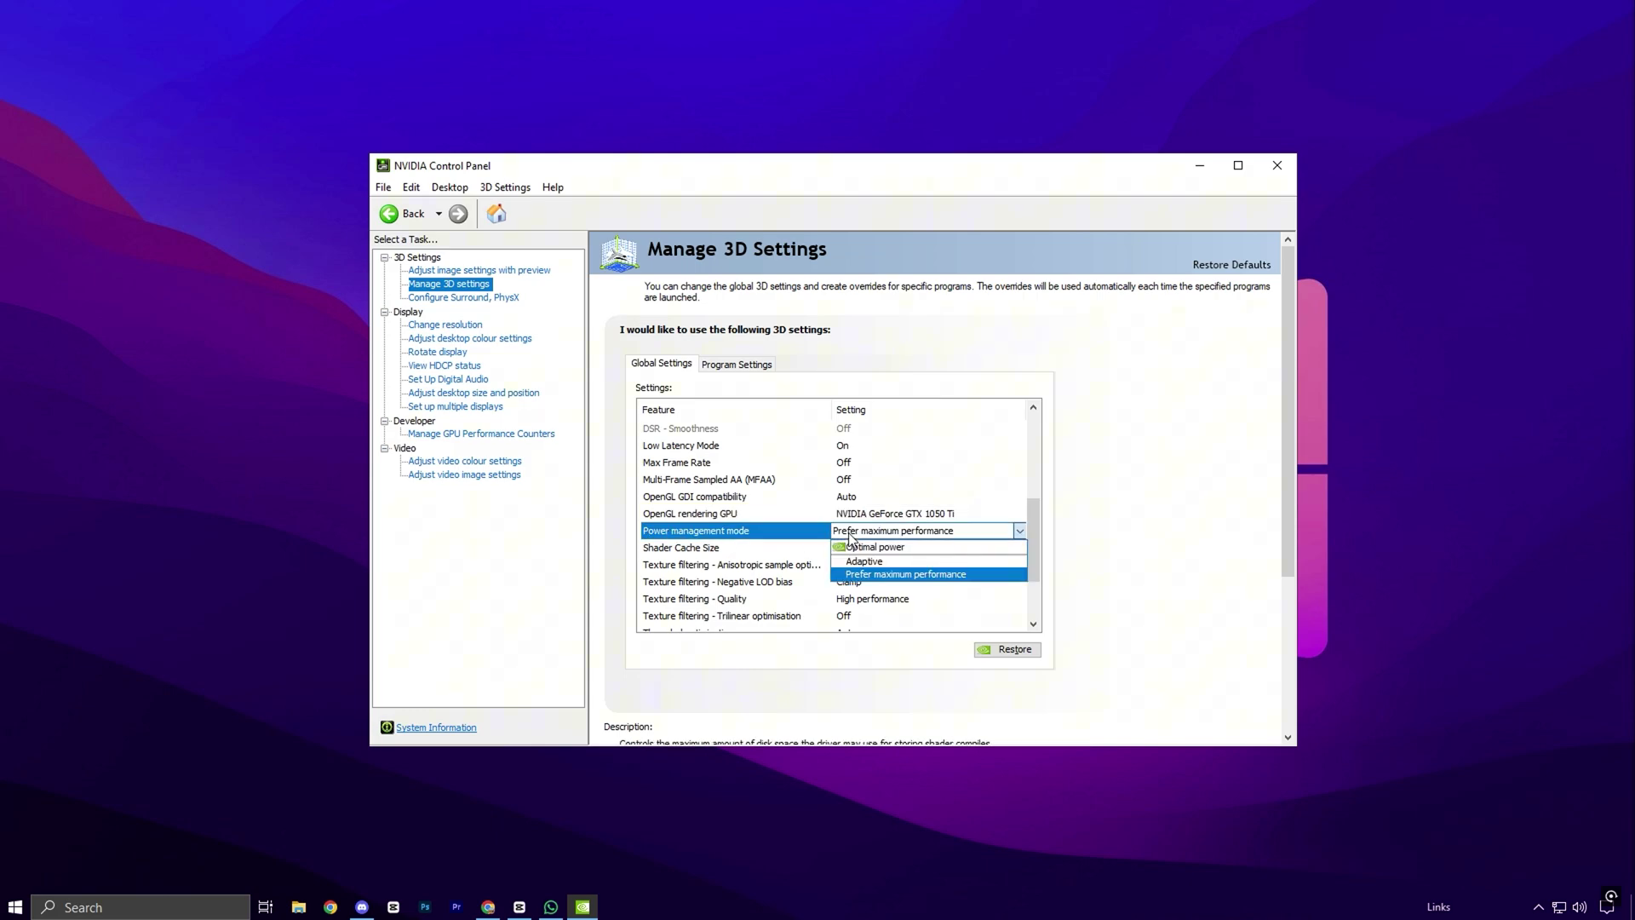
left_click(850, 535)
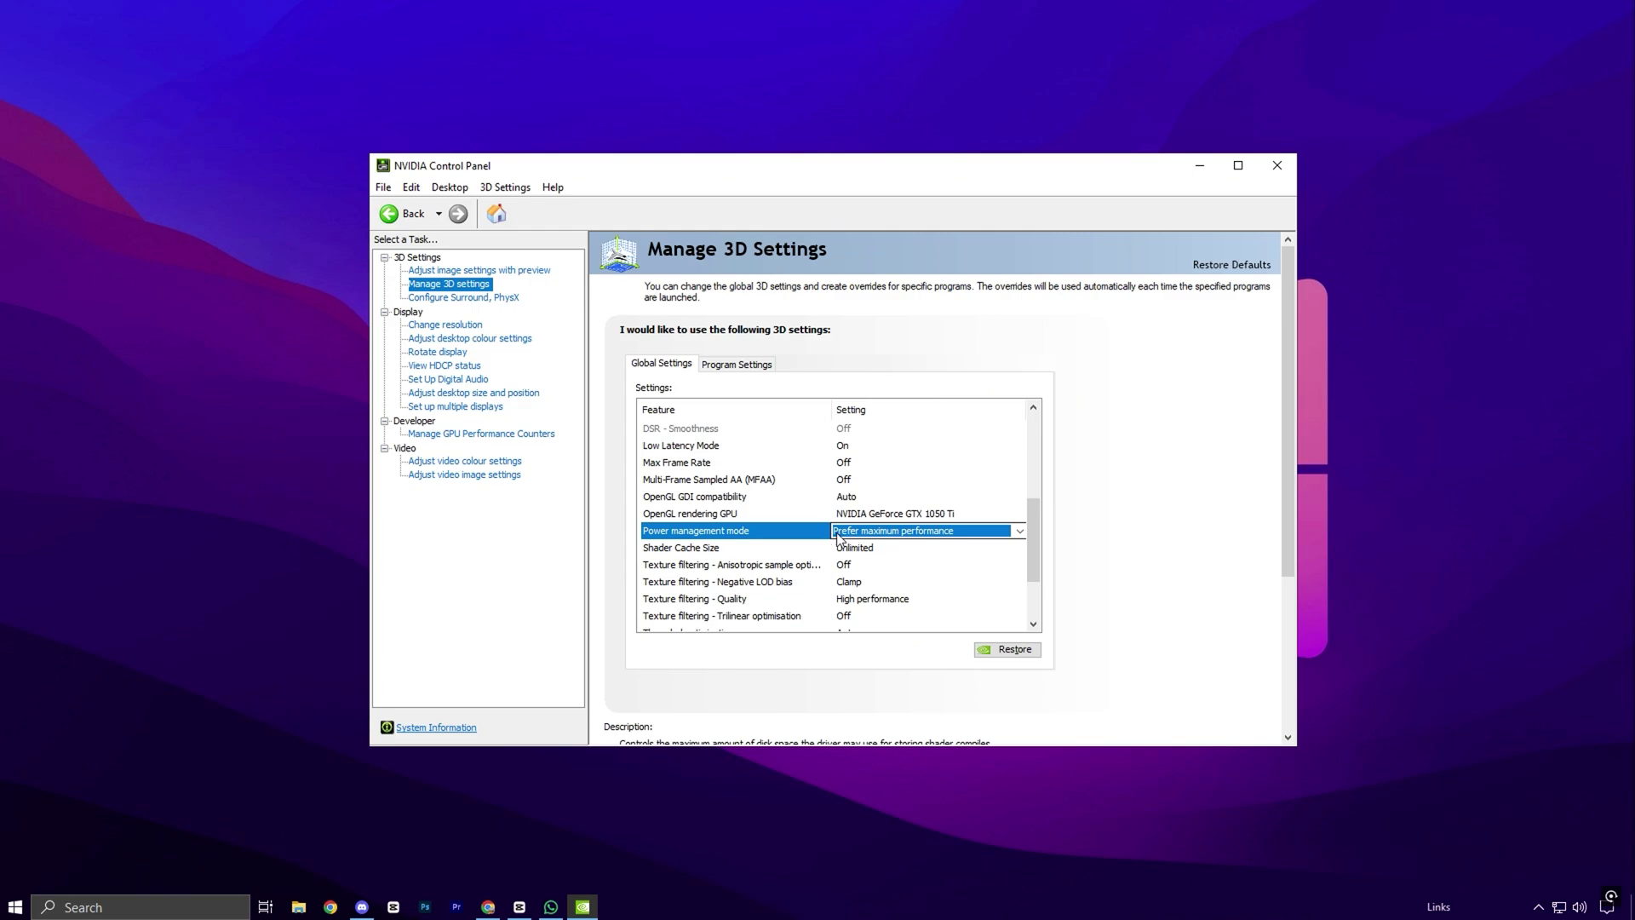
left_click(703, 552)
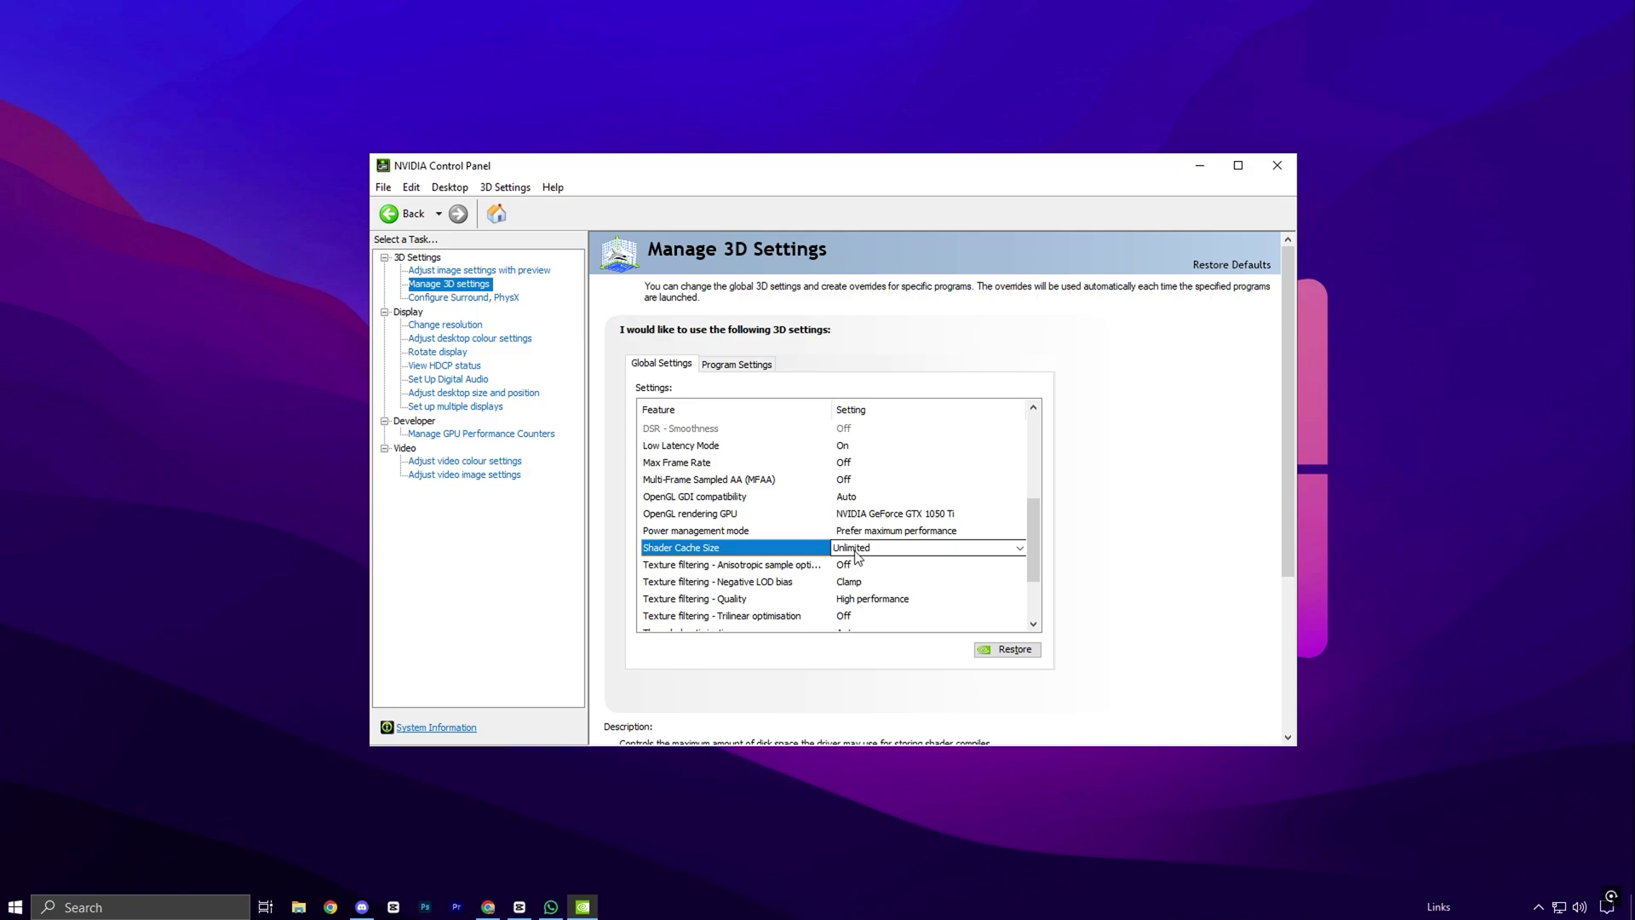
left_click(704, 567)
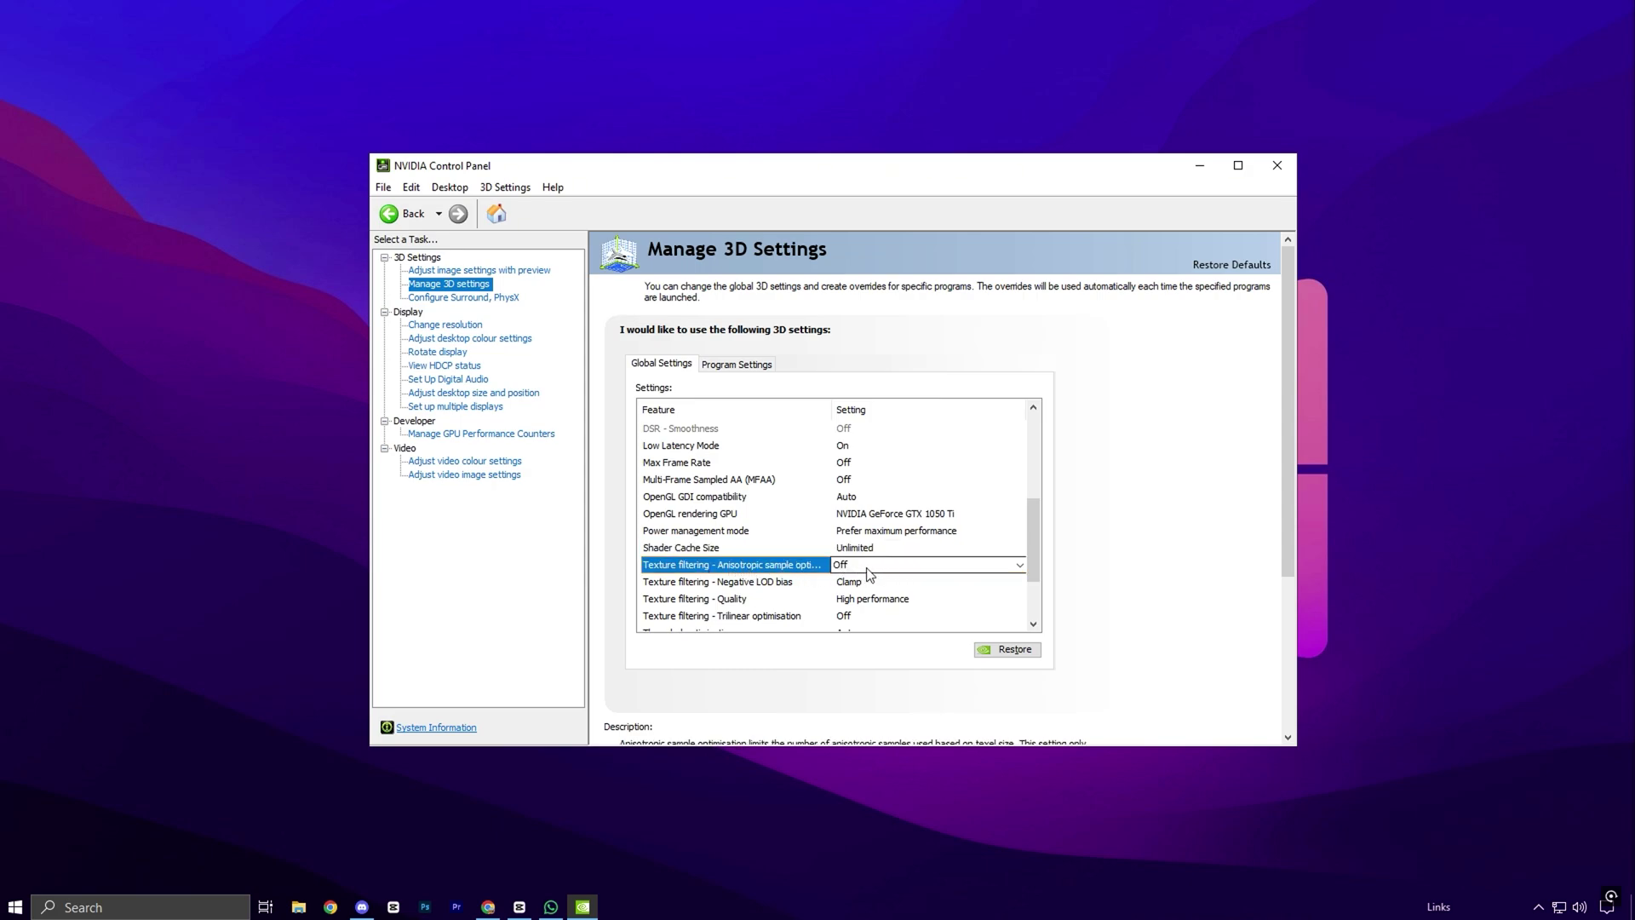
Review the texture filtering settings, keep Negative LOD bias at Clamp and Threaded optimisation at Auto.
scroll(834, 575, "down", 2)
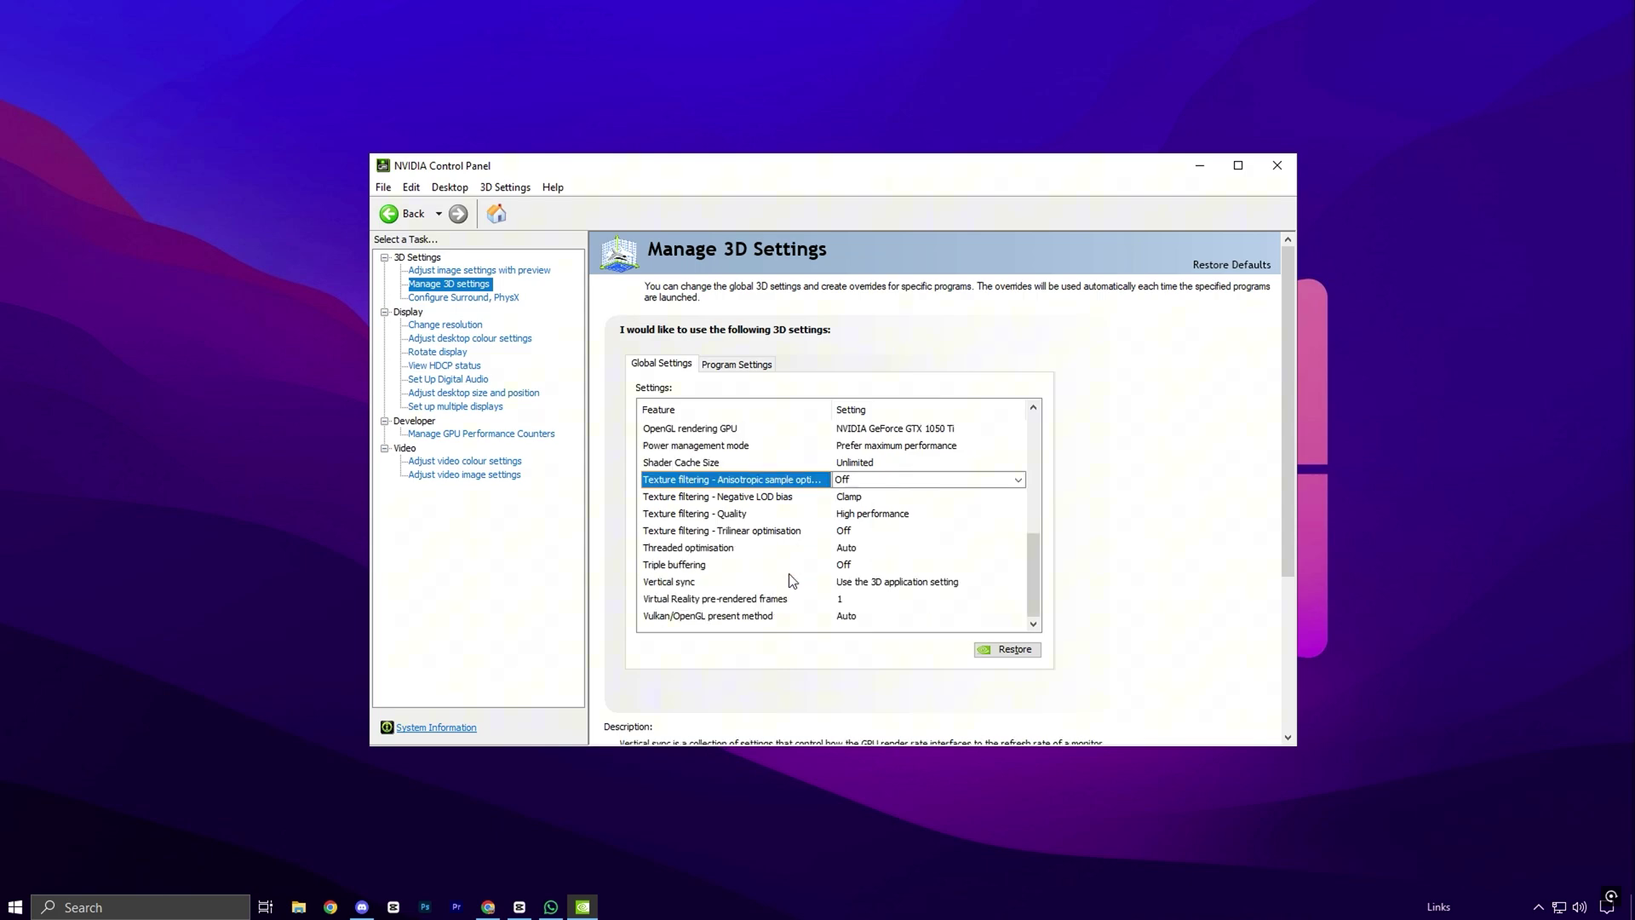
left_click(732, 498)
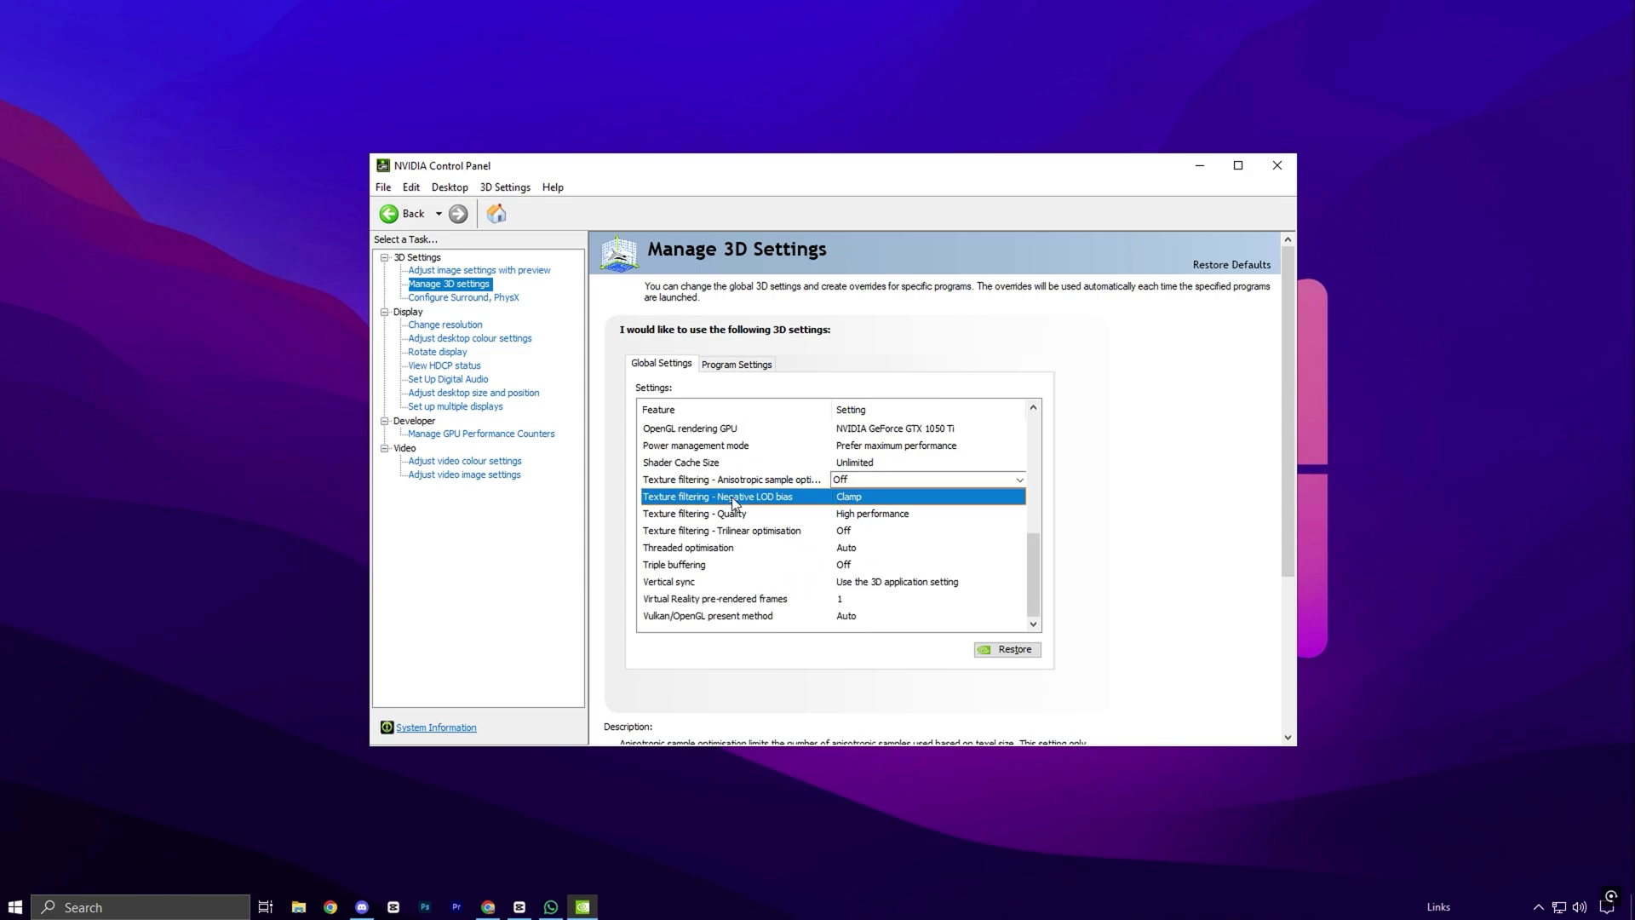
left_click(845, 499)
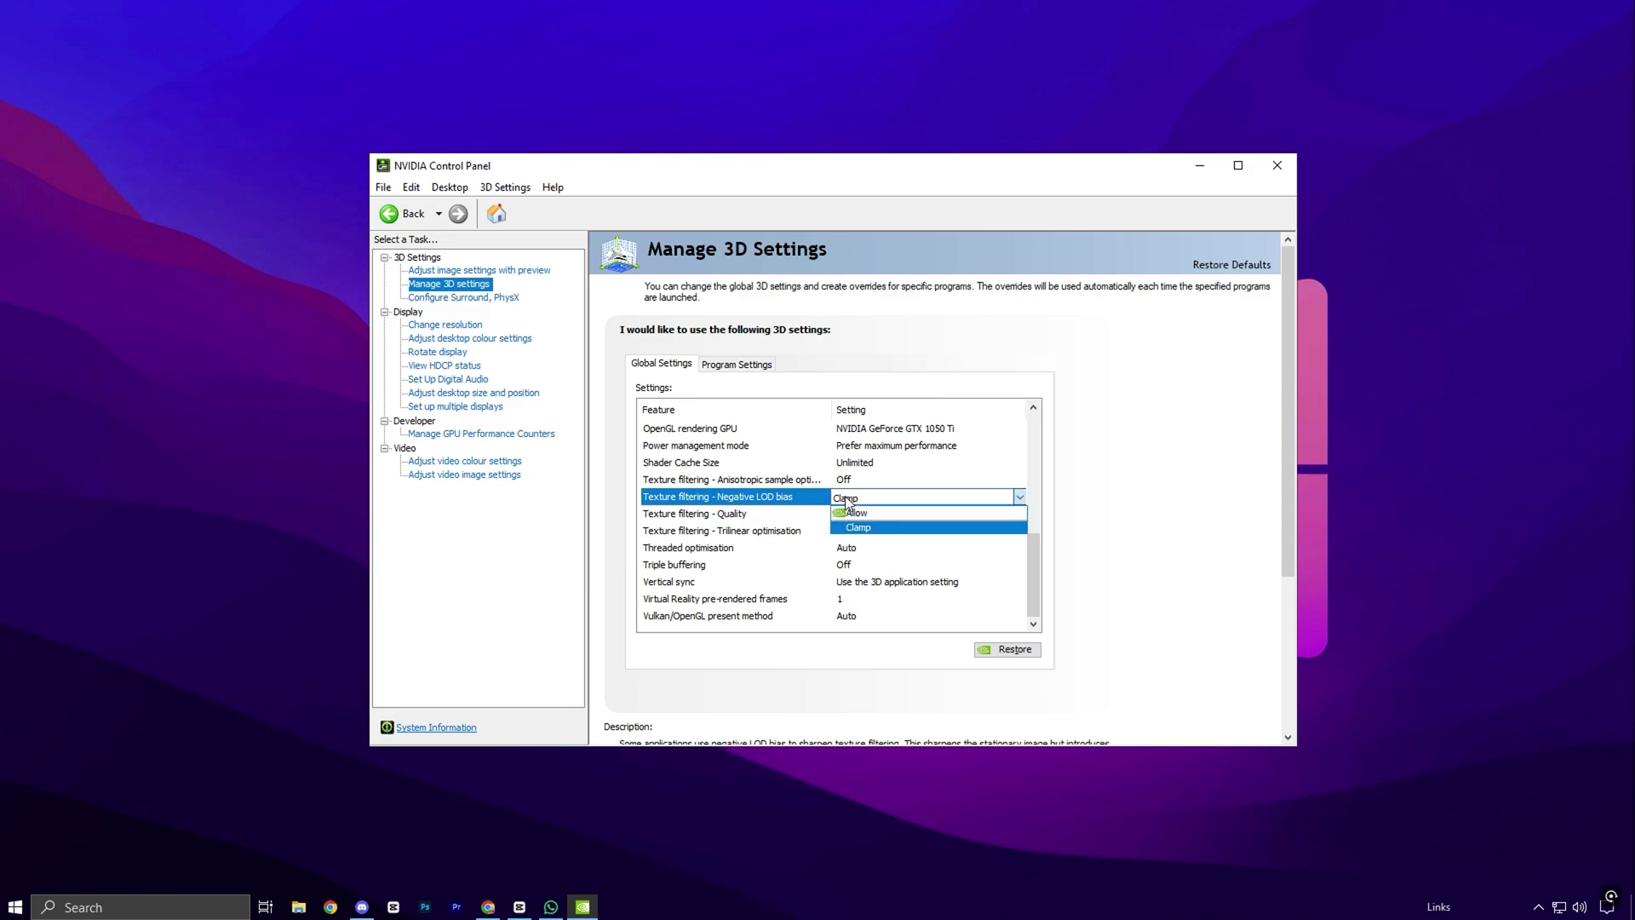
left_click(847, 501)
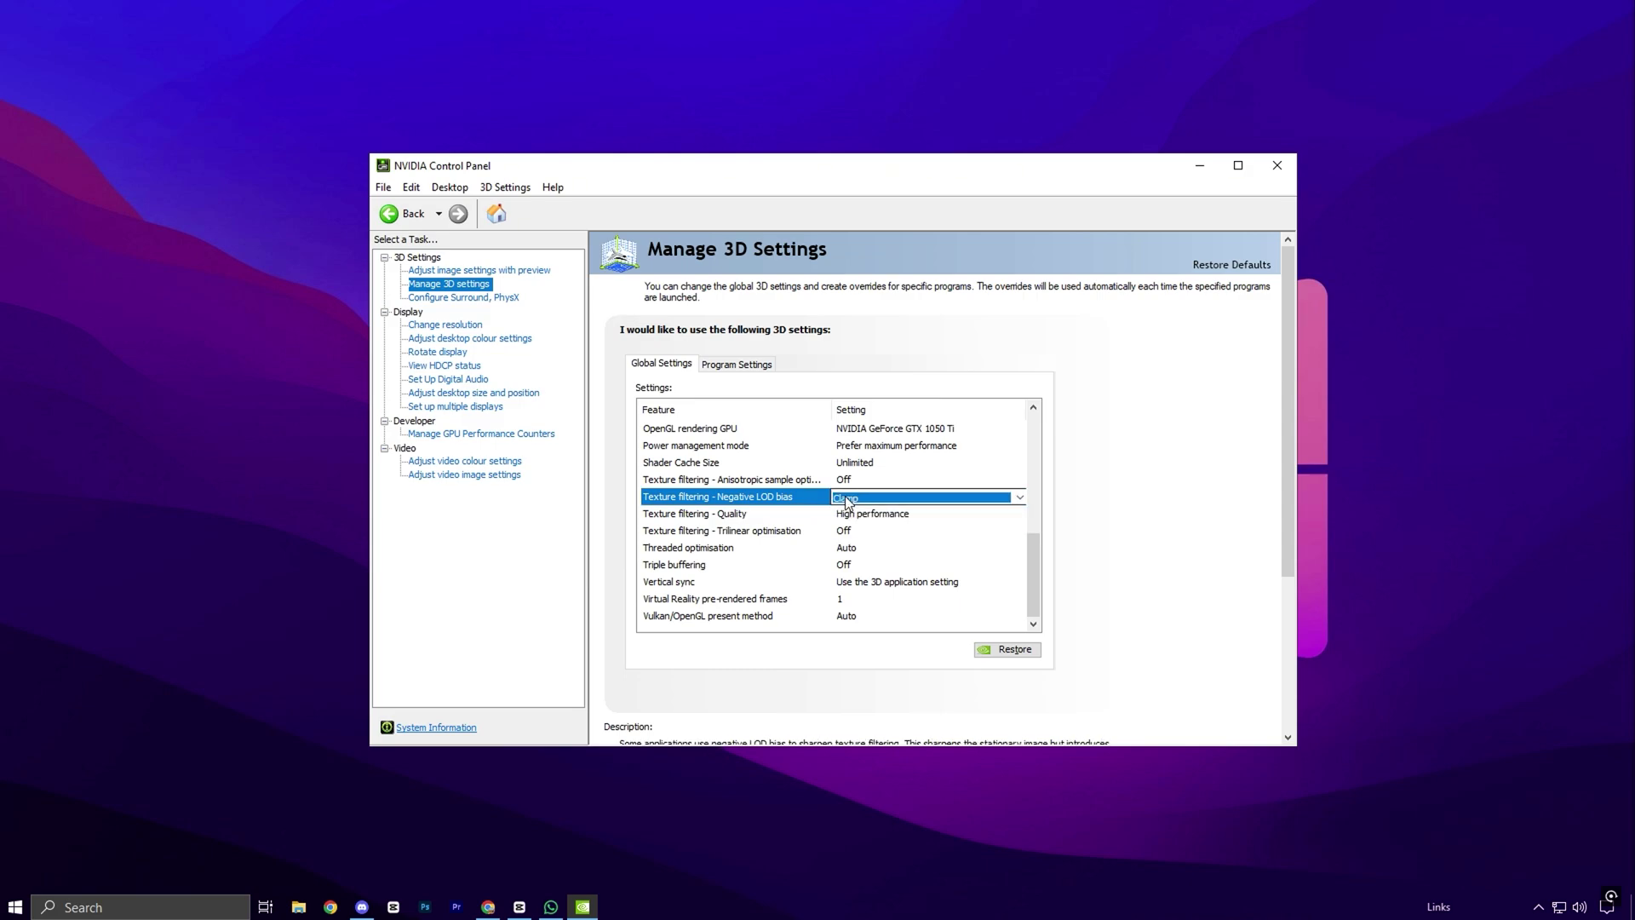
left_click(688, 522)
left_click(883, 520)
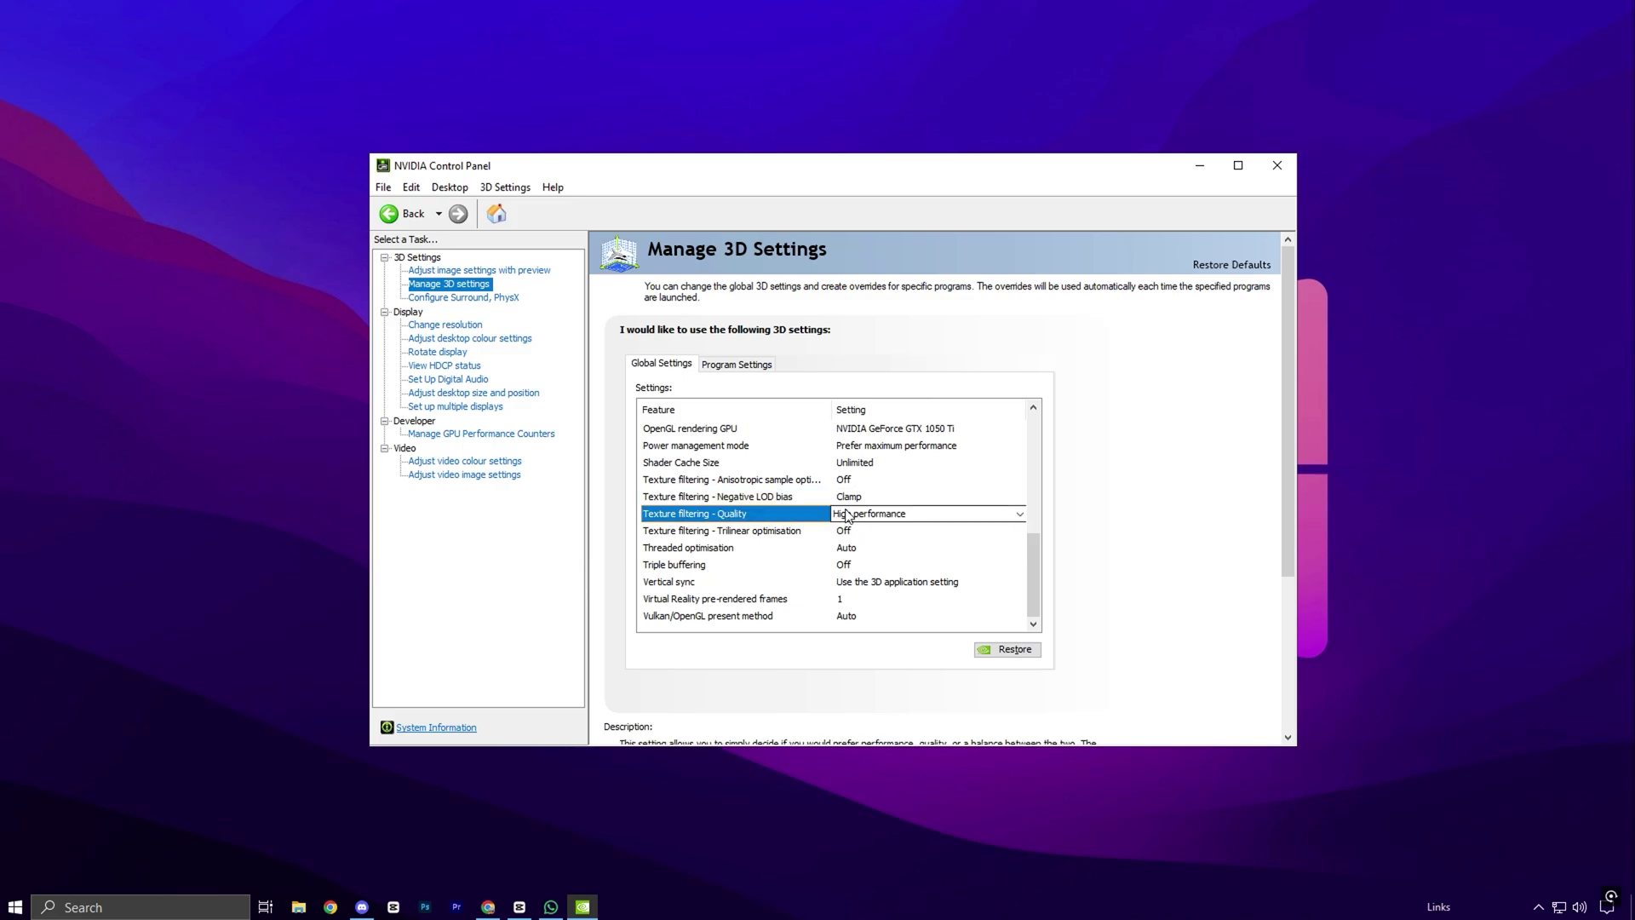
left_click(705, 554)
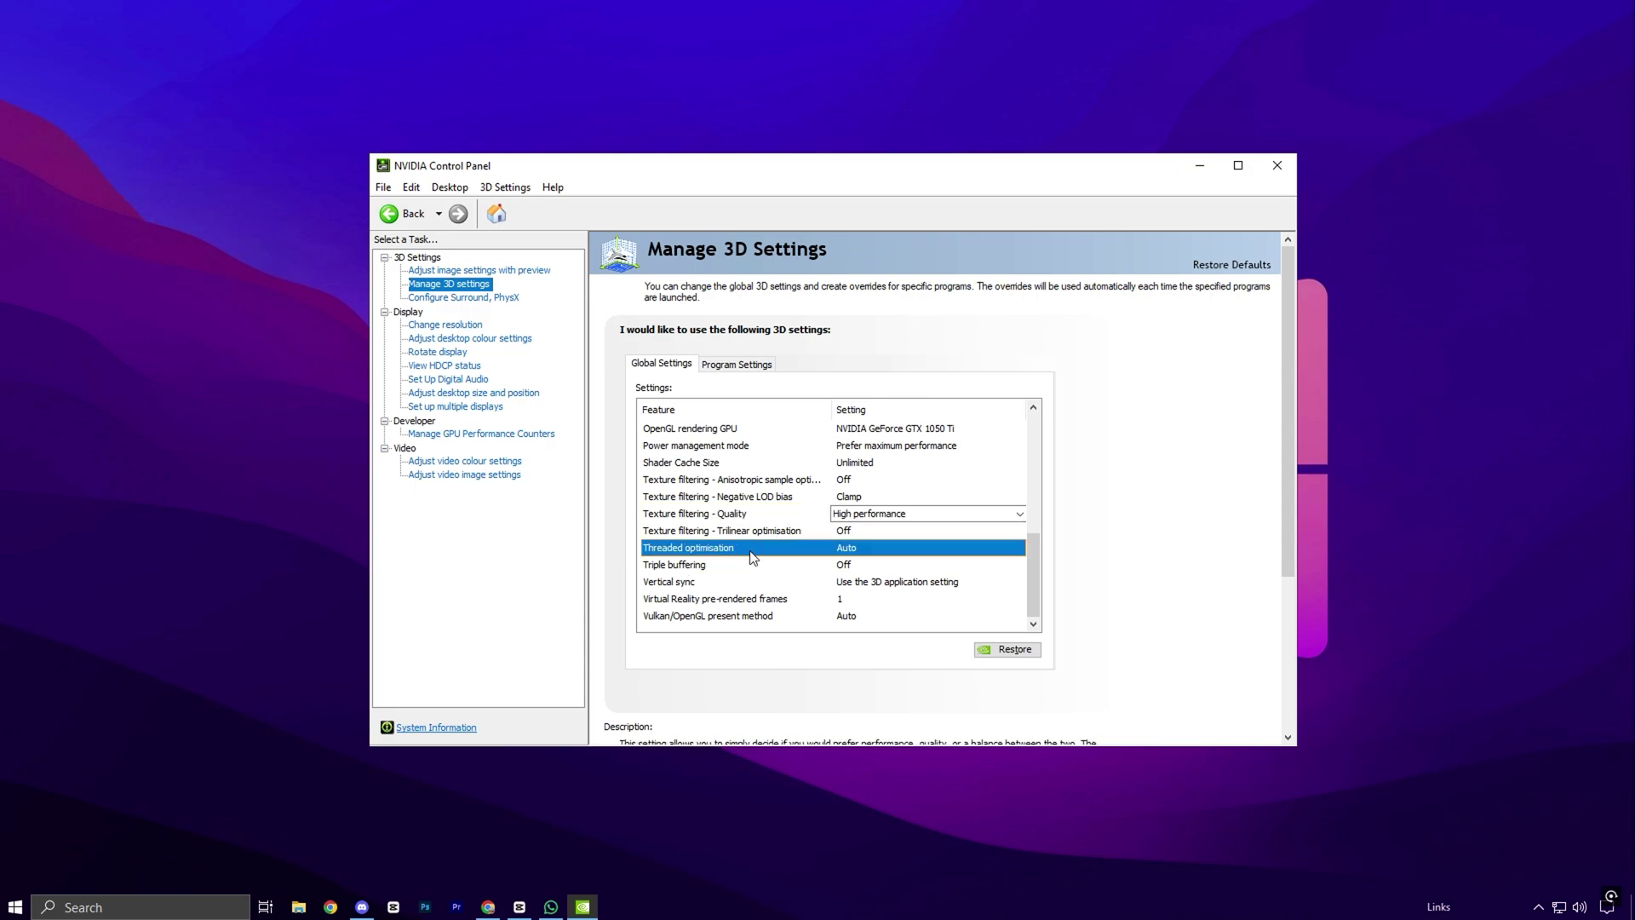
left_click(856, 554)
left_click(854, 551)
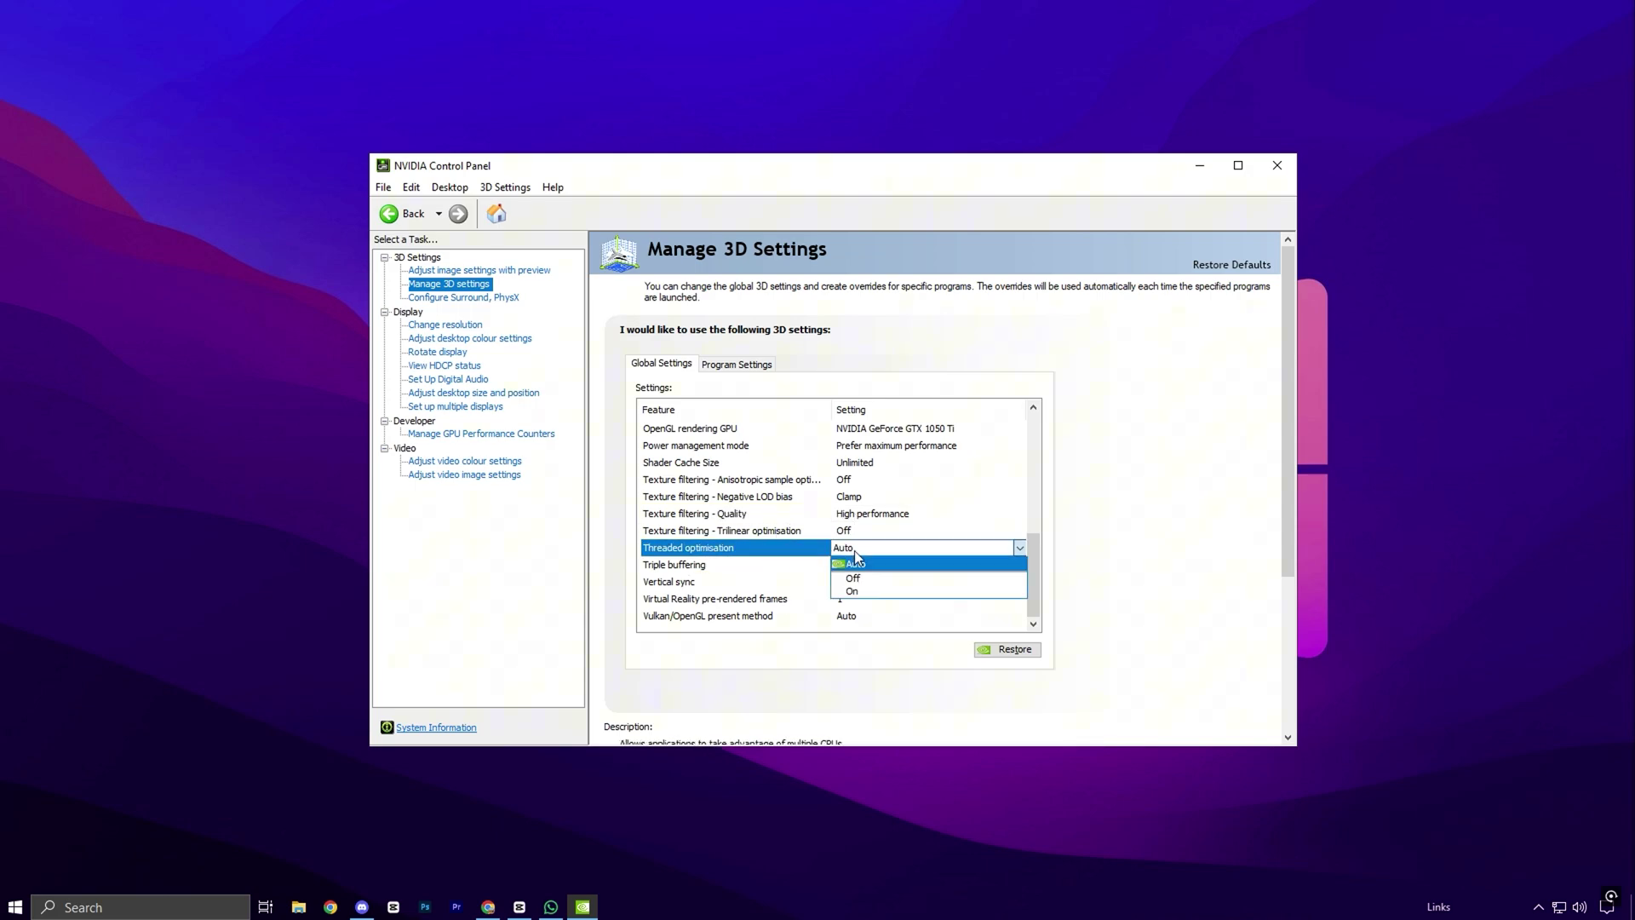
left_click(850, 554)
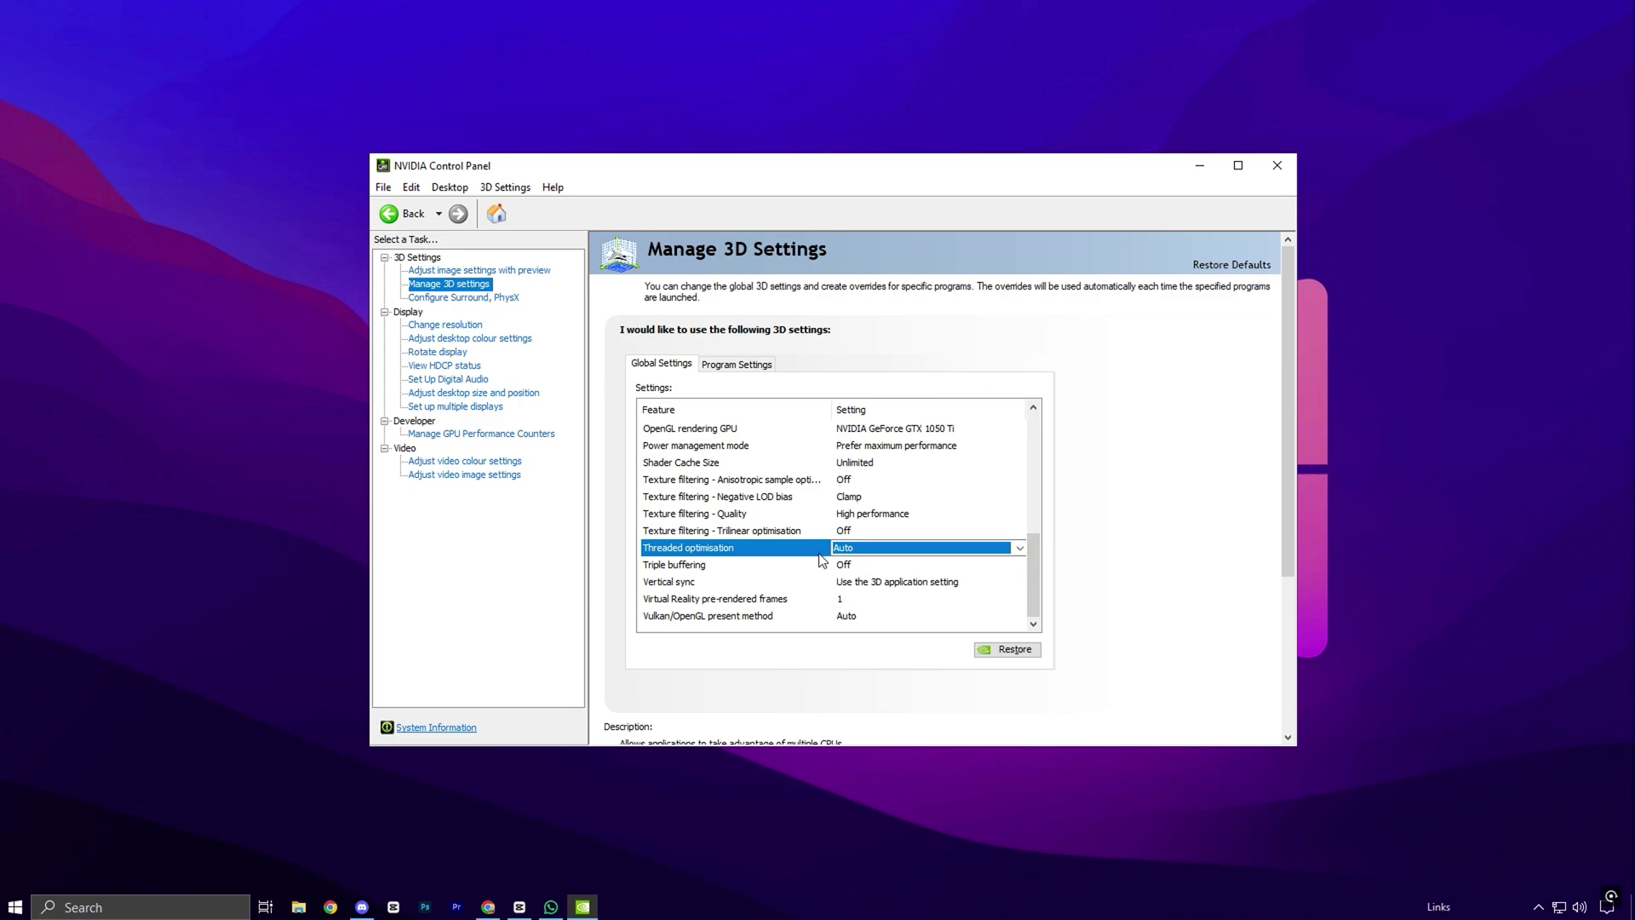
Set Vertical sync to Off, double-check the value, and apply the global 3D settings.
left_click(681, 566)
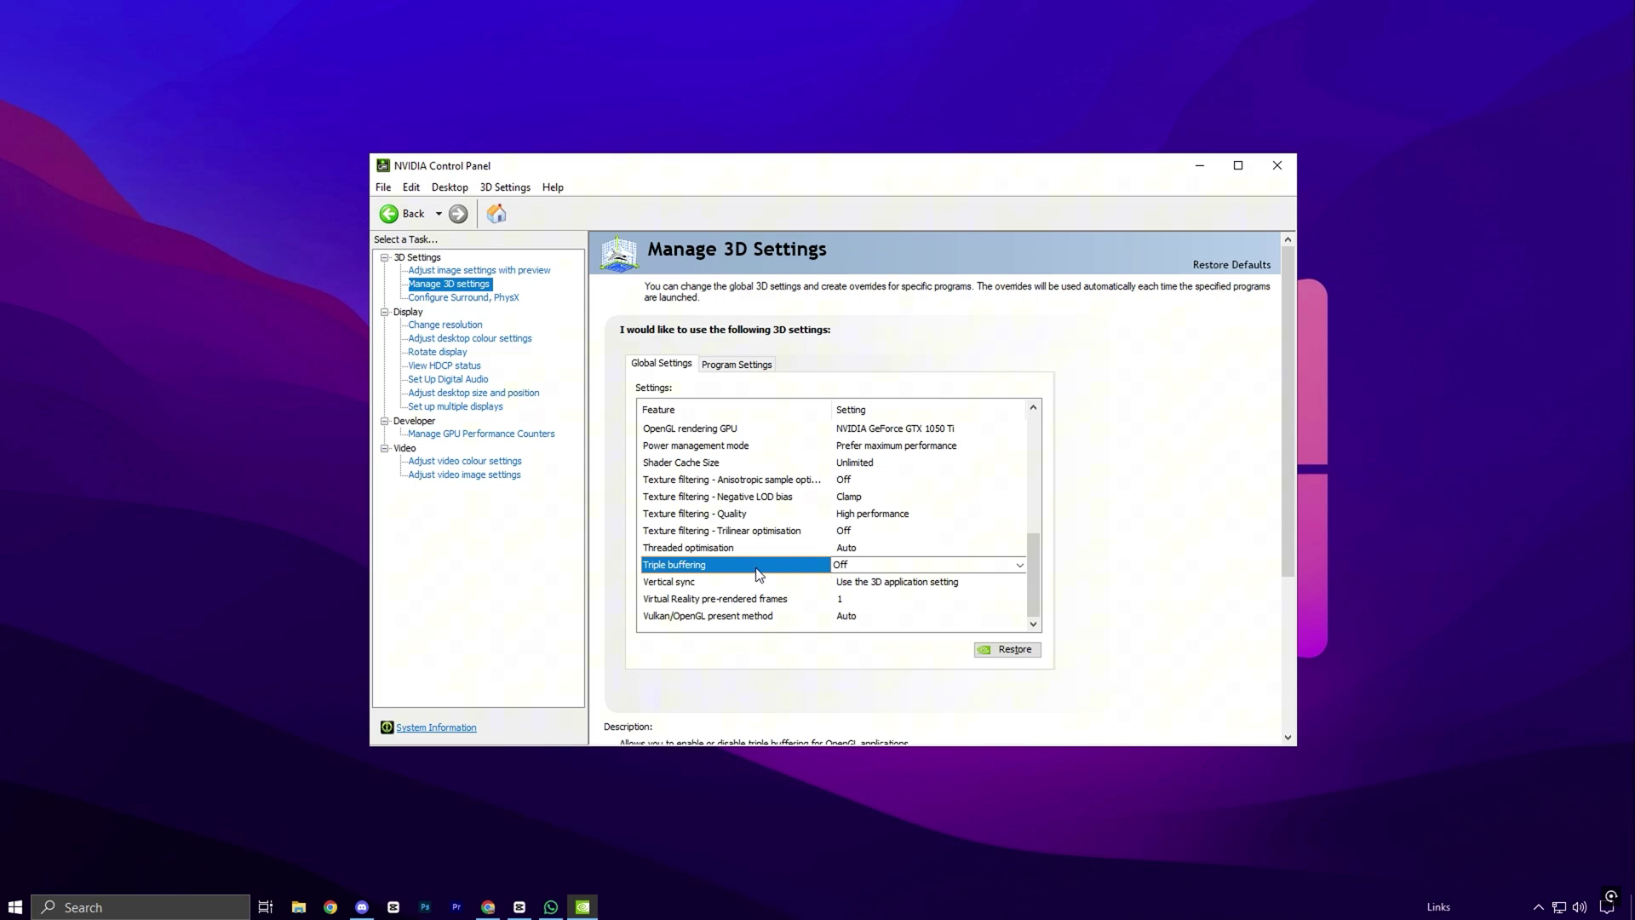
left_click(690, 586)
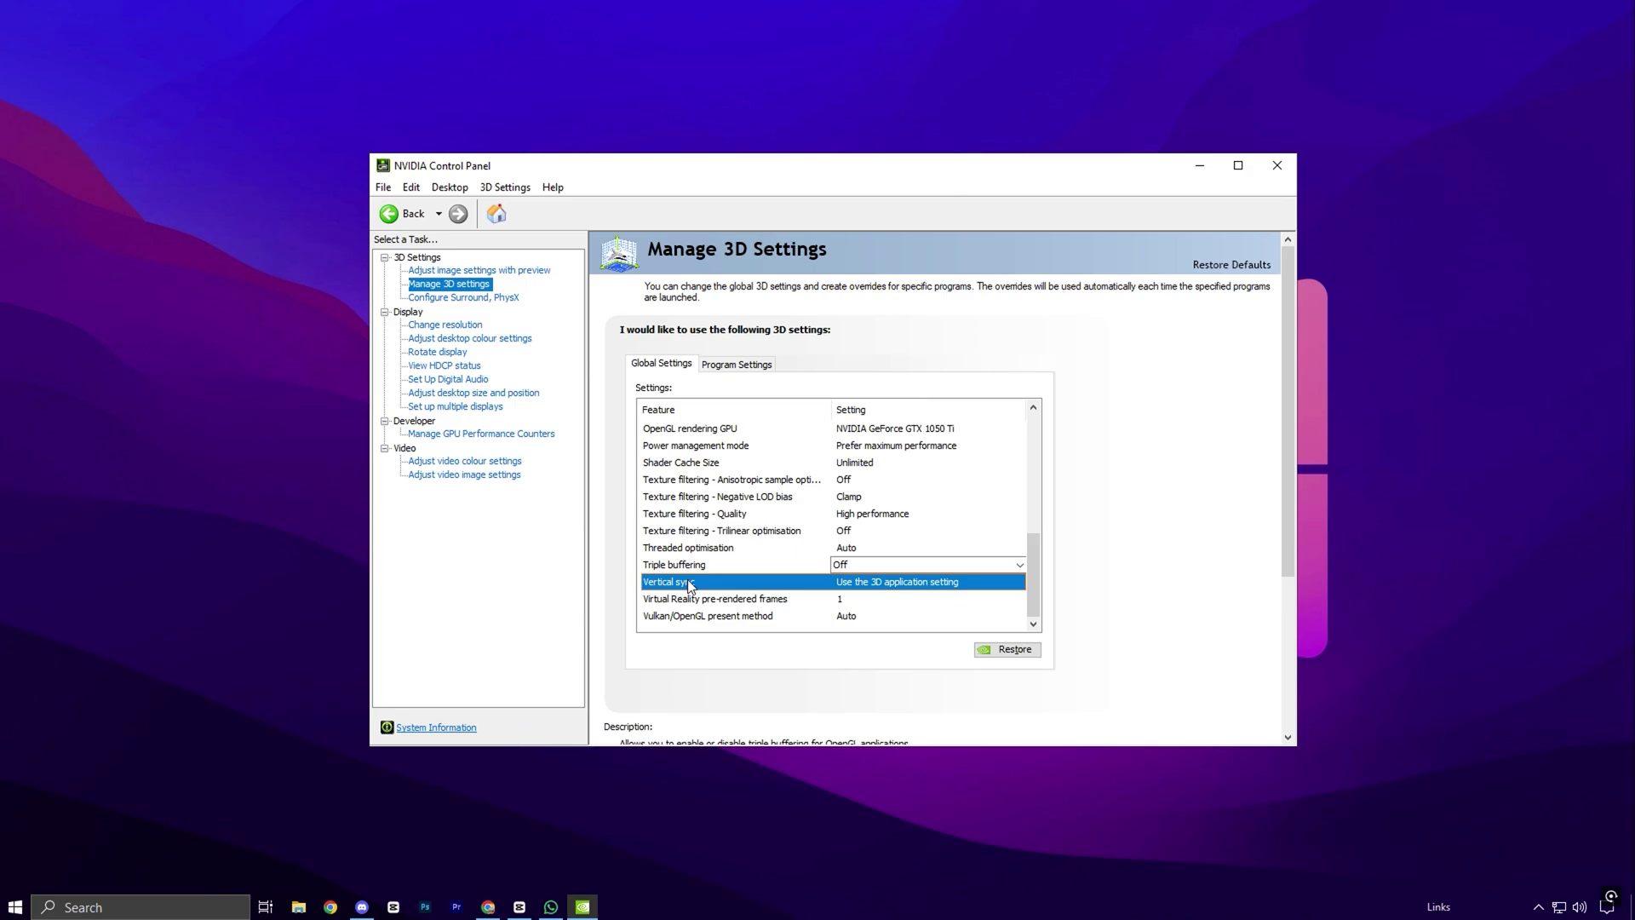
left_click(865, 587)
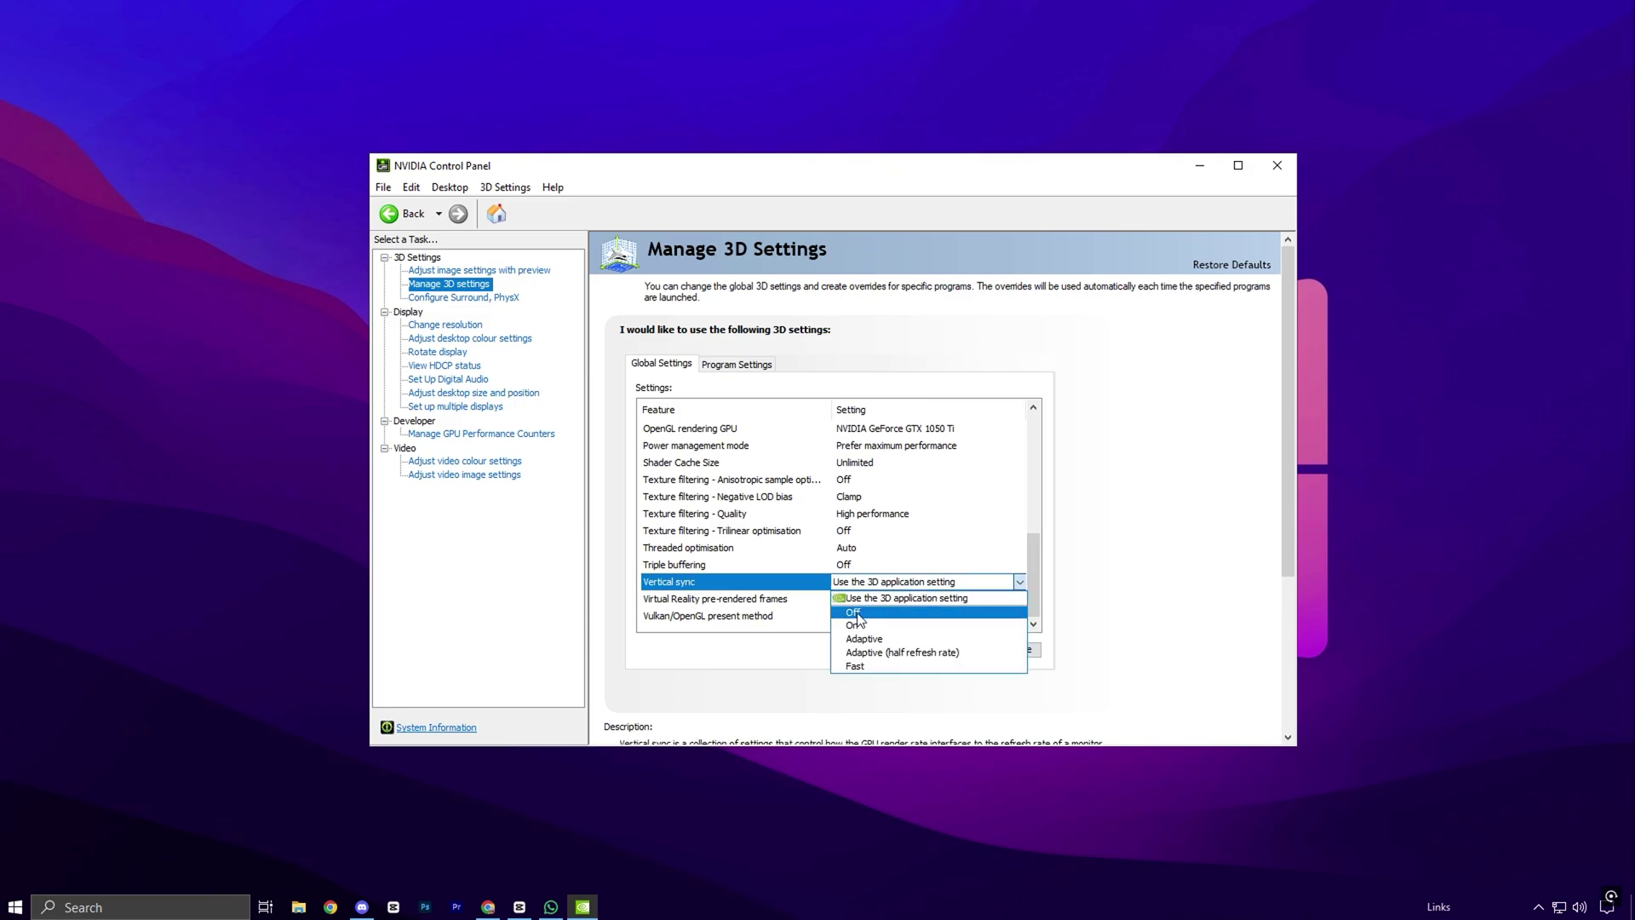
left_click(863, 599)
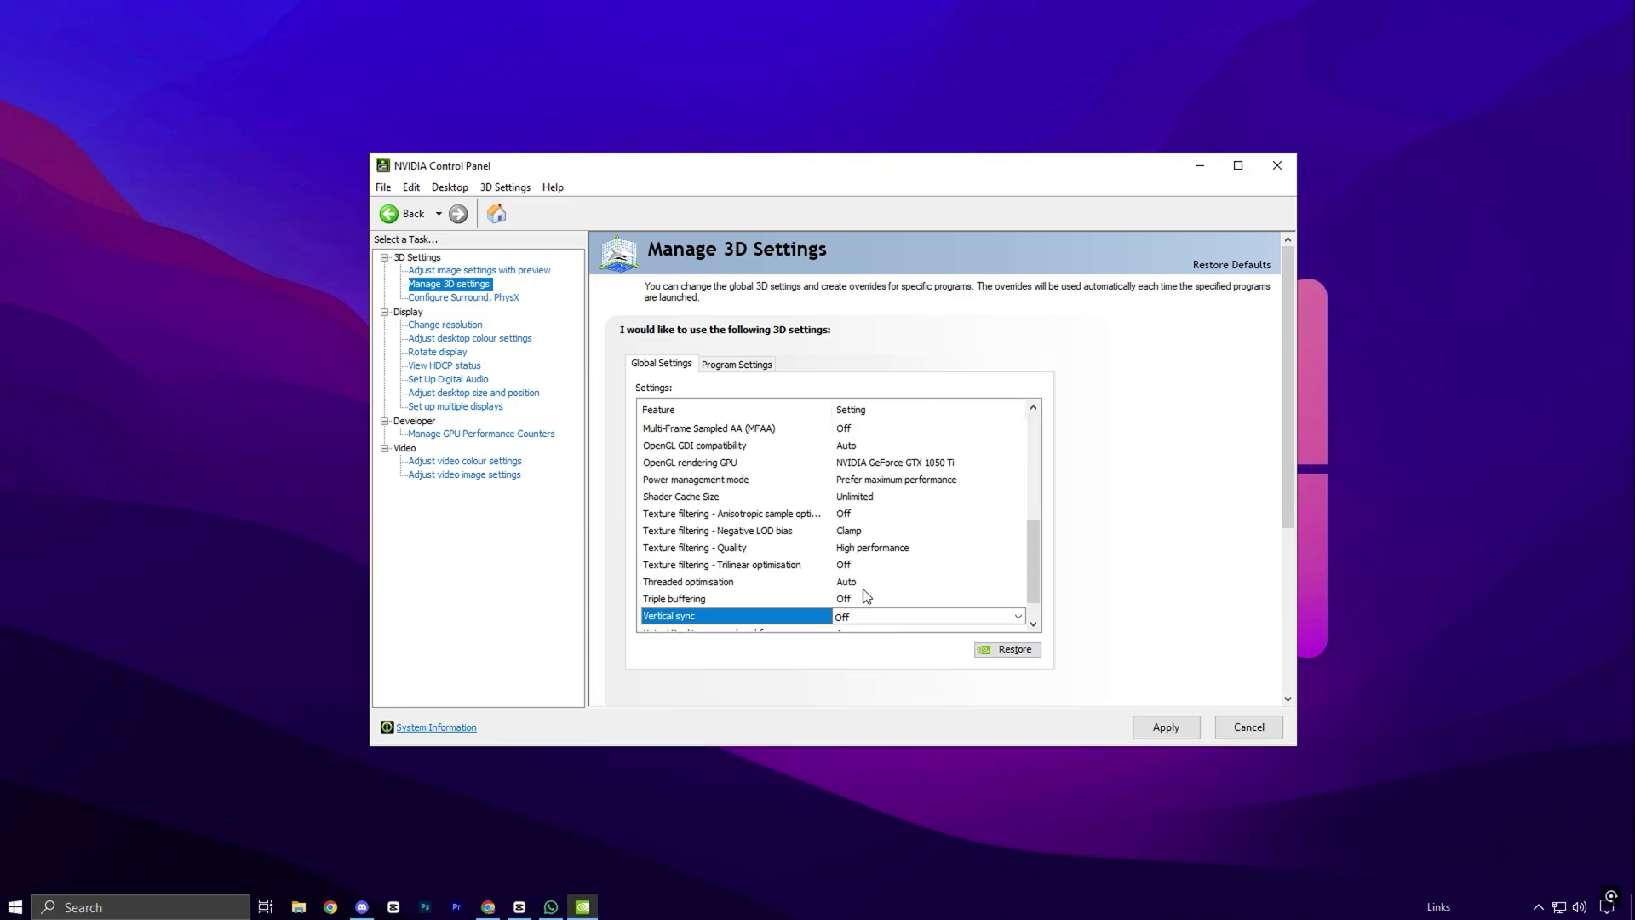
left_click(865, 594)
left_click(862, 612)
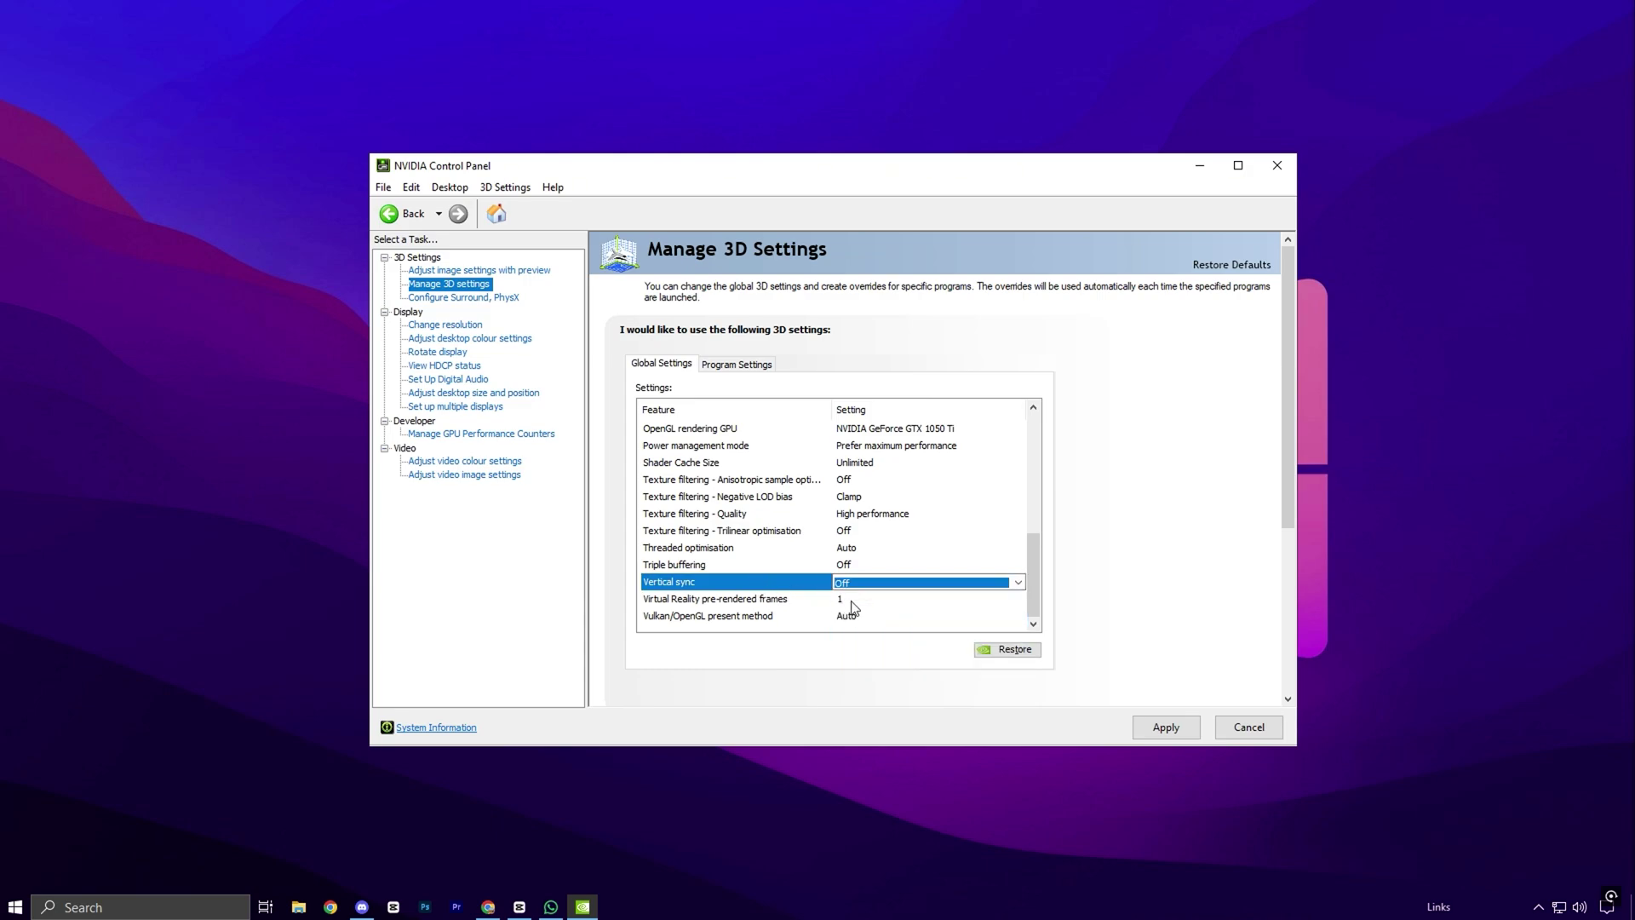
left_click(1148, 730)
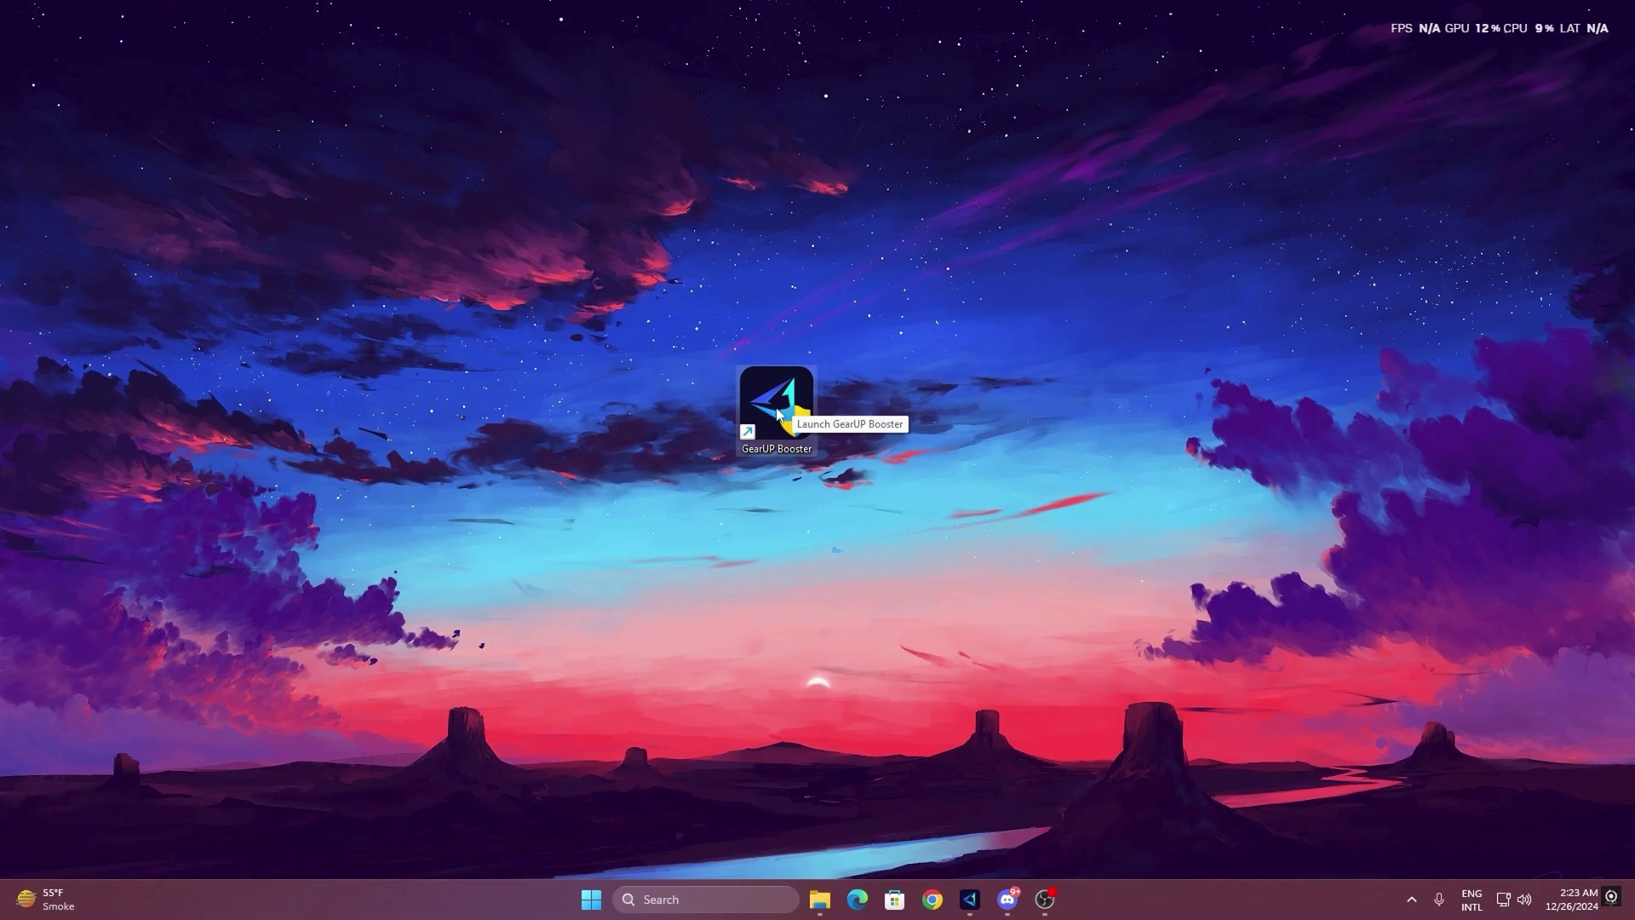
Launch GearUP Booster from its desktop shortcut, browse the Games catalogue, then return to Home.
double_click(745, 397)
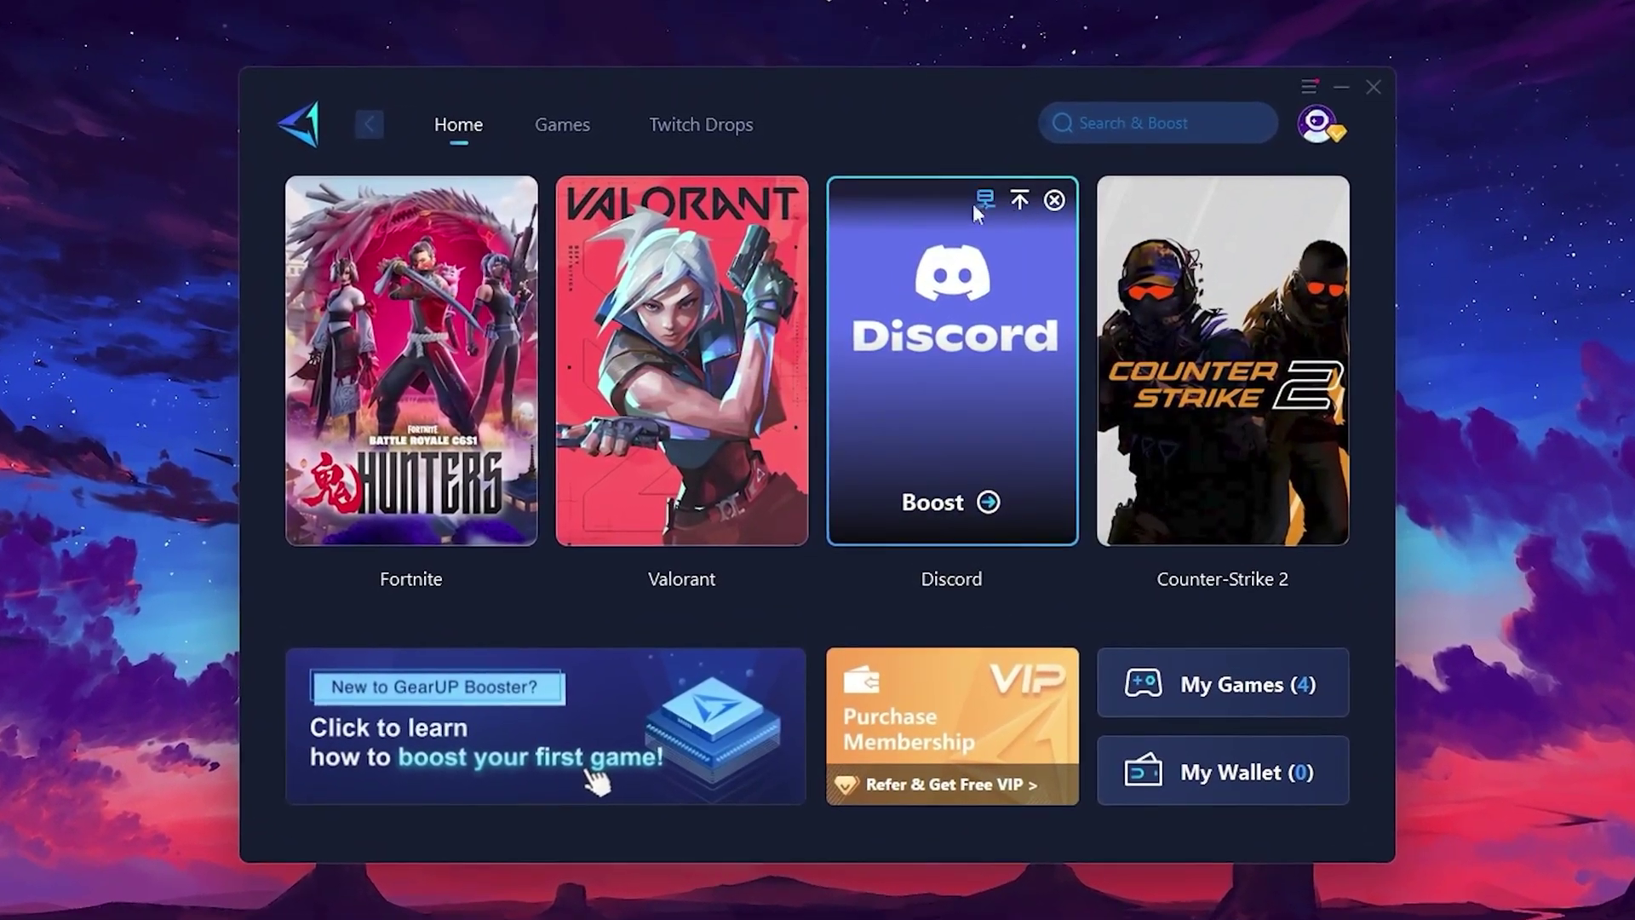
mouse_move(1244, 331)
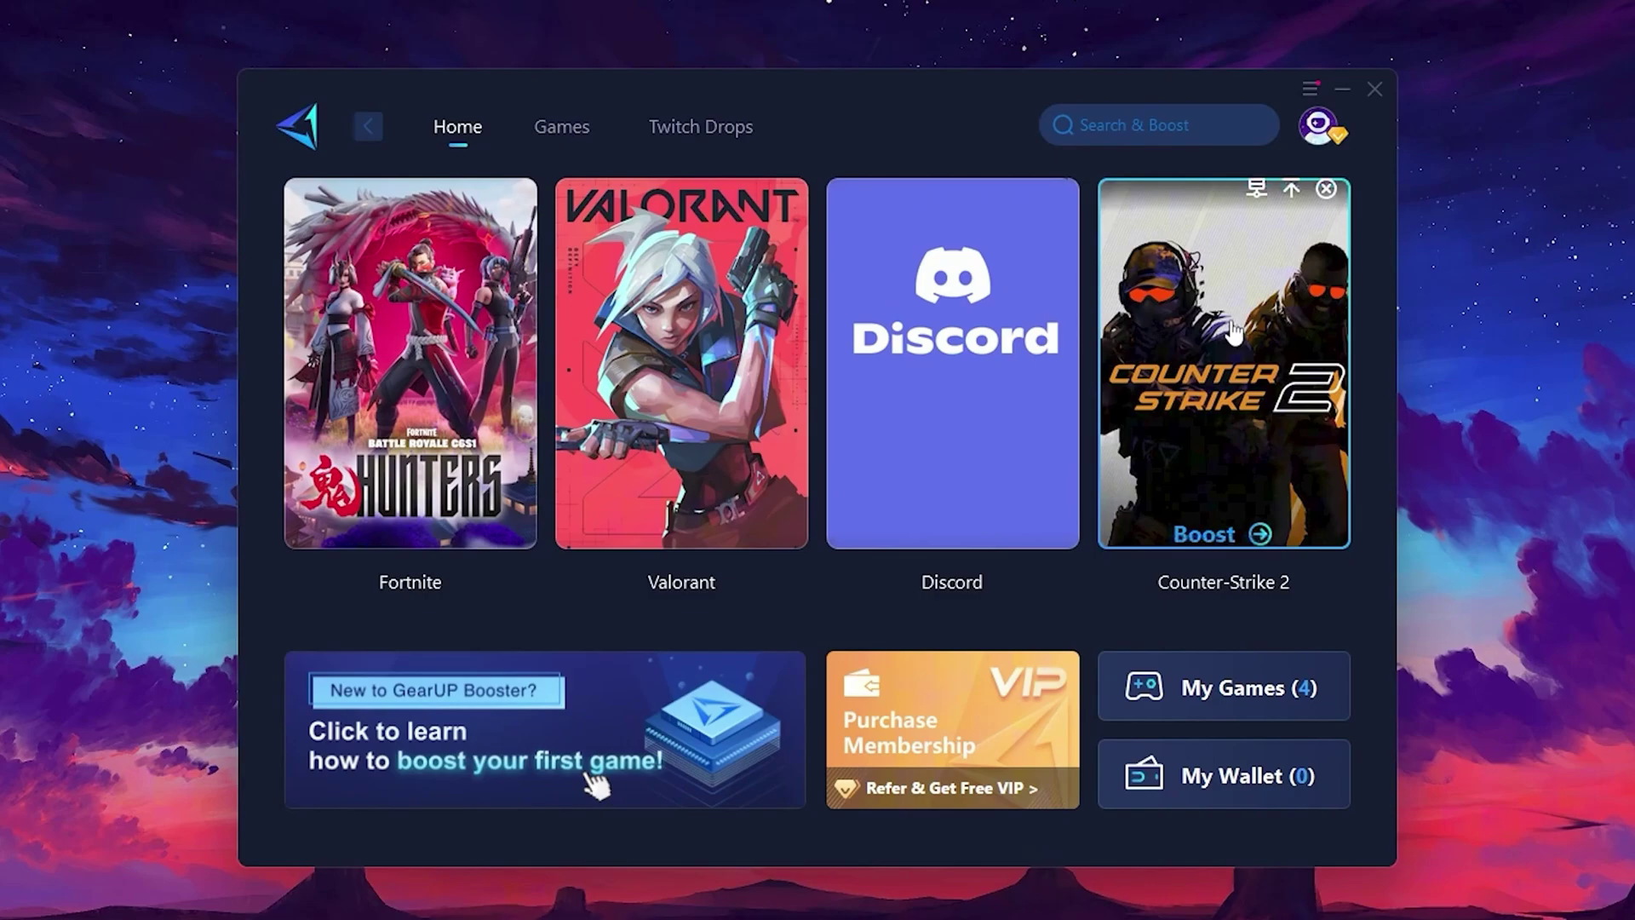
left_click(549, 143)
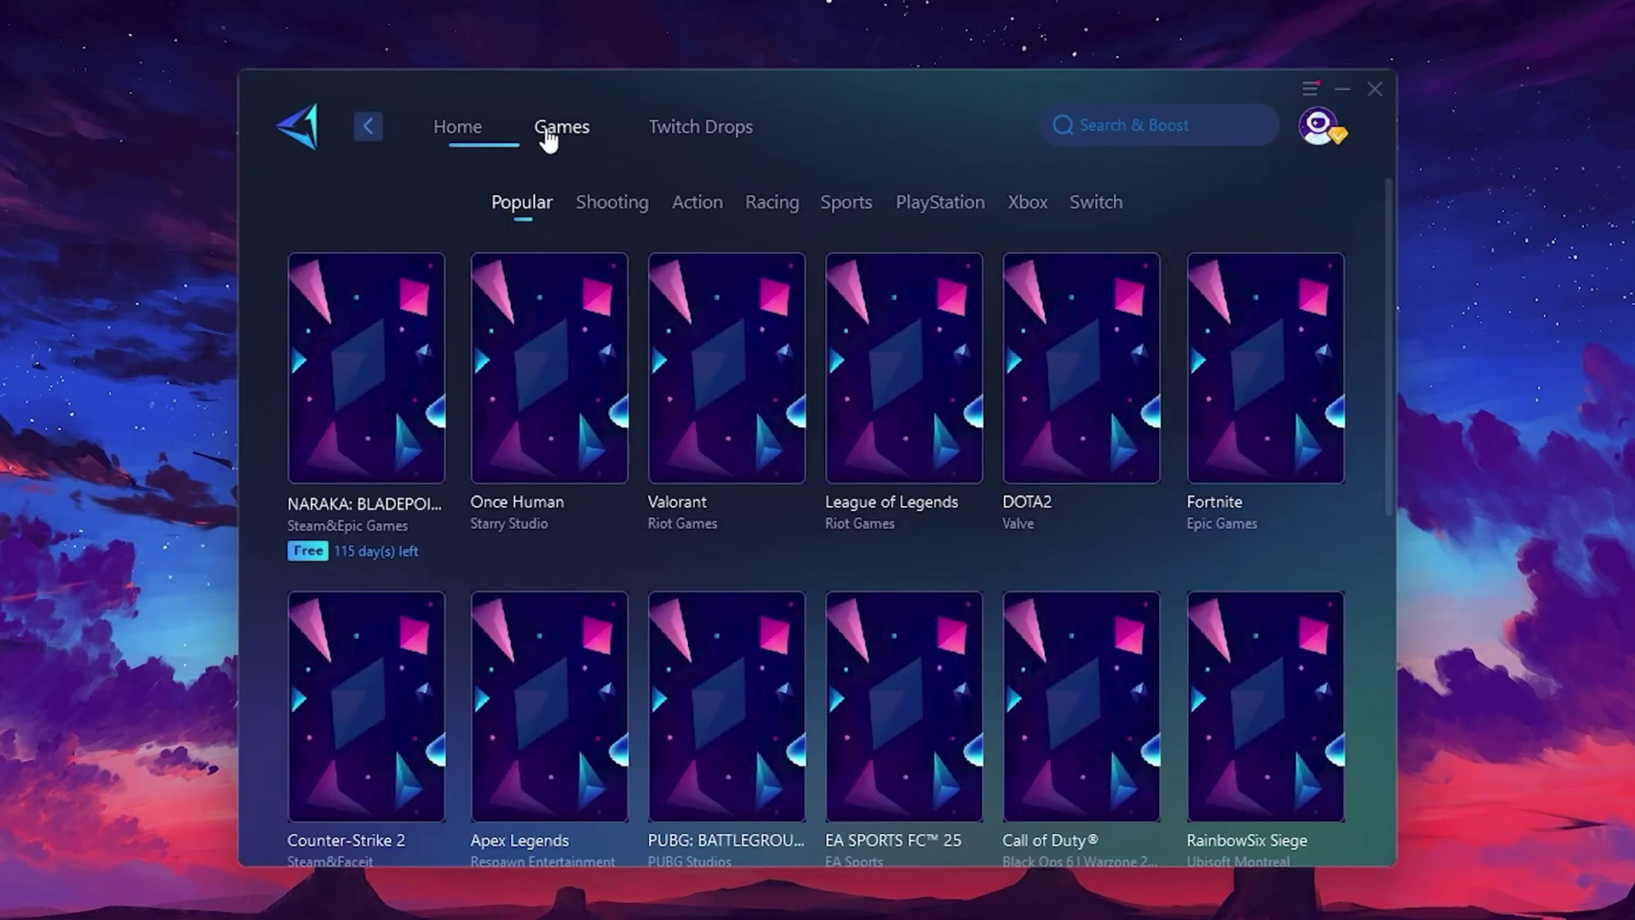
mouse_move(1145, 356)
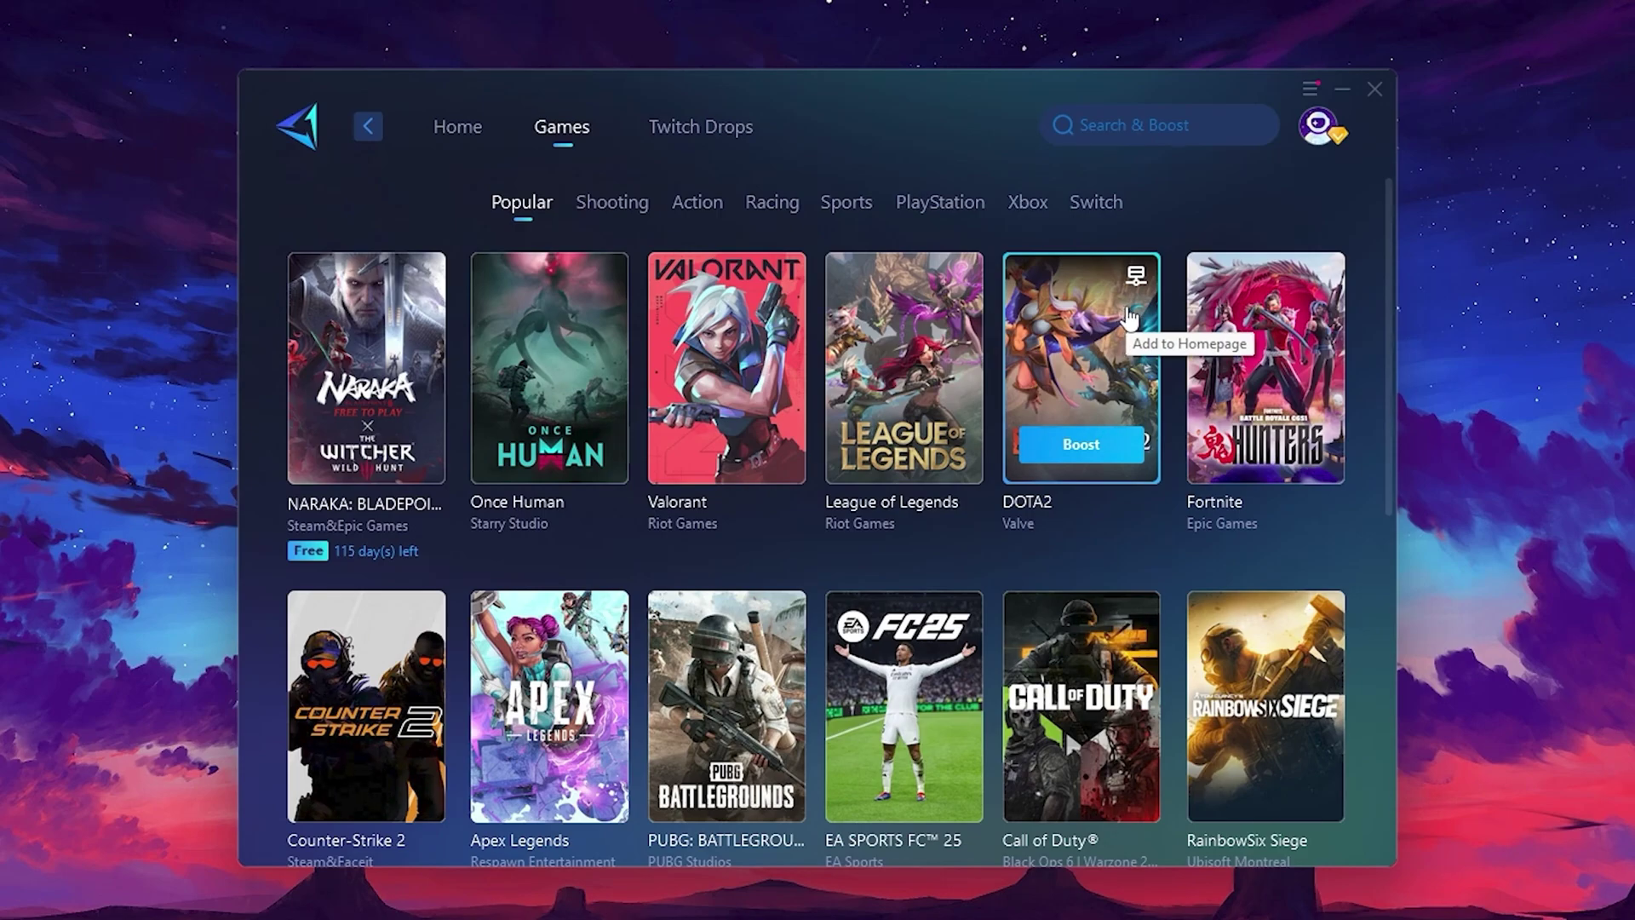
left_click(460, 143)
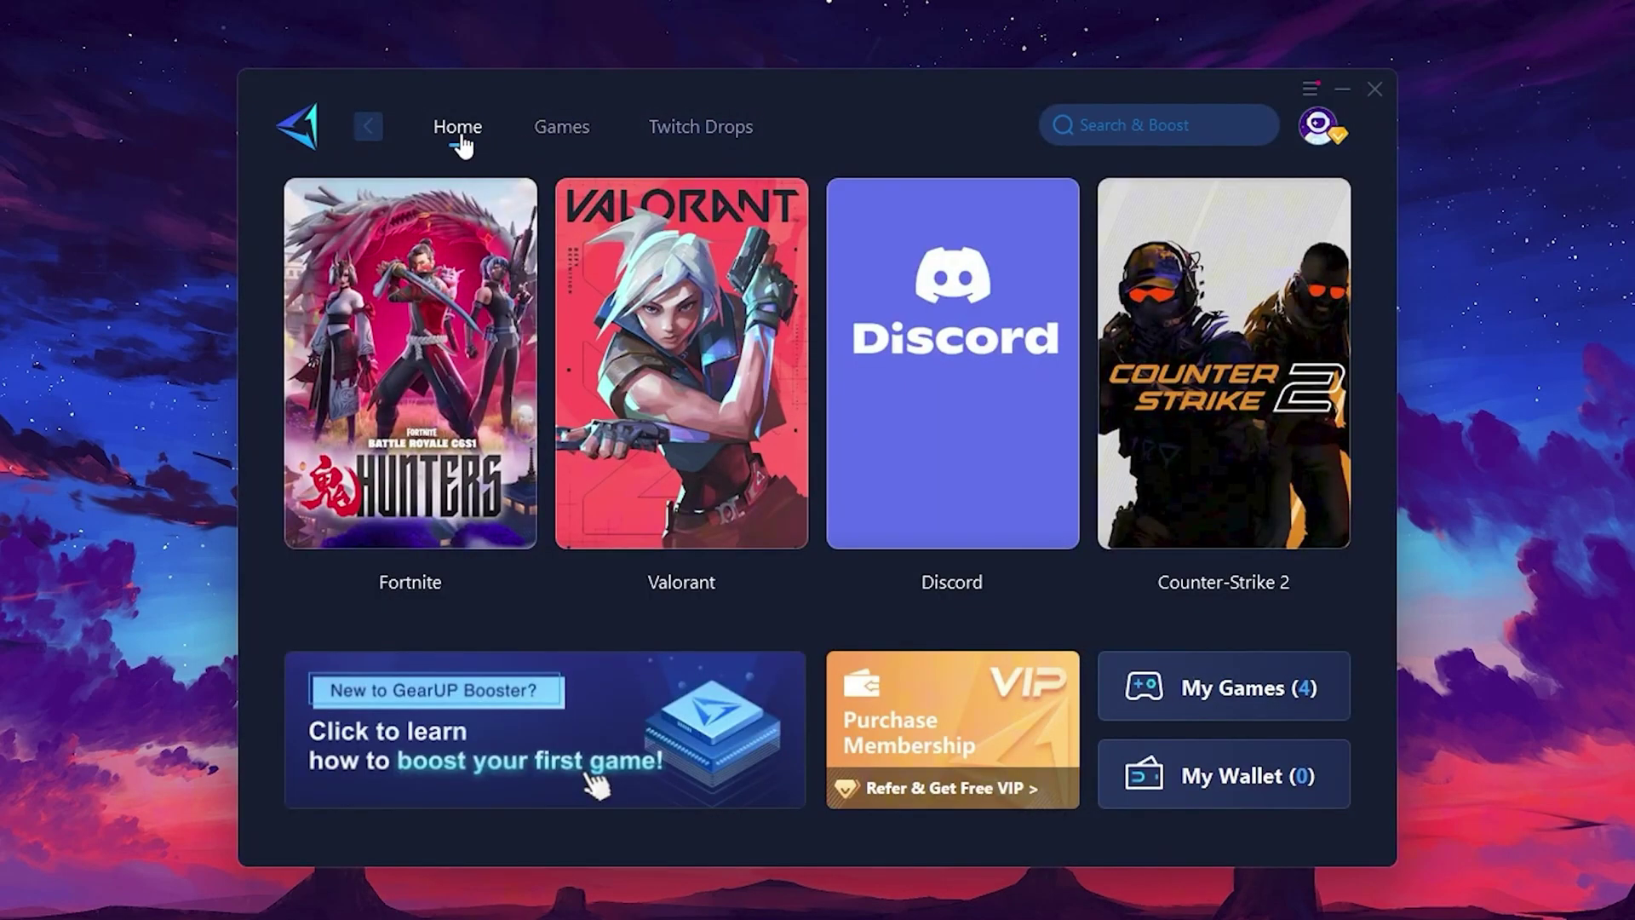
mouse_move(464, 354)
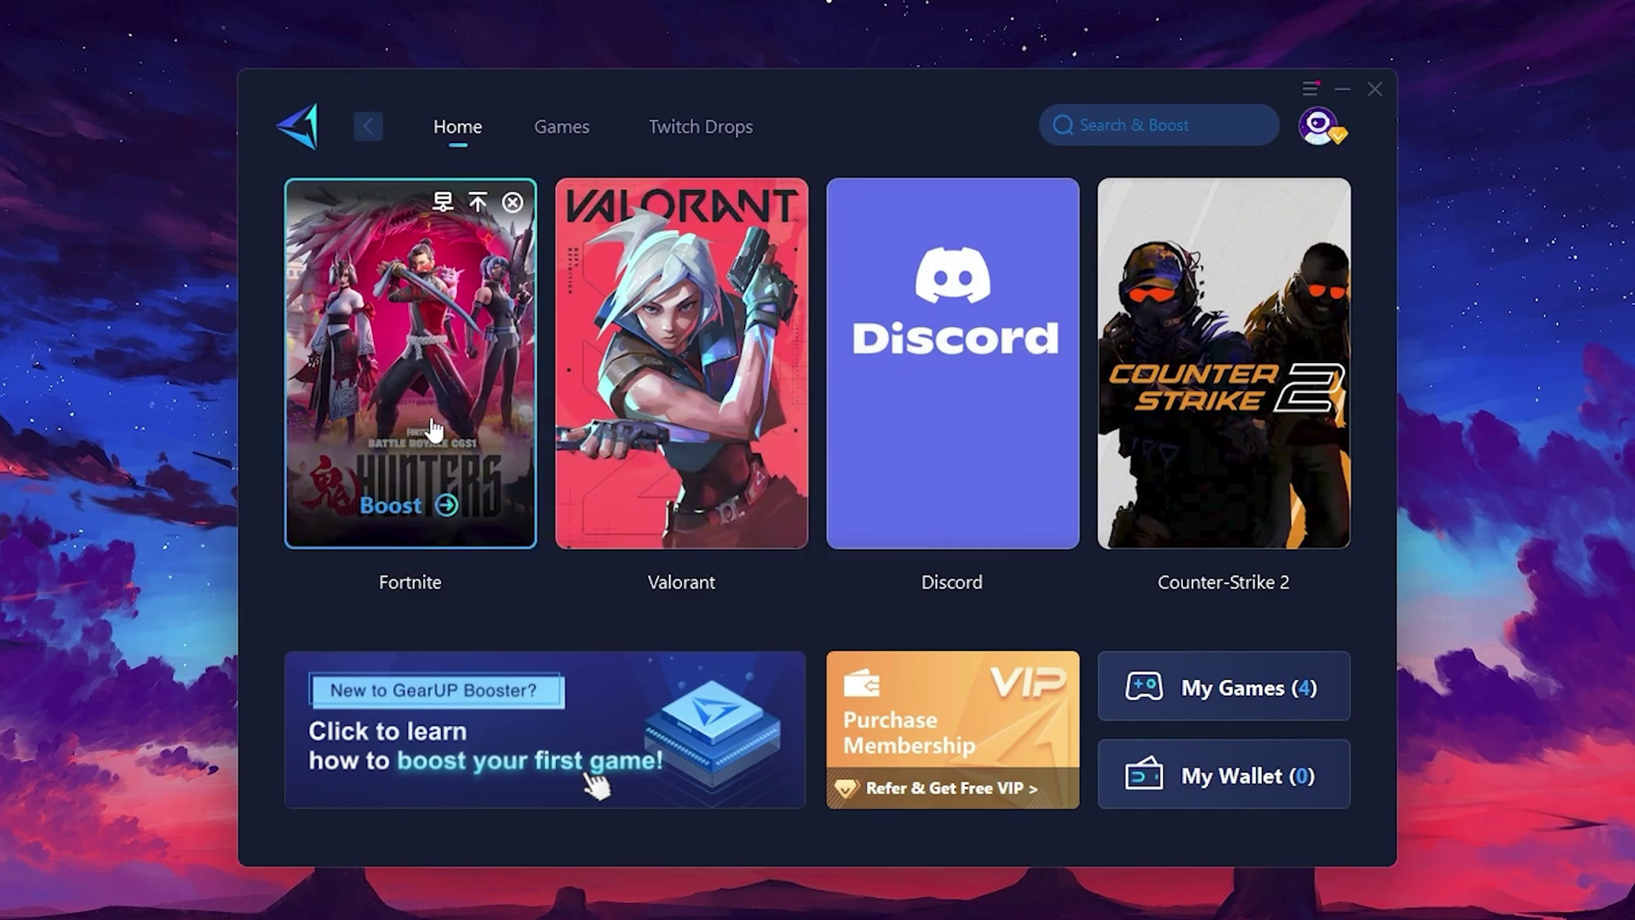
Start boosting Fortnite and keep Middle East as its server region.
left_click(394, 510)
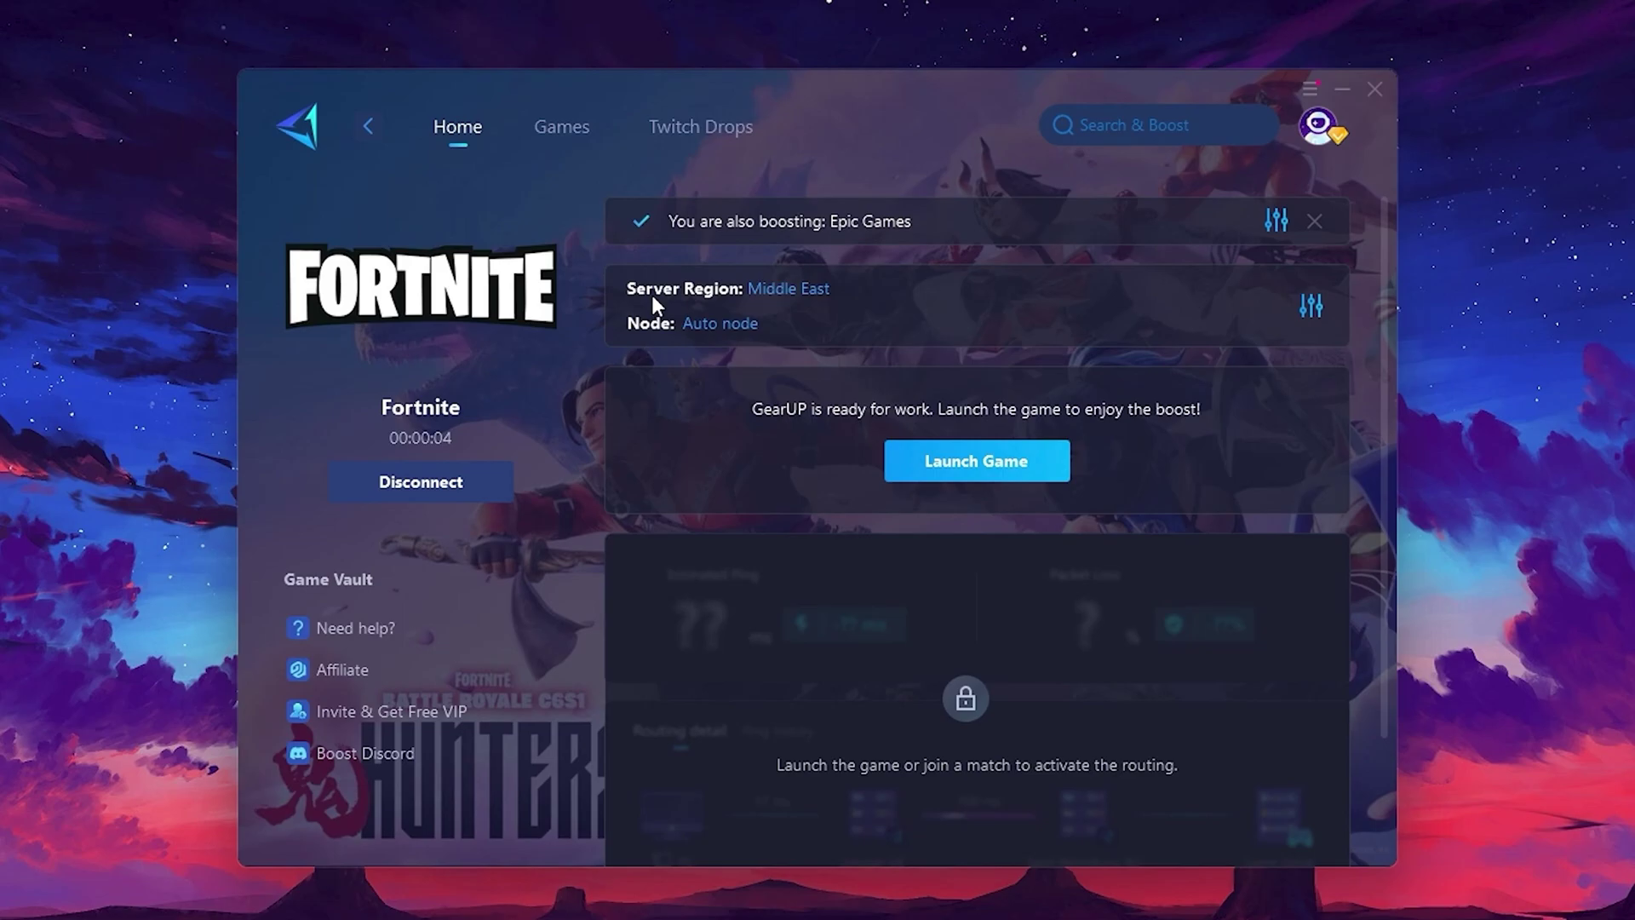
left_click(794, 290)
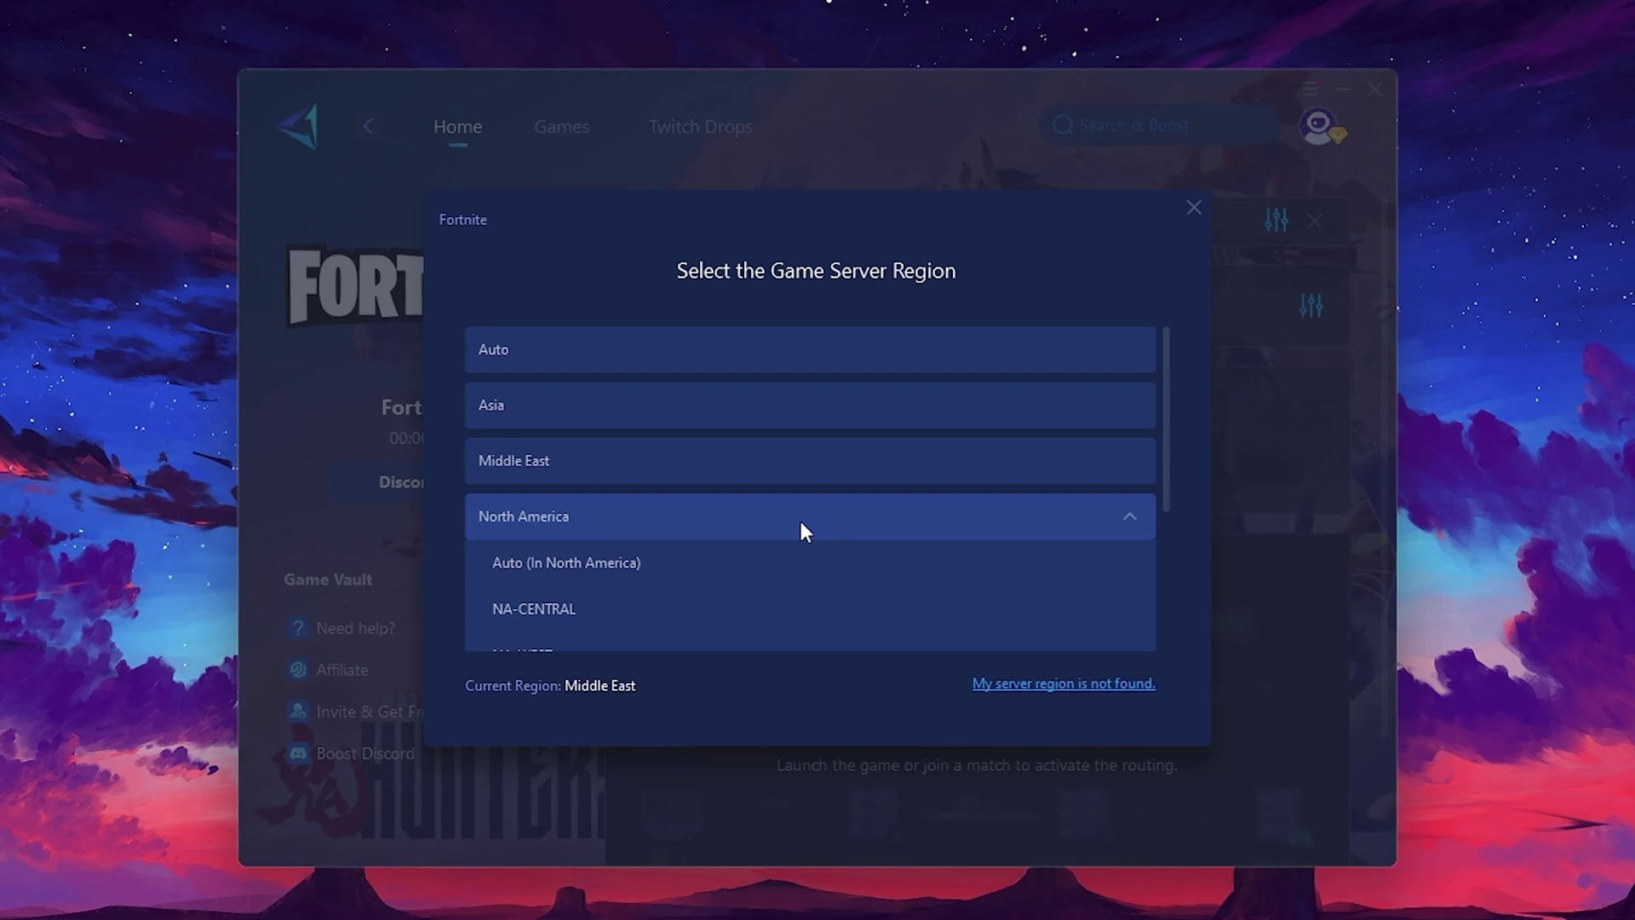
scroll(753, 509, "down", 2)
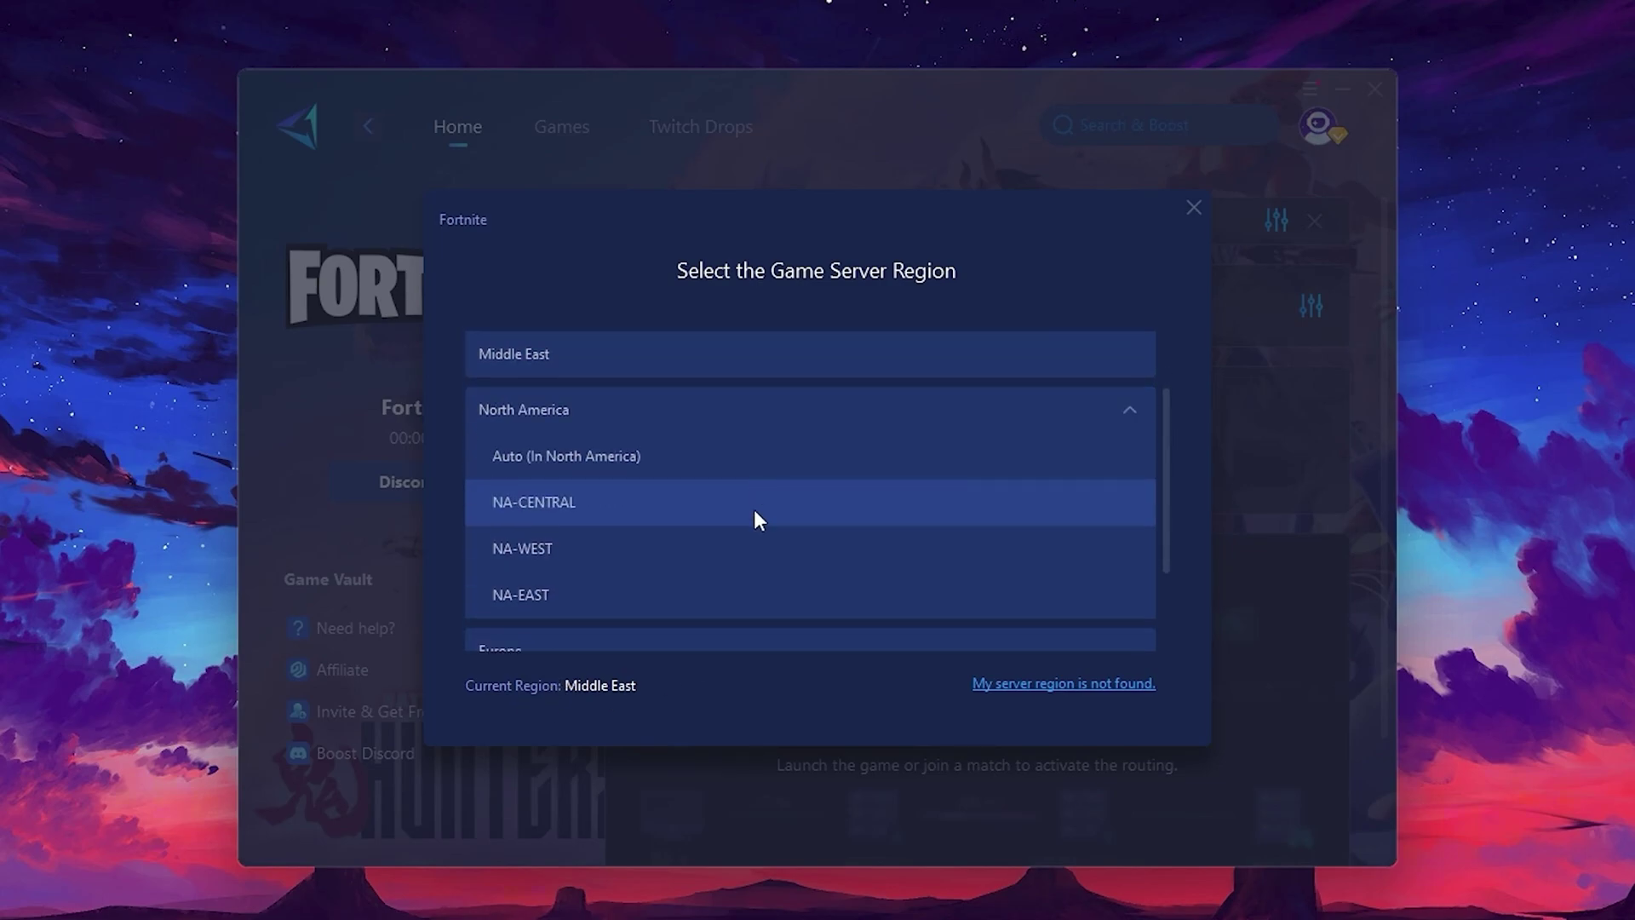
scroll(754, 513, "up", 1)
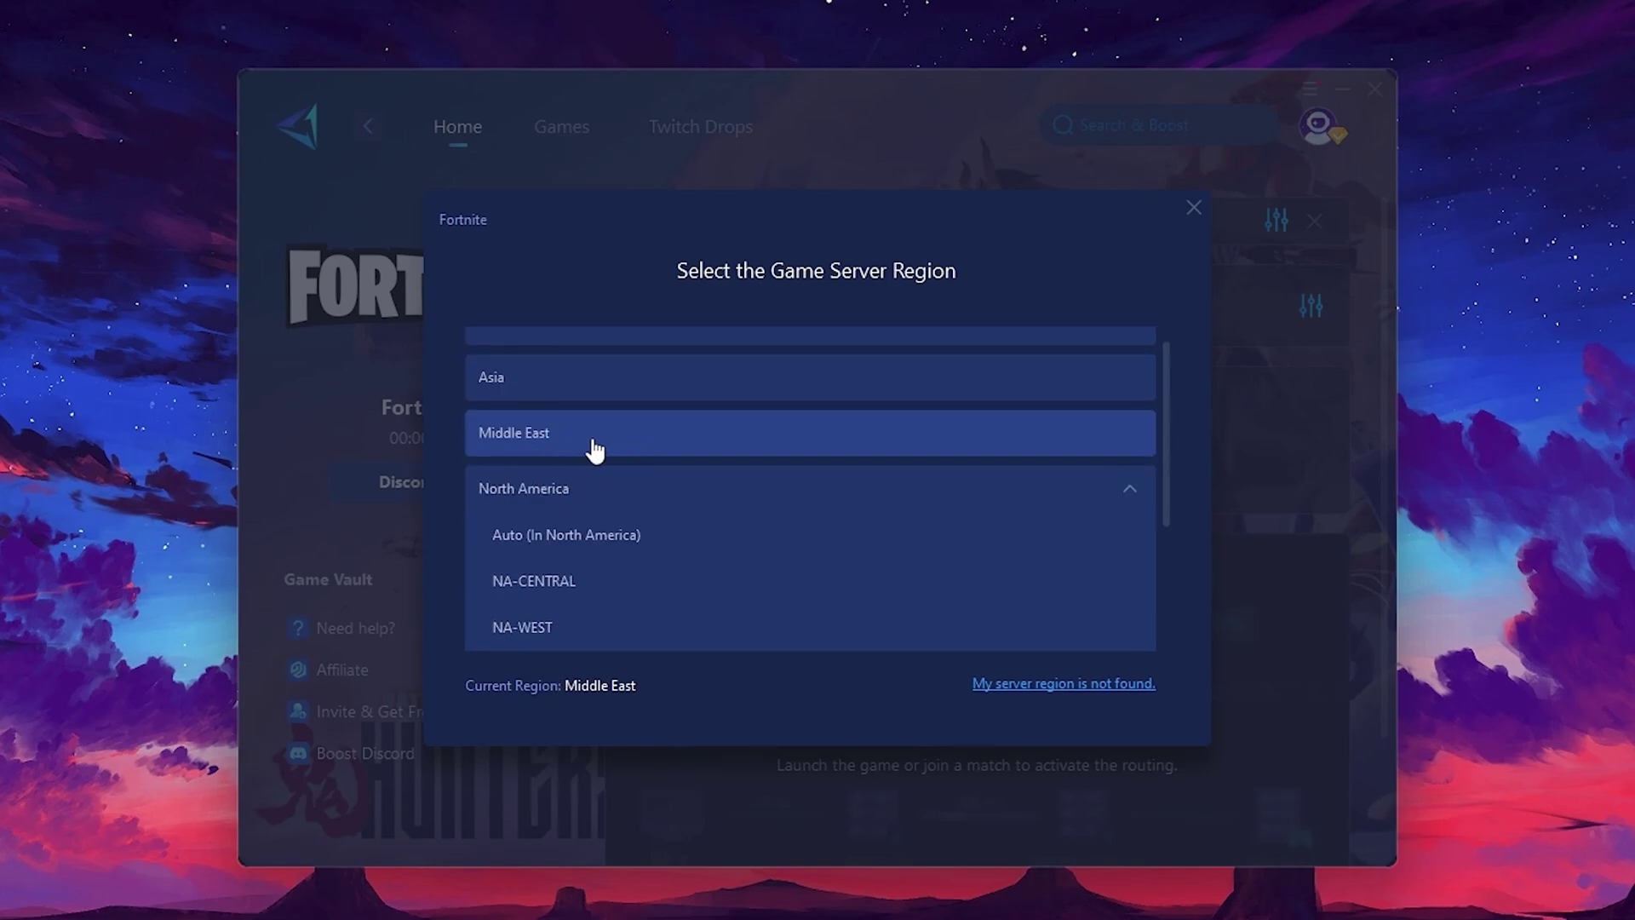
left_click(1194, 208)
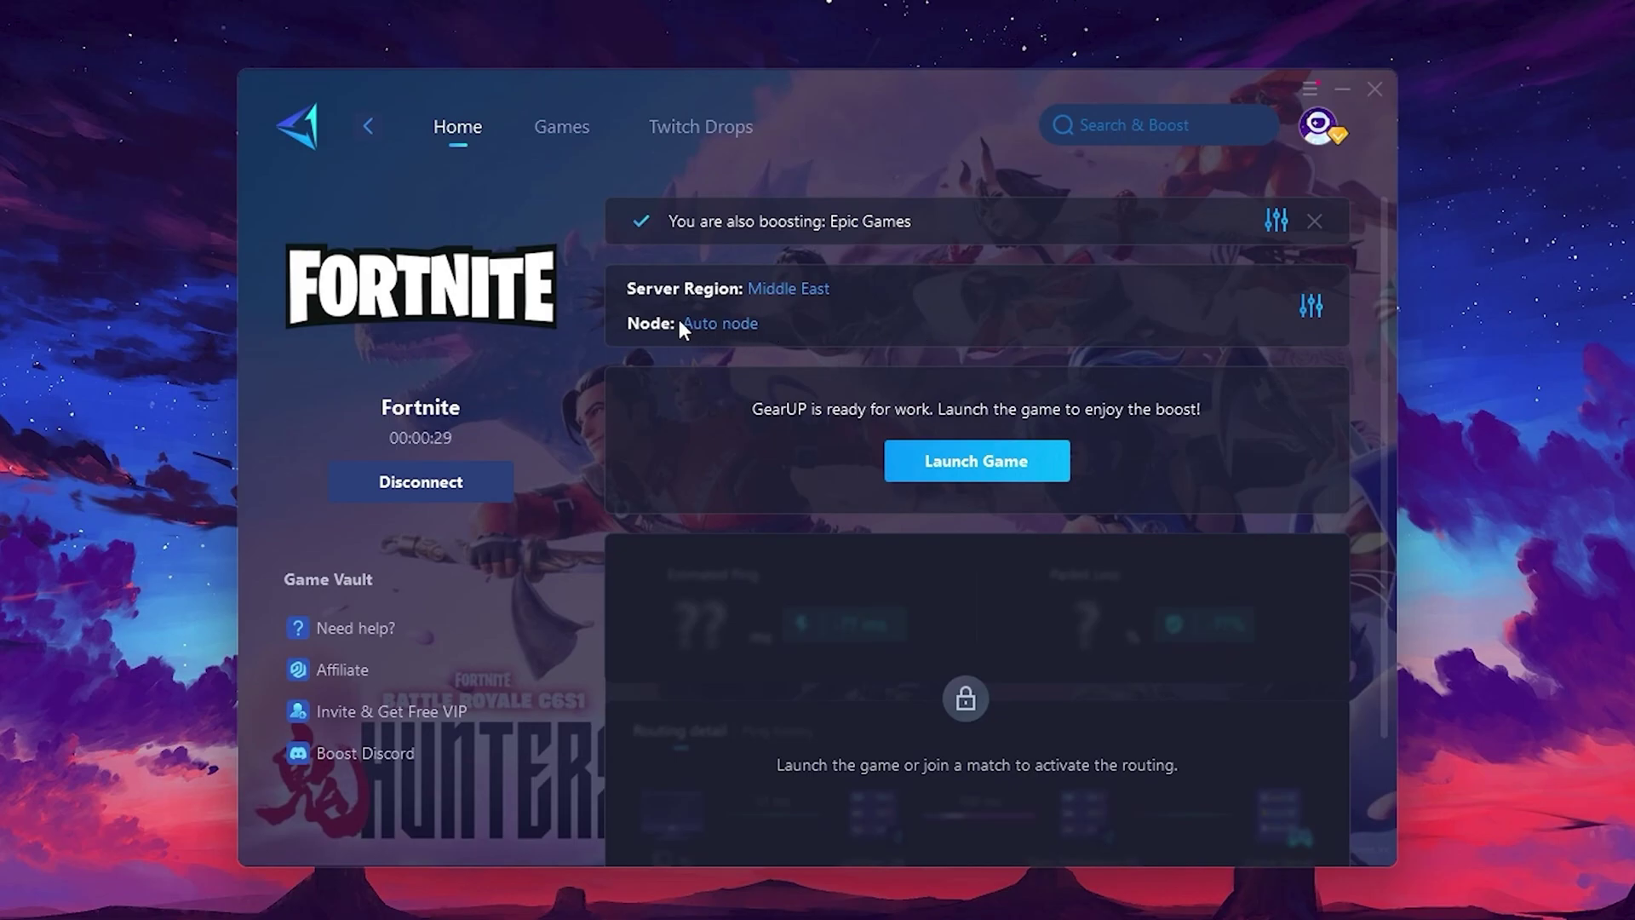
Review the server node list and keep the Auto node.
left_click(715, 324)
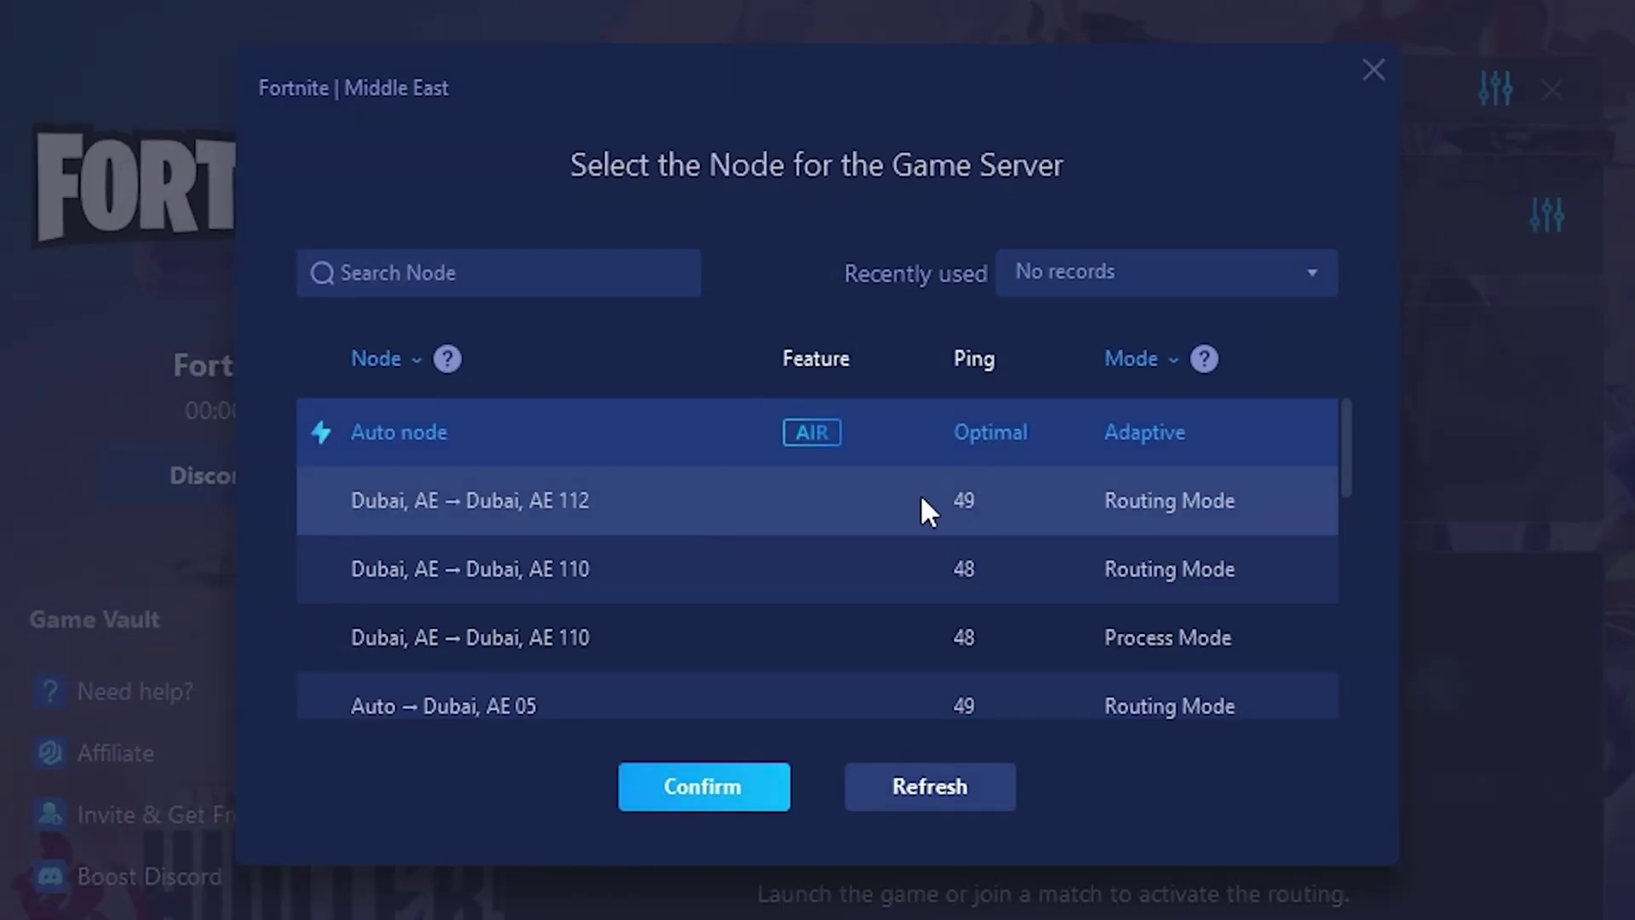
scroll(1067, 513, "down", 2)
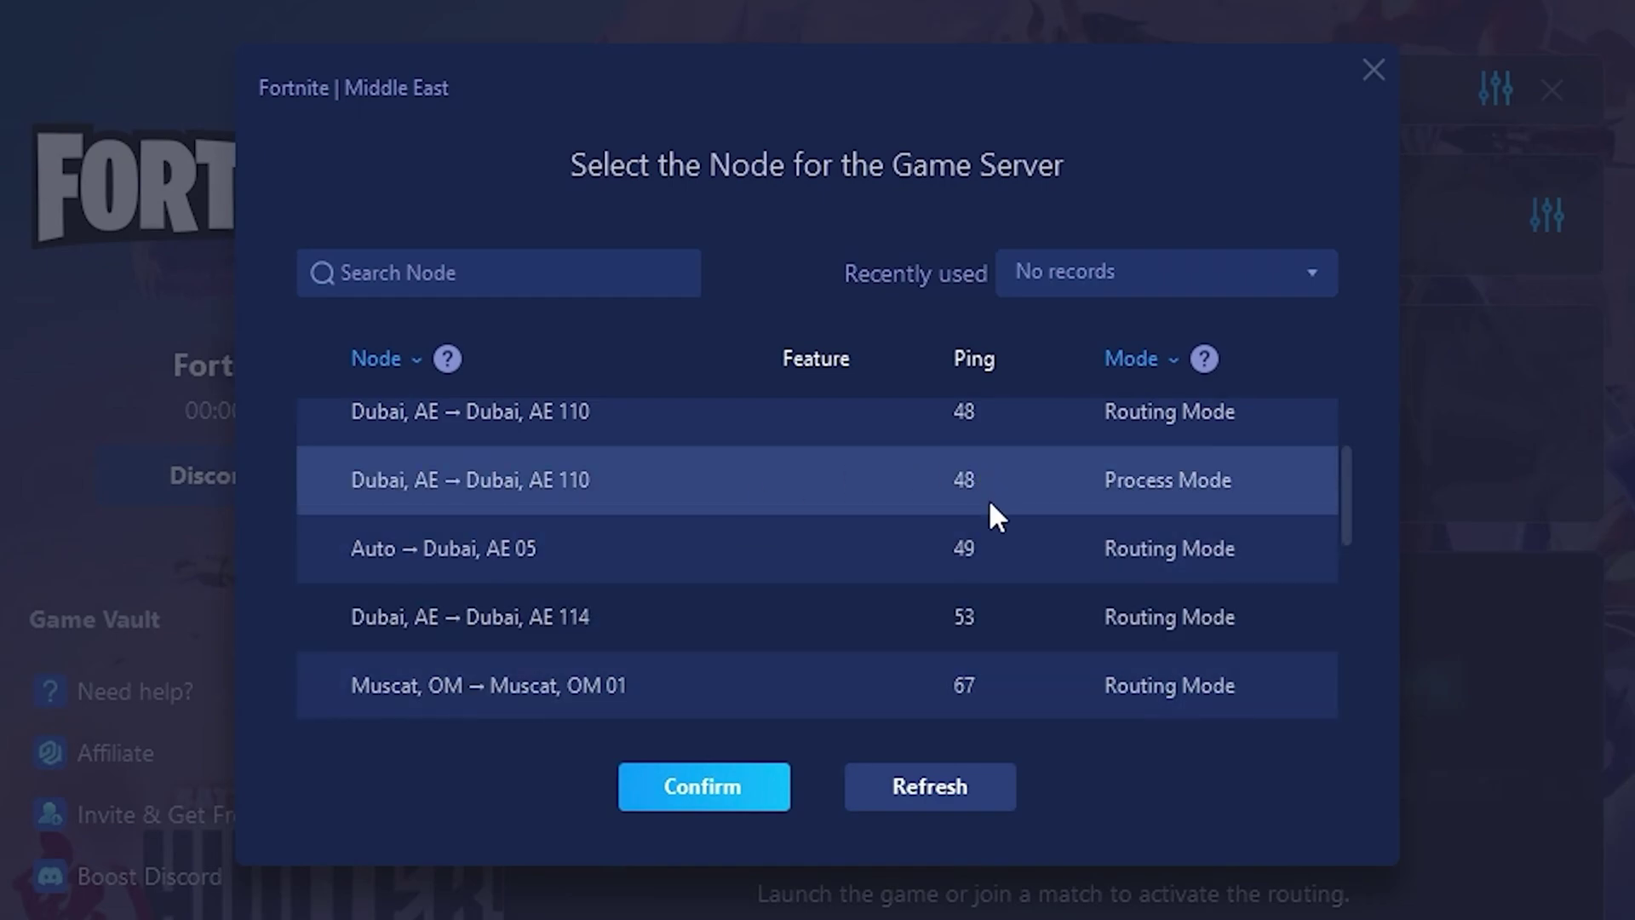
scroll(925, 513, "up", 3)
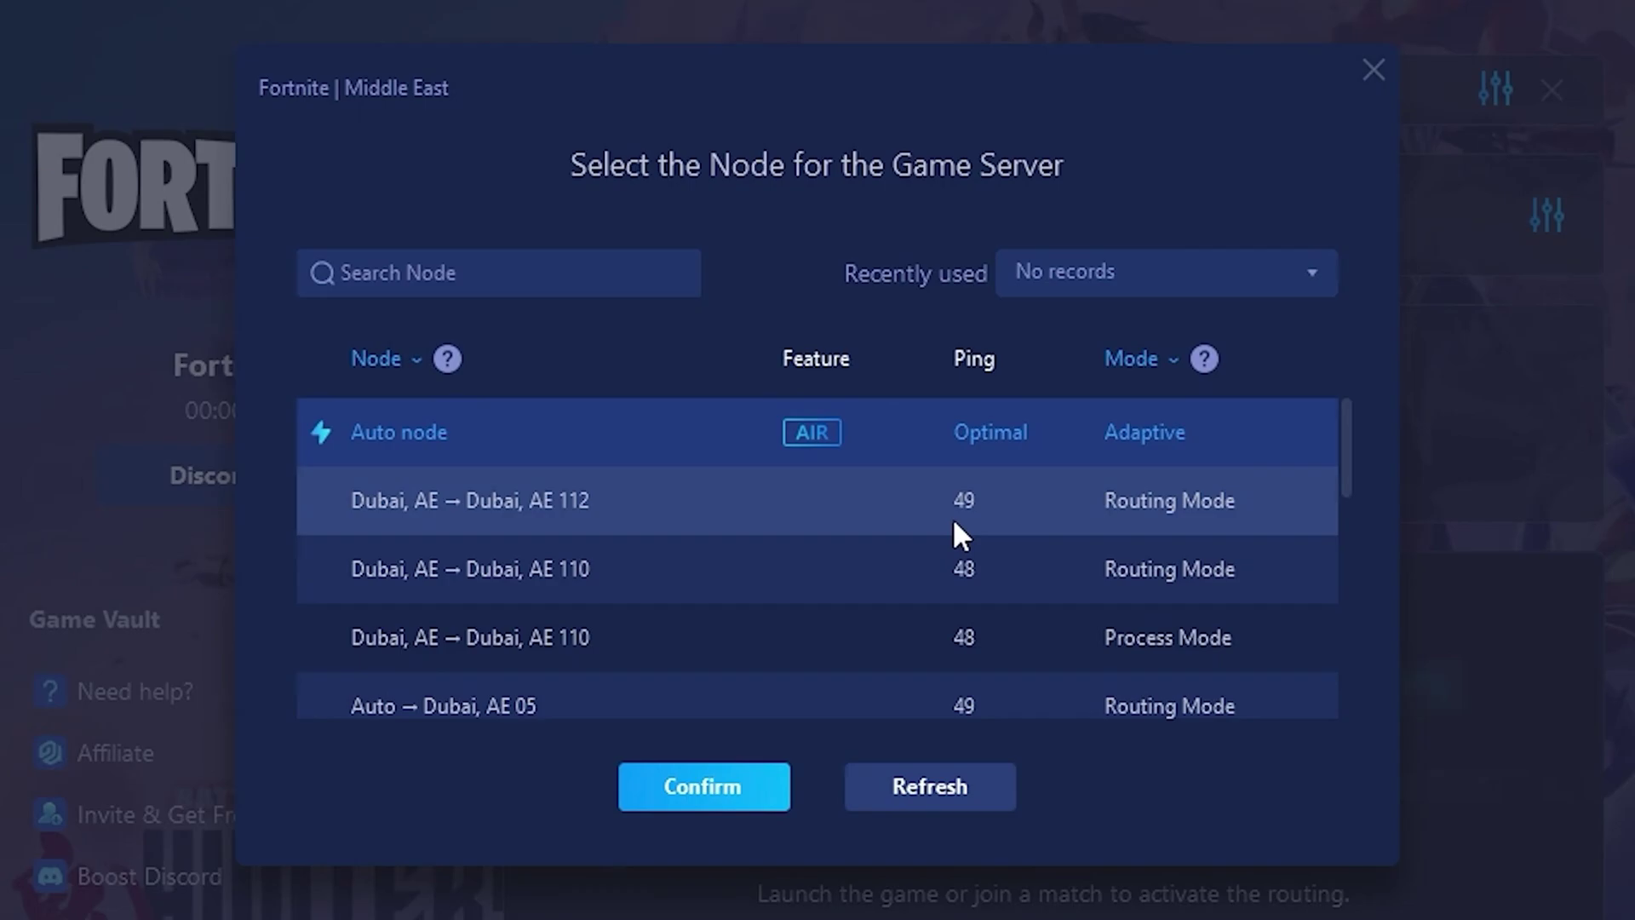
left_click(1377, 75)
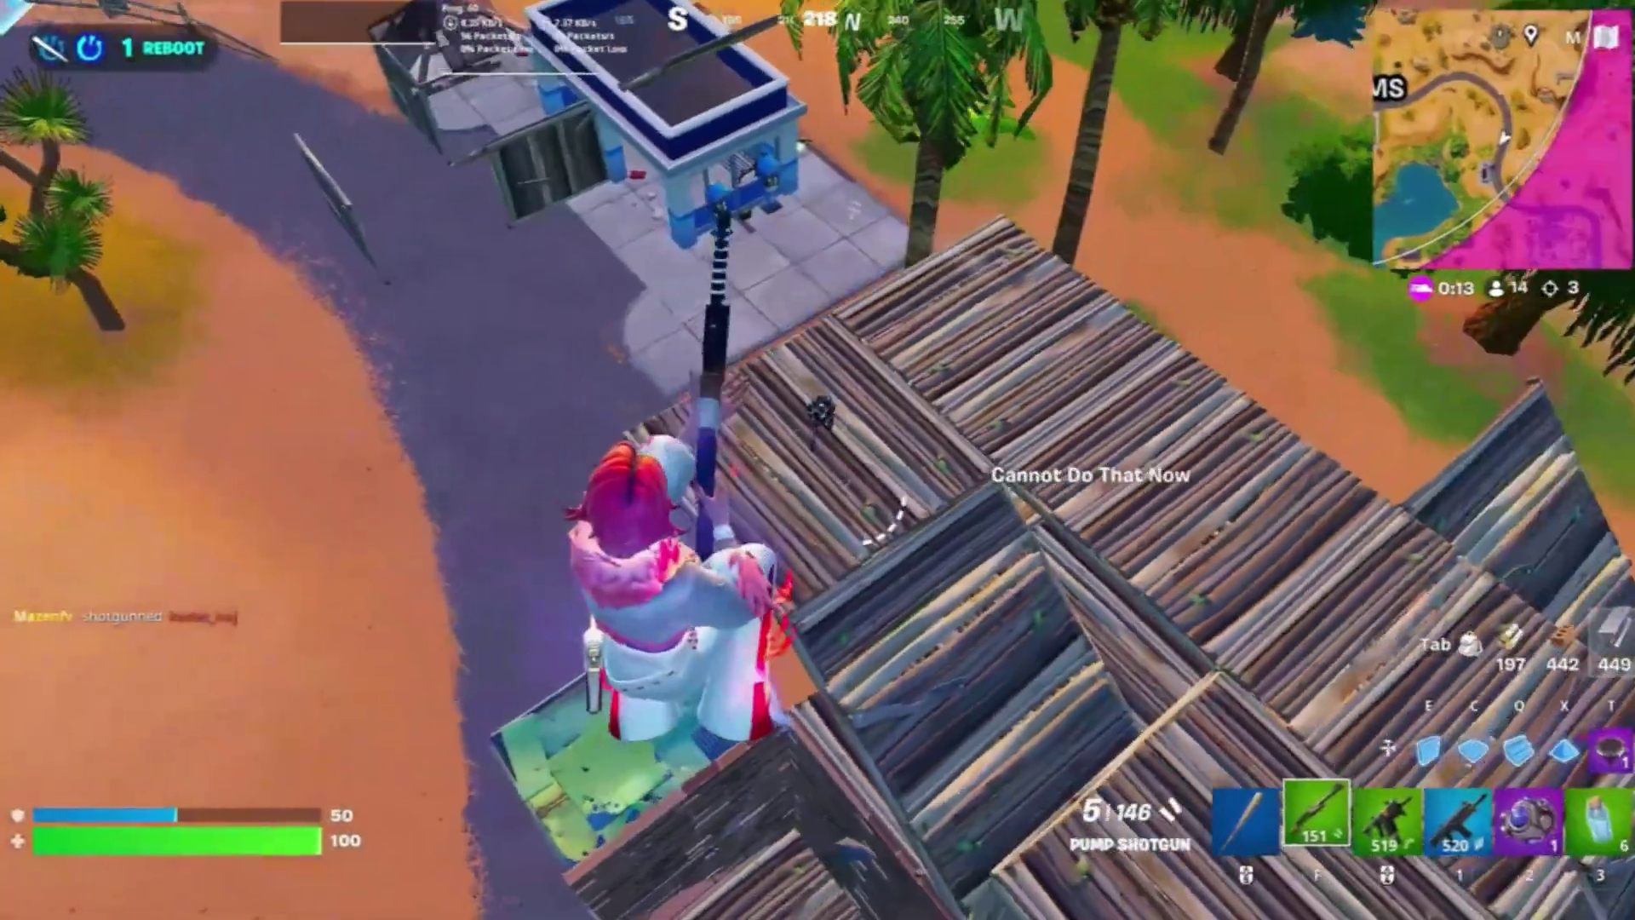
Wall up with builds, trade shots with the enemy, and land the eliminating hit for +750.
key("q")
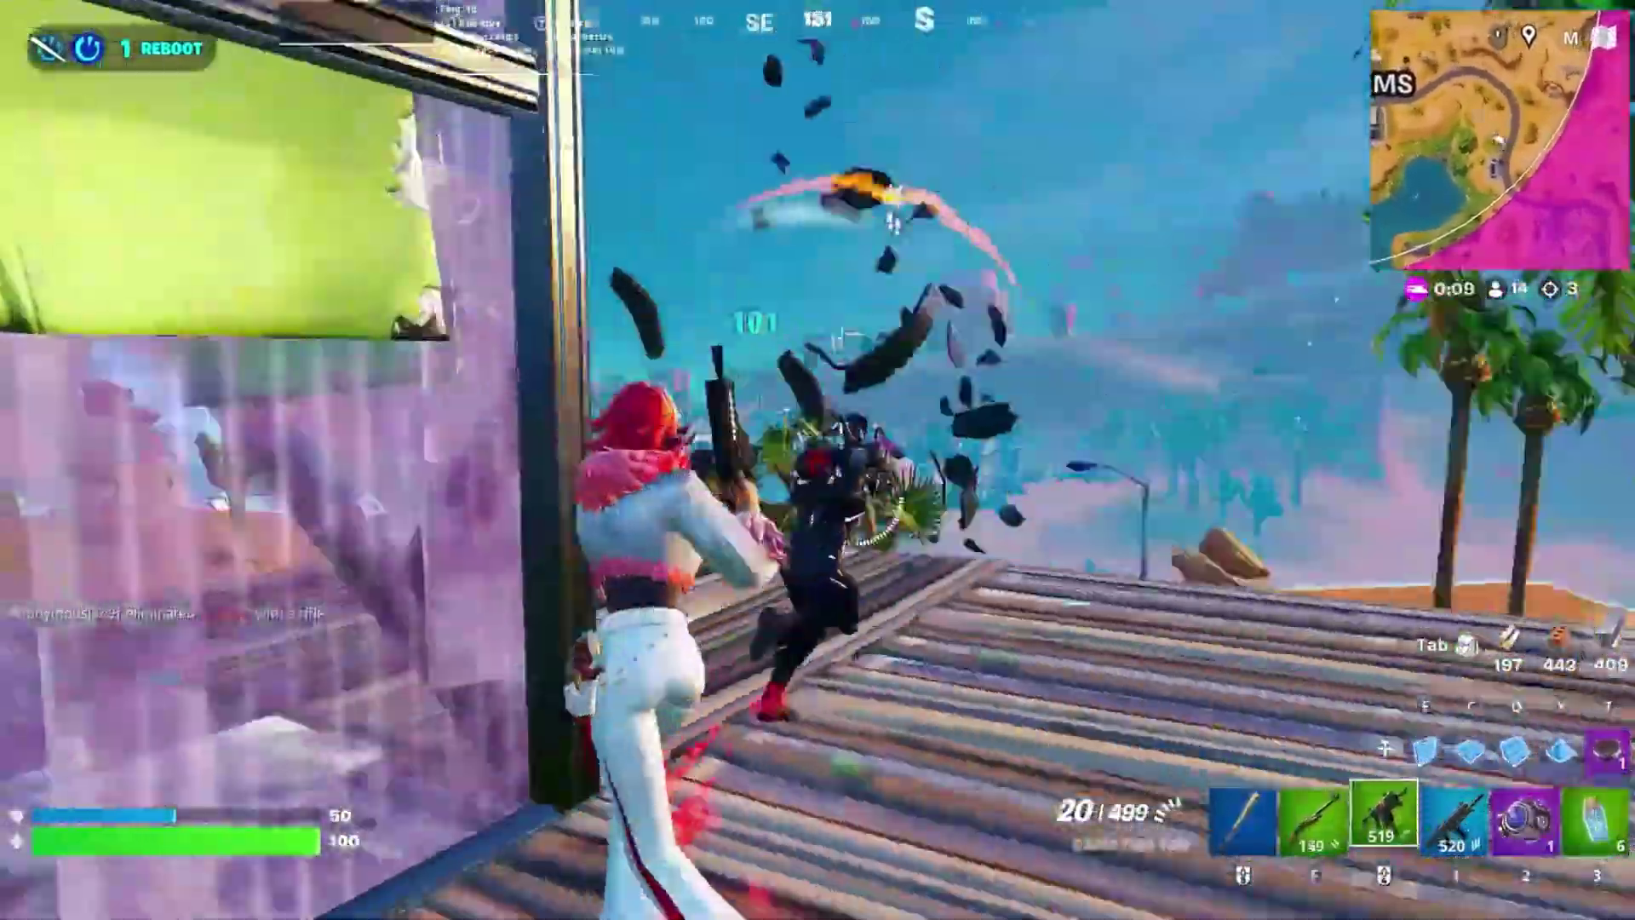
key("q")
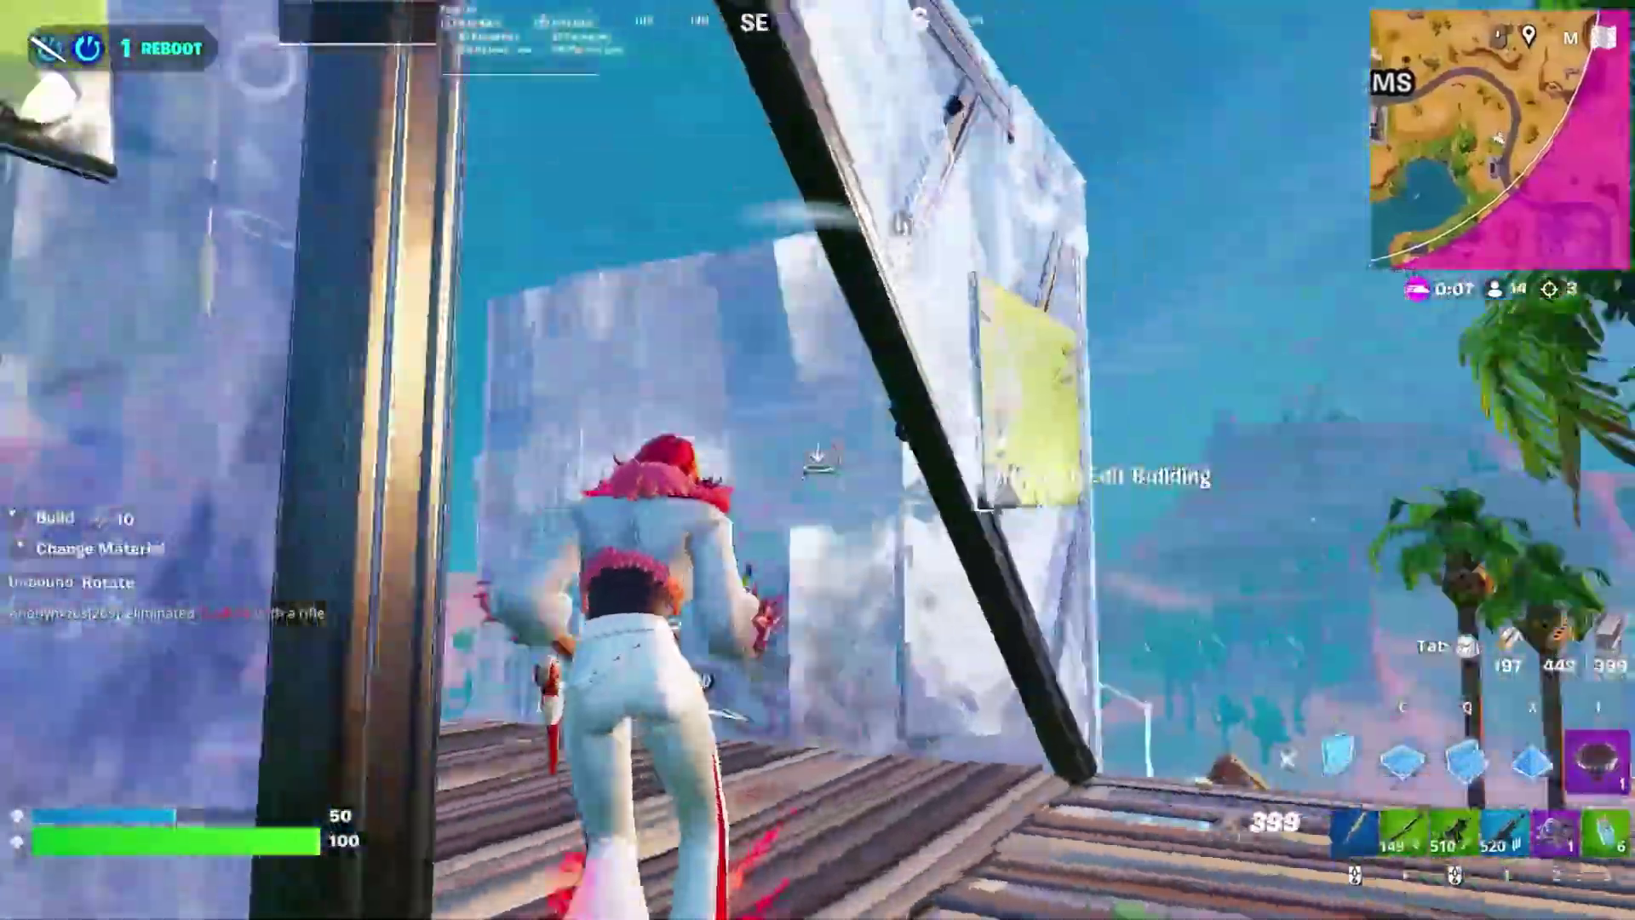
key("f")
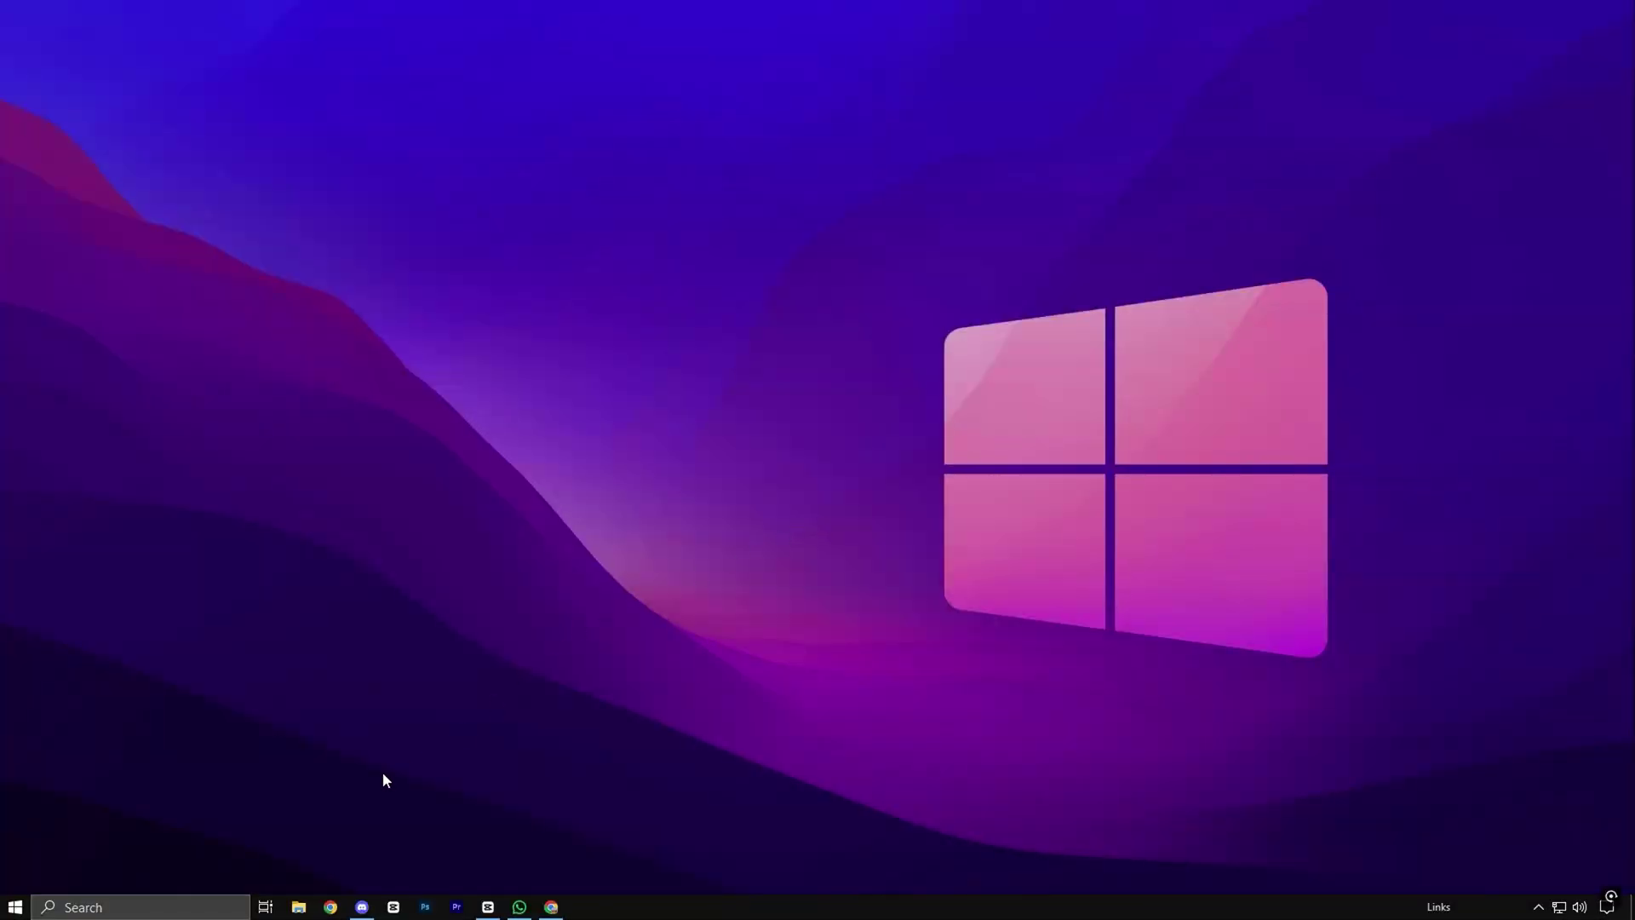
Open Device Manager via a search for 'devi' and expand System devices.
left_click(155, 908)
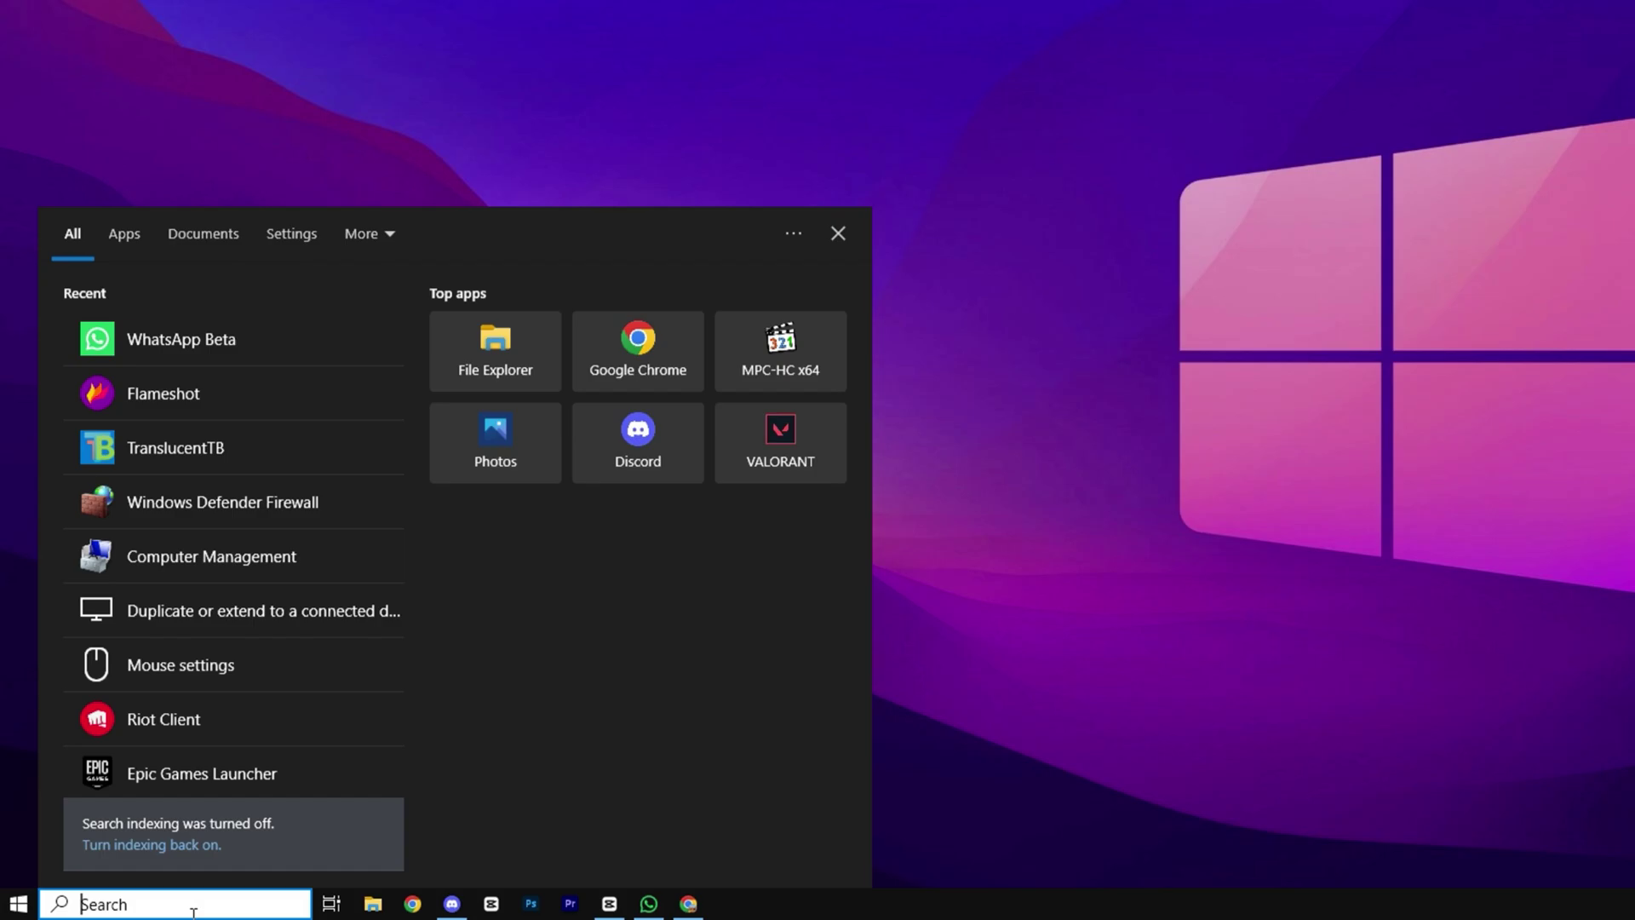
type("devi")
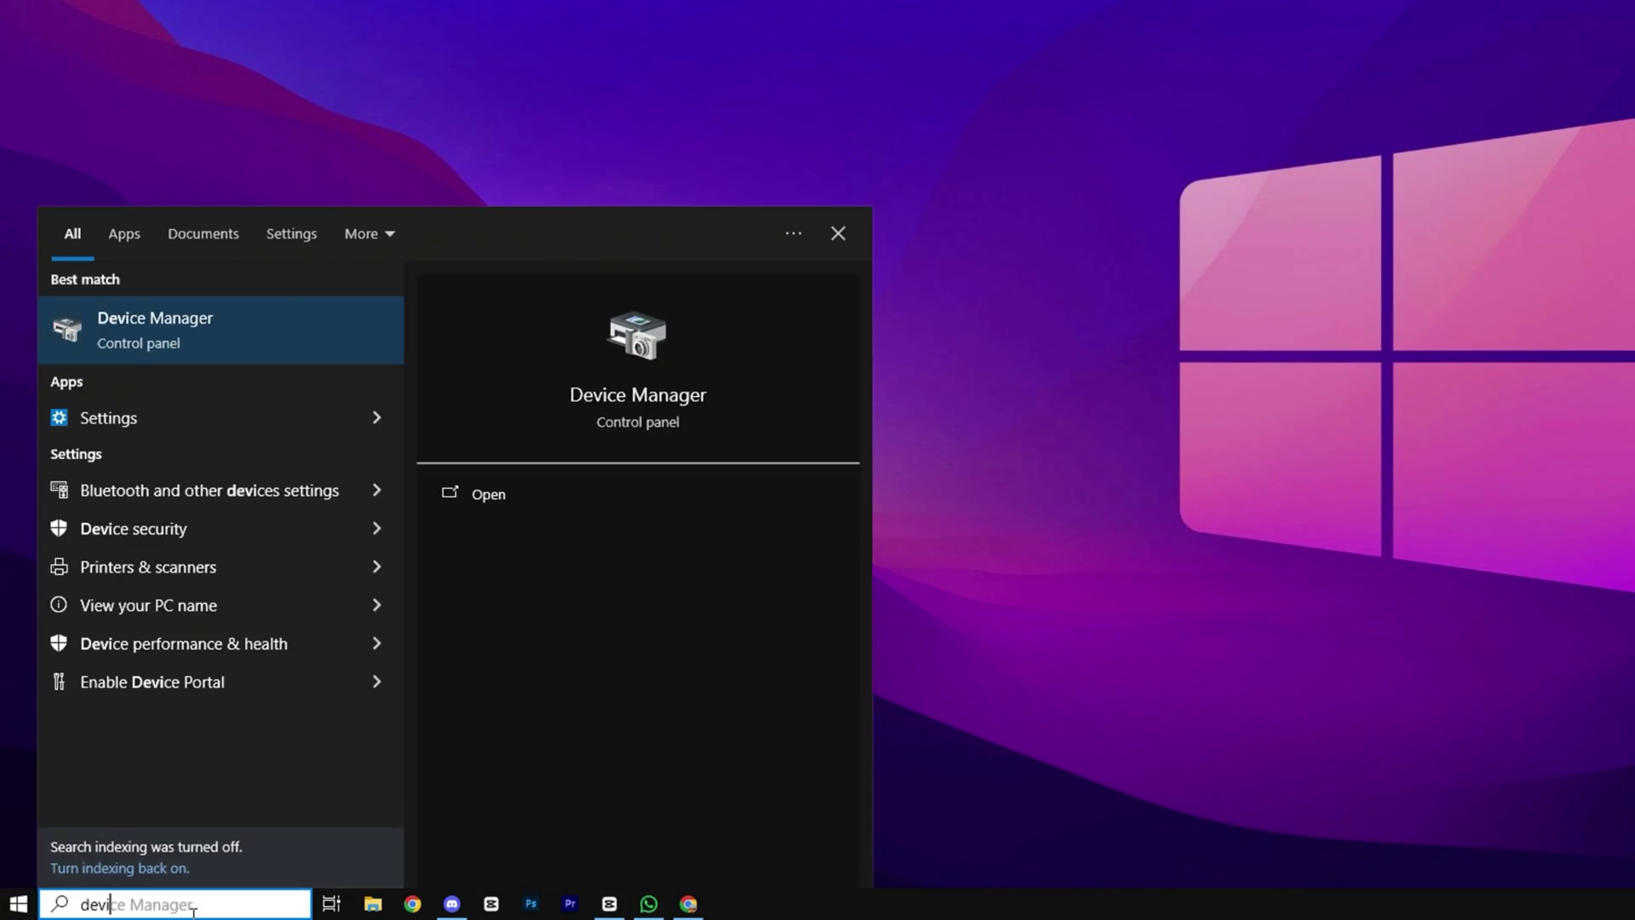
left_click(201, 345)
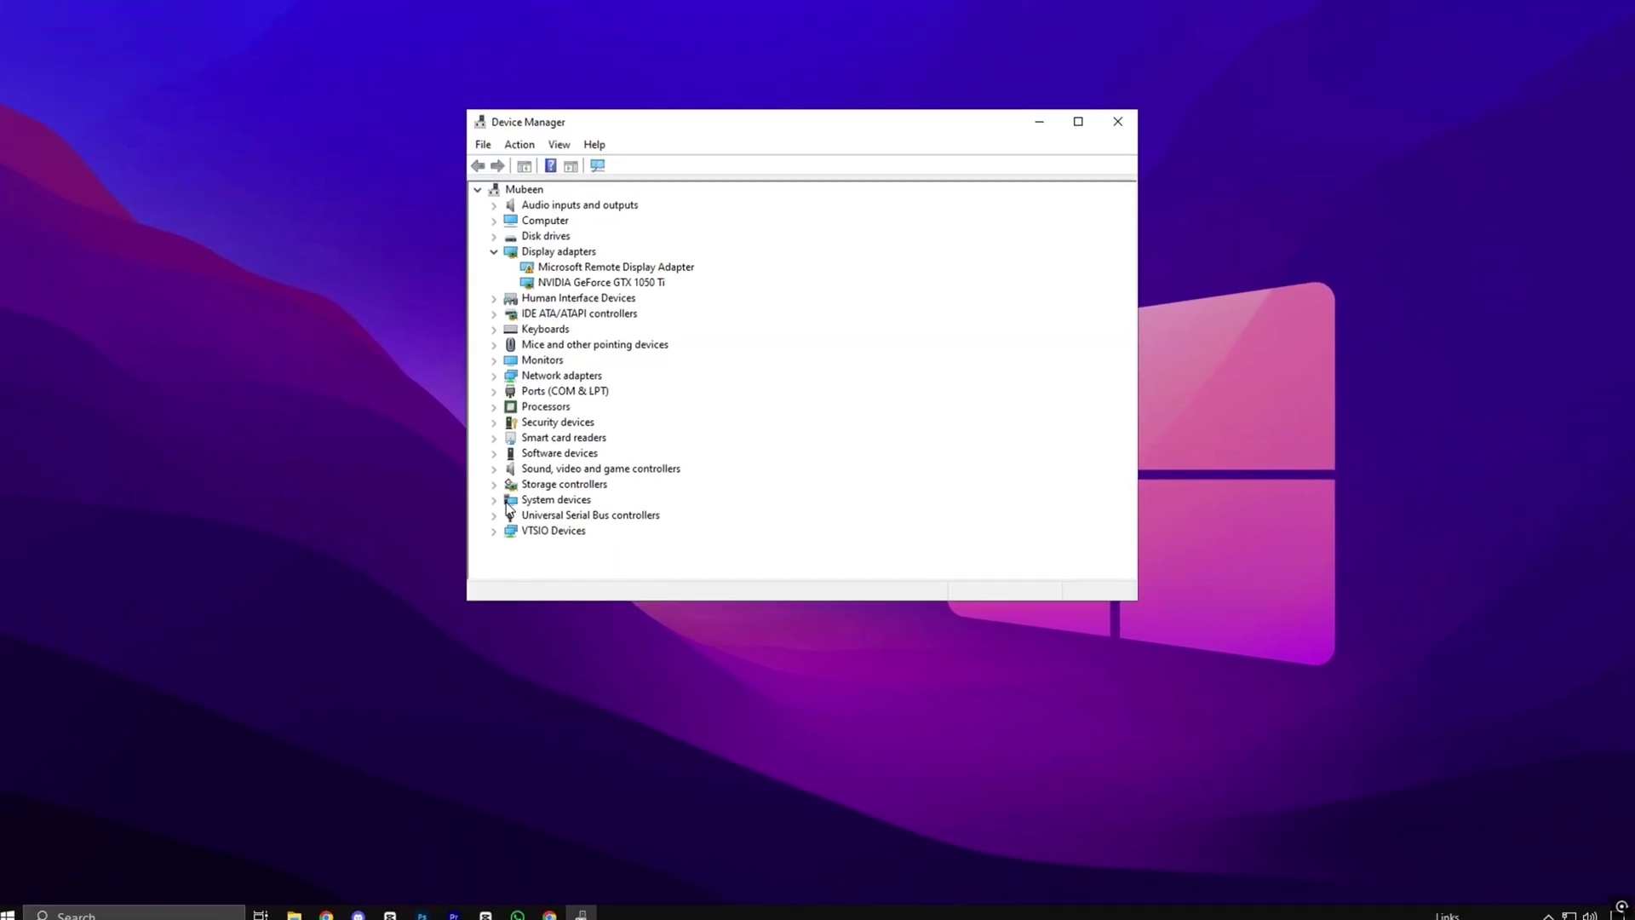
double_click(508, 502)
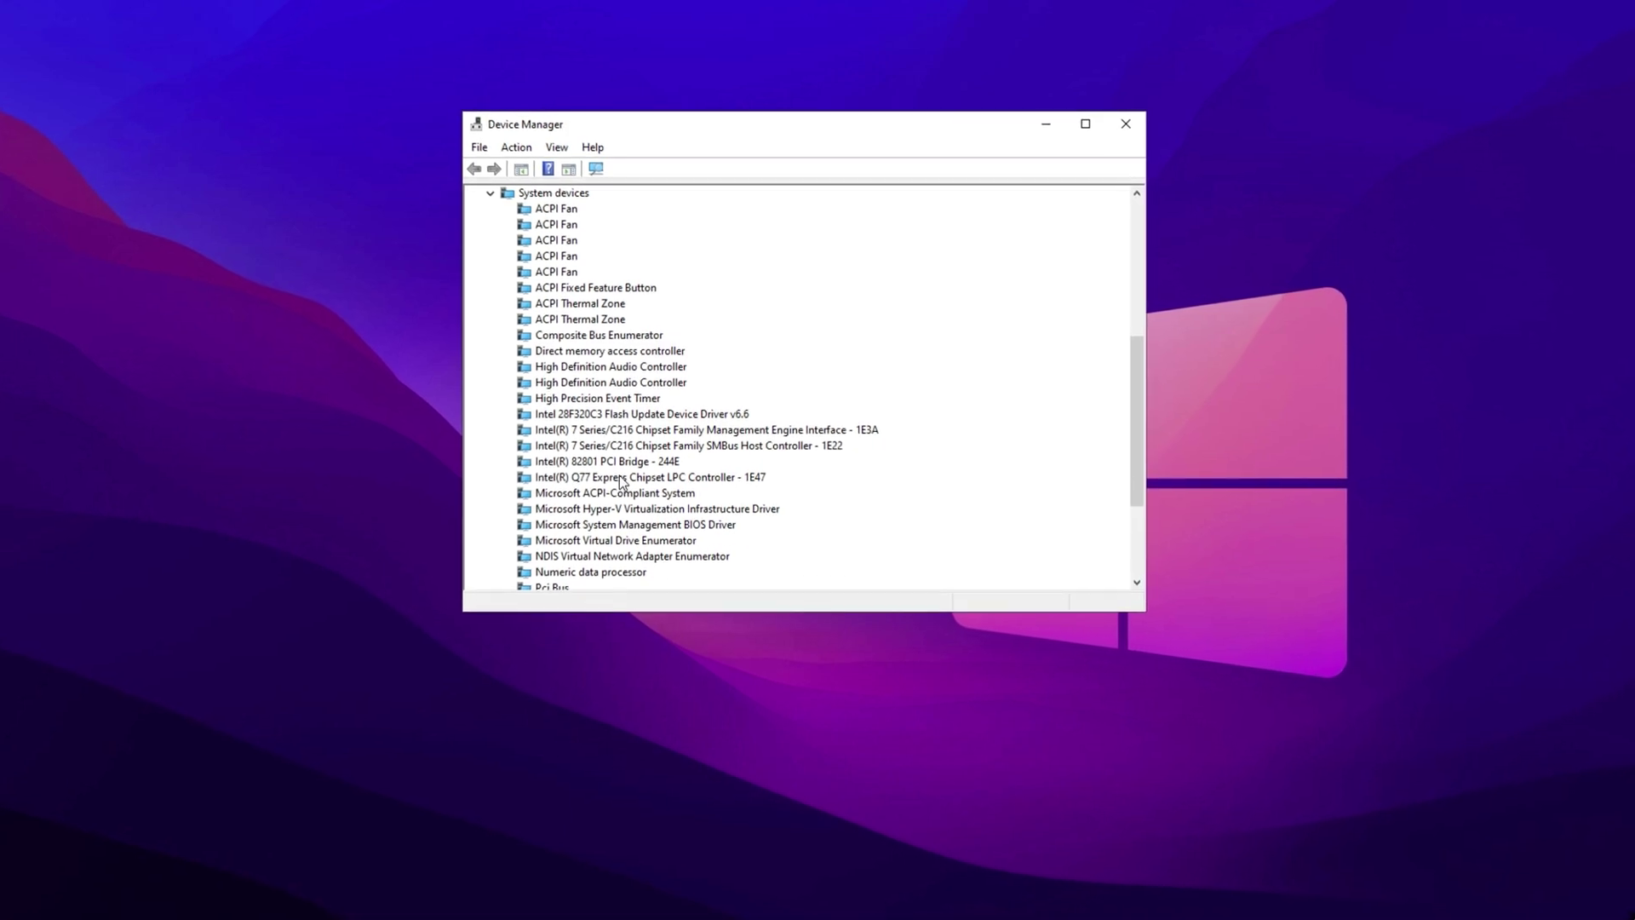
Disable the High Precision Event Timer device and confirm the warning with Yes.
left_click(562, 406)
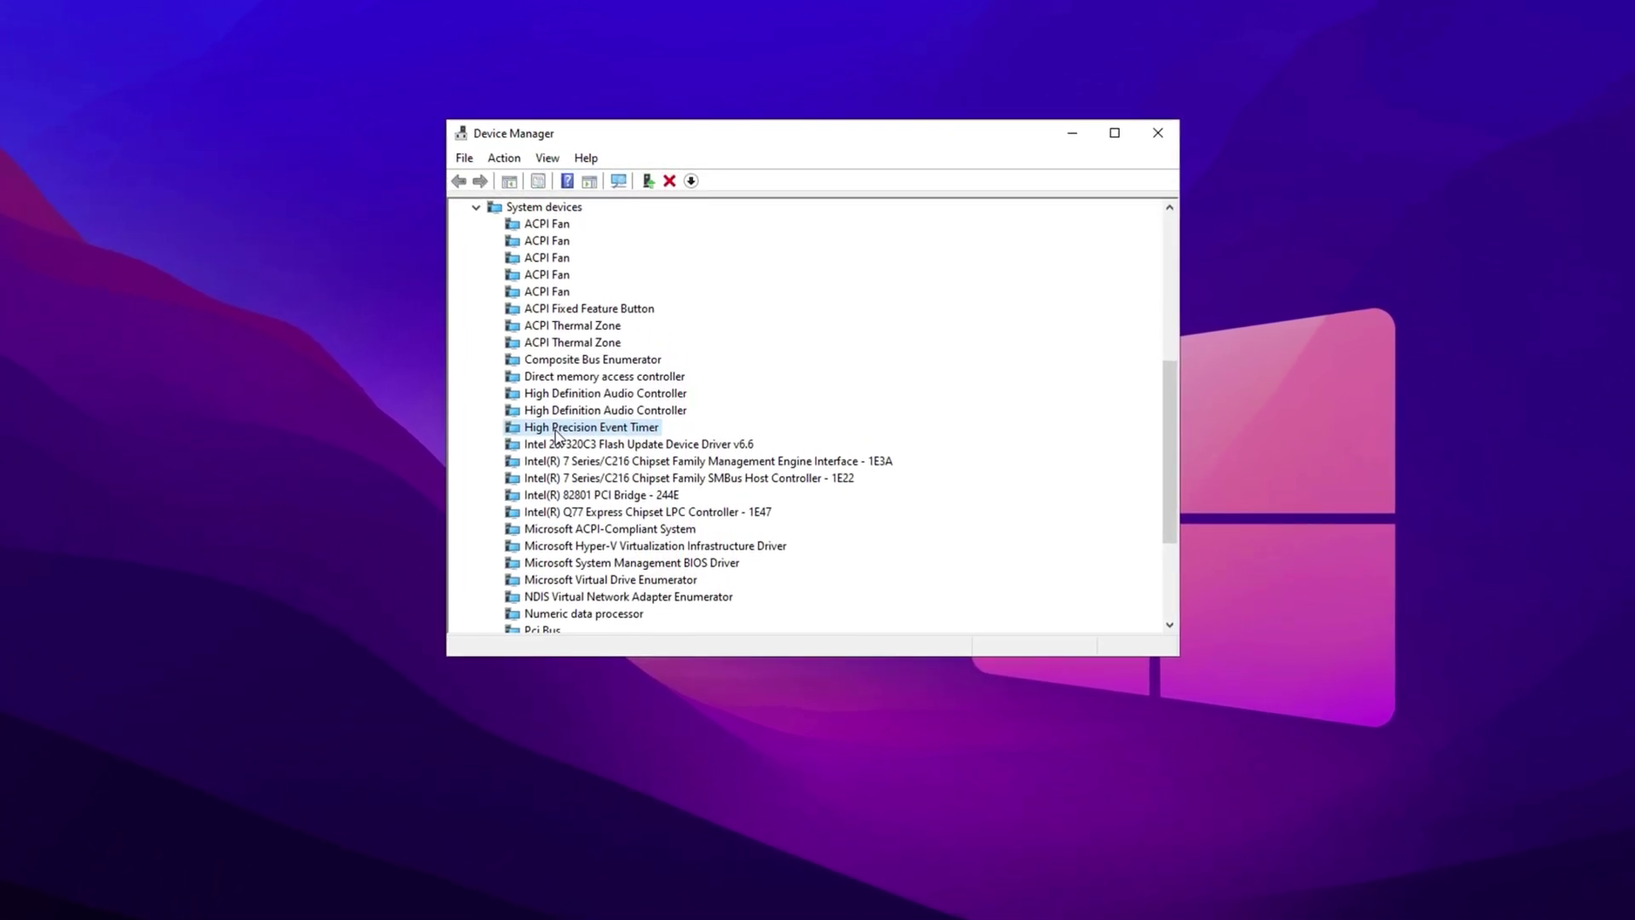
right_click(558, 426)
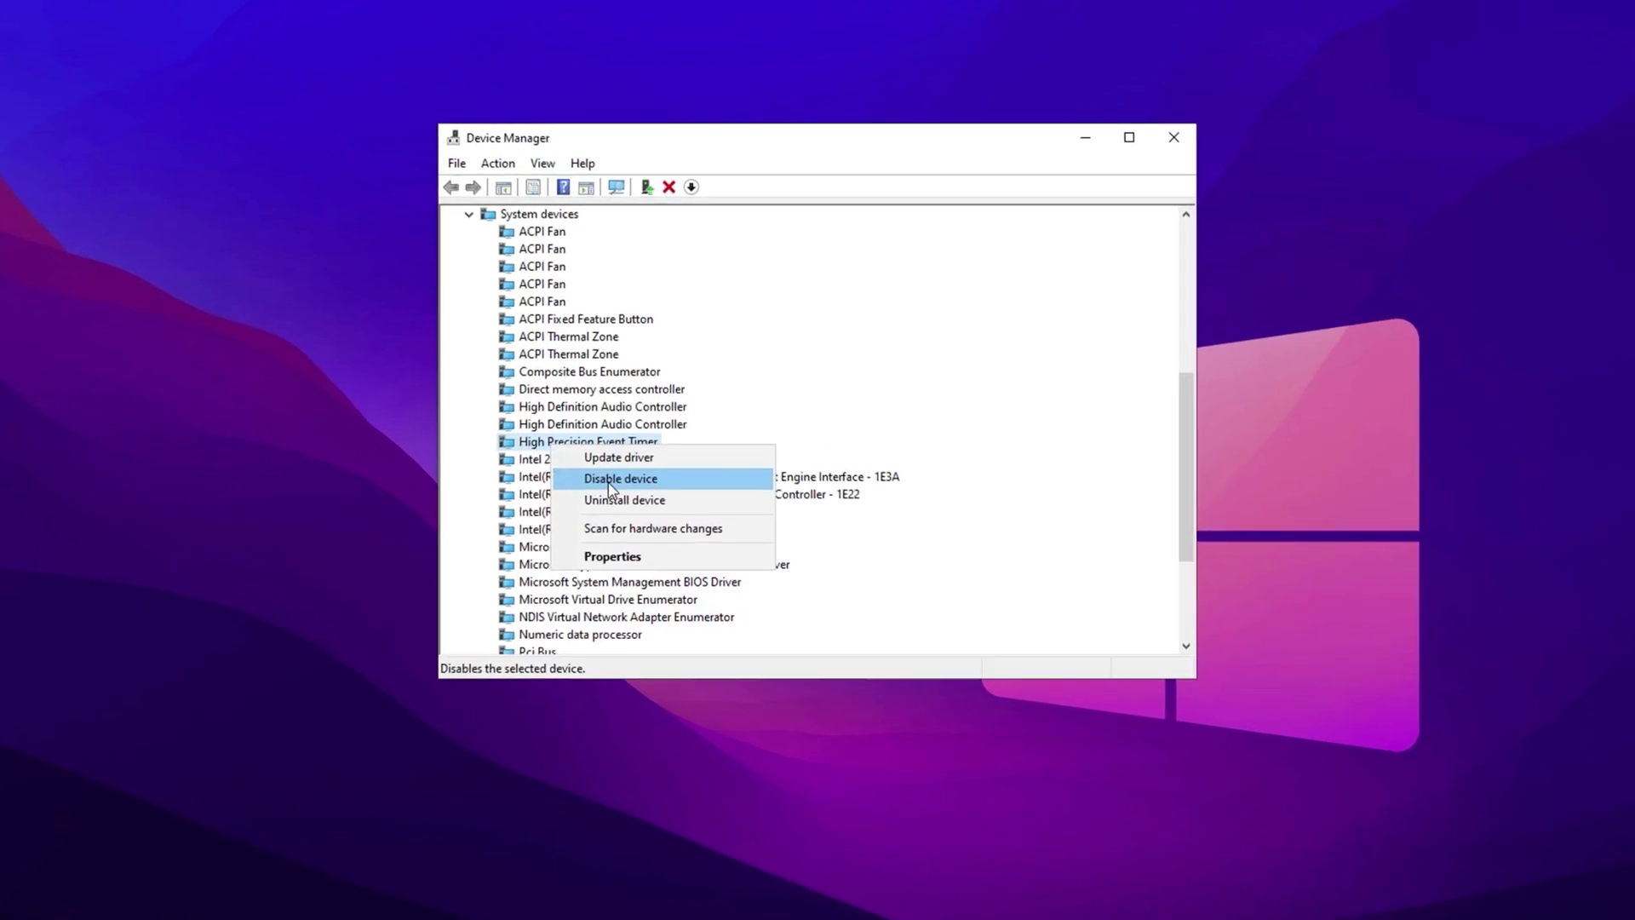
left_click(610, 493)
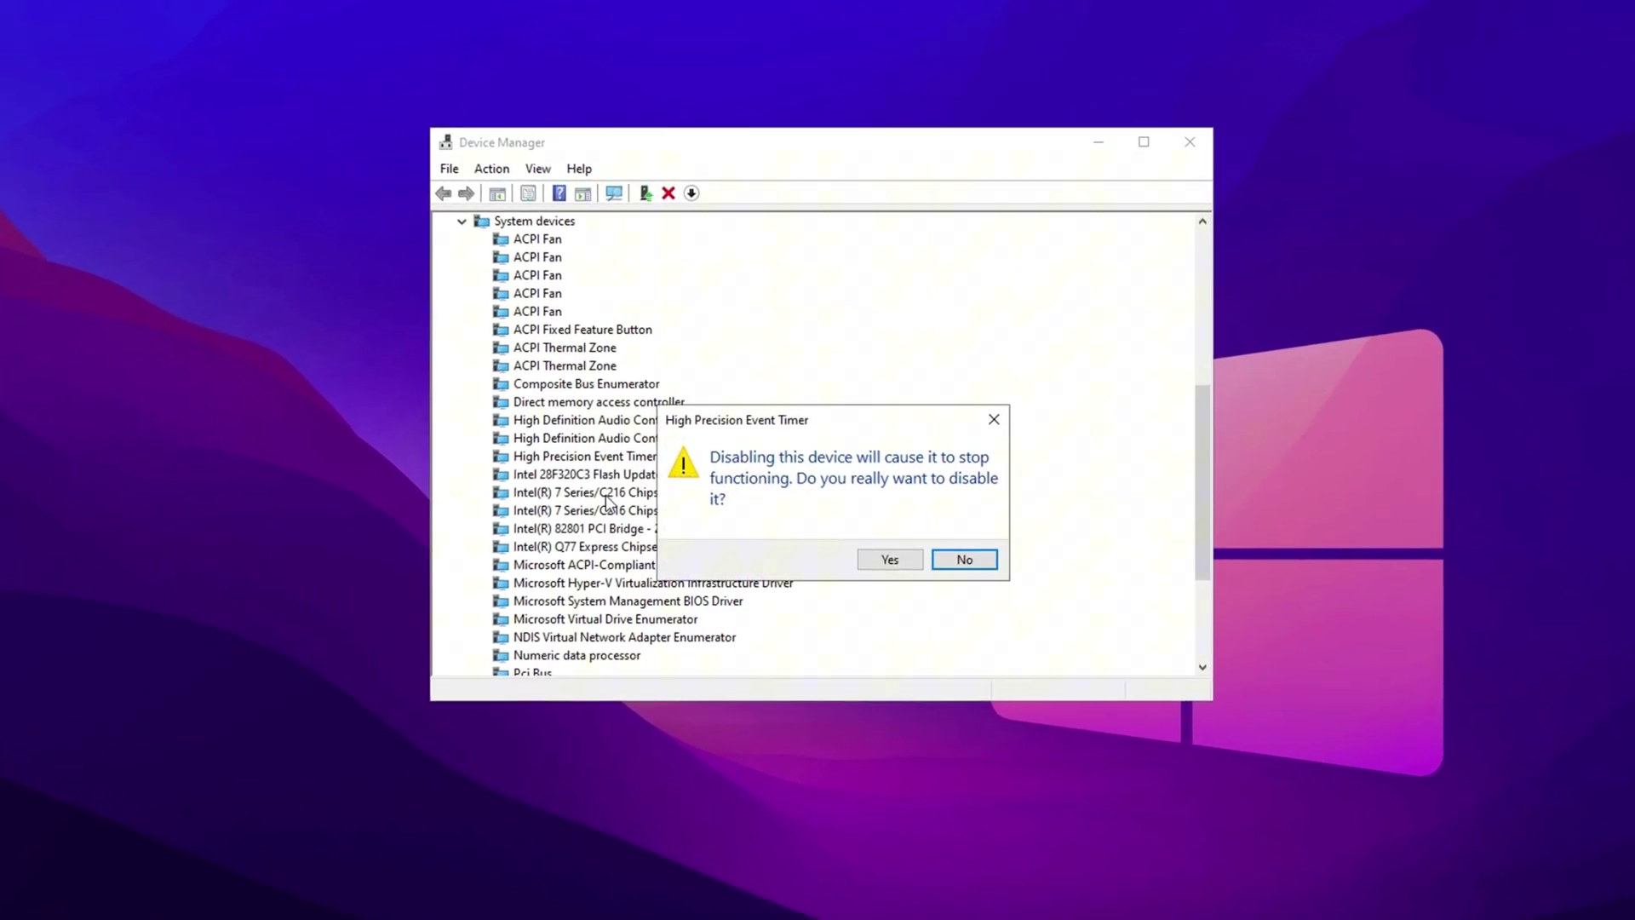
left_click(890, 570)
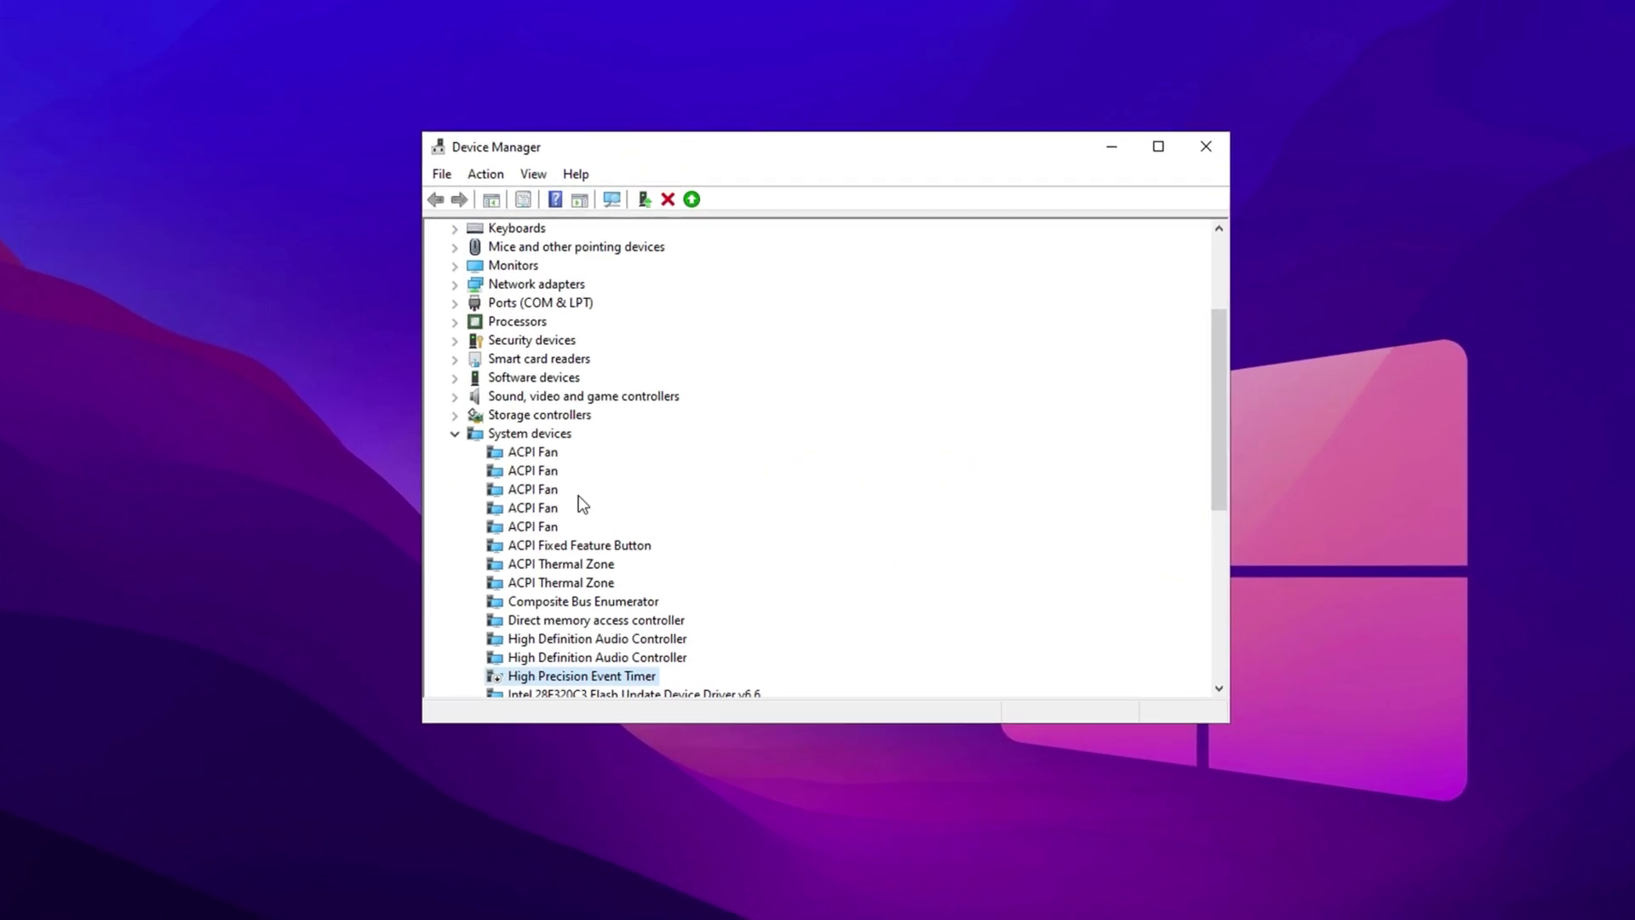
scroll(641, 530, "down", 2)
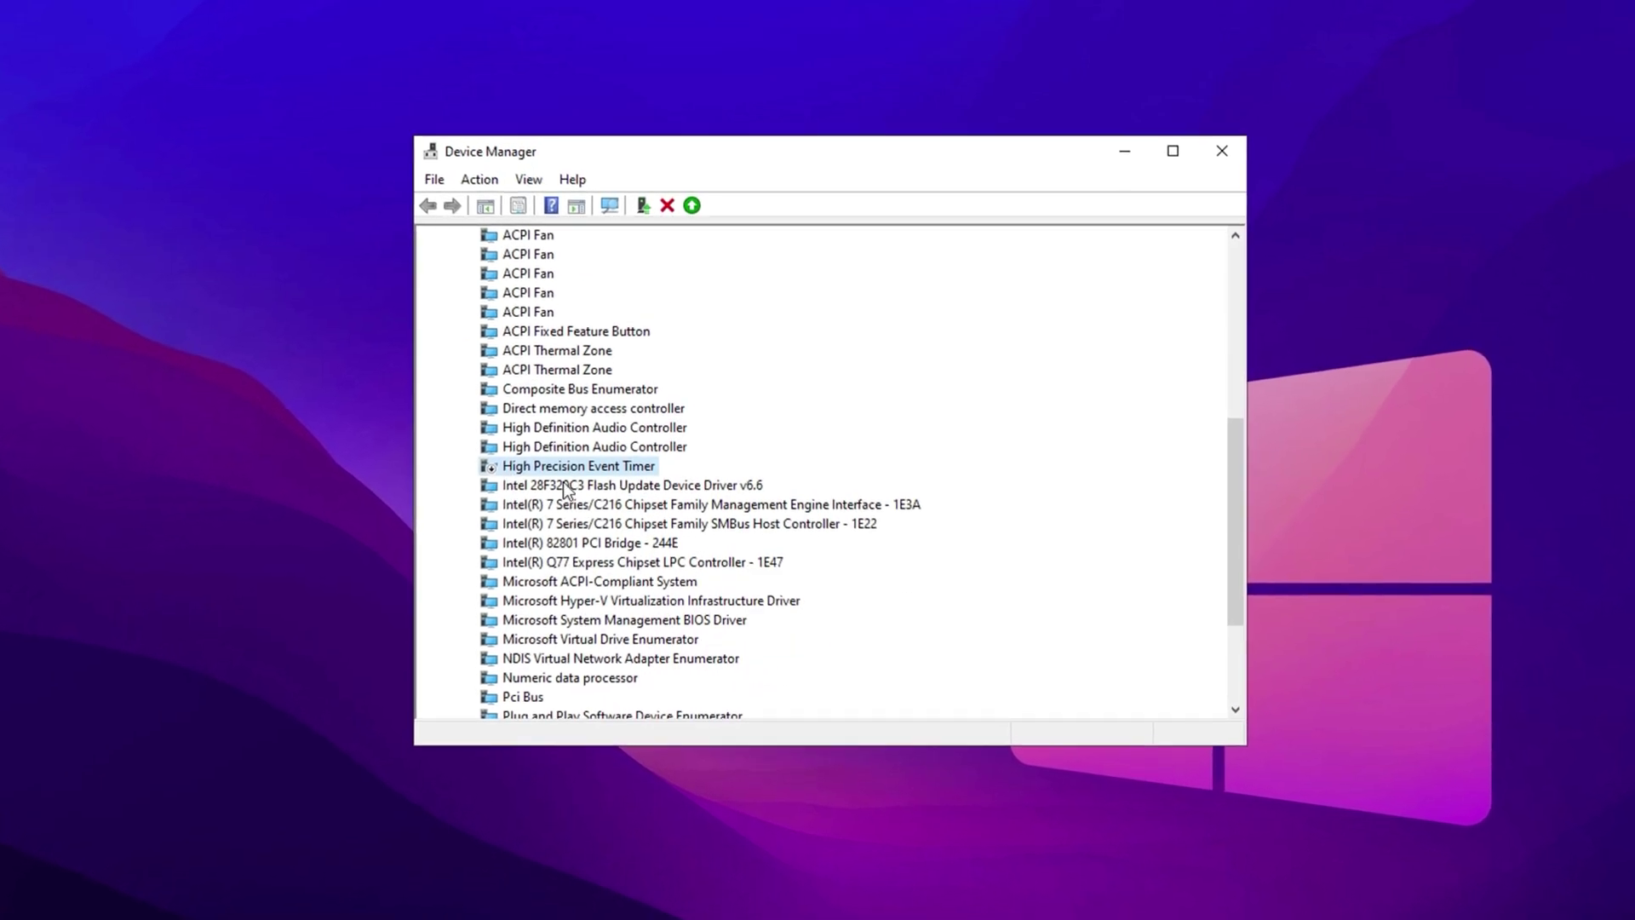